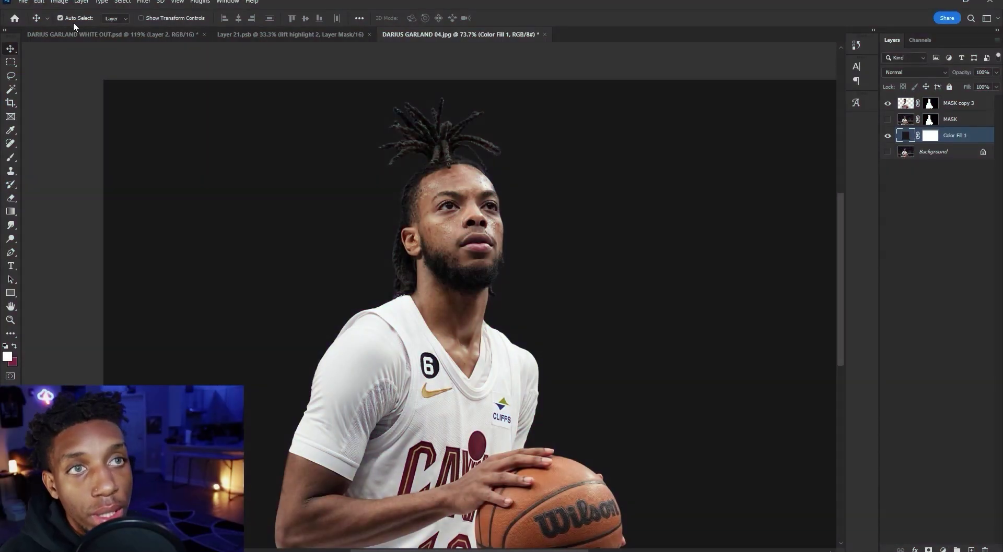
# - View the whole DARIUS GARLAND WHITE OUT.psd poster as a reference, and return to the DARIUS GARLAND 04.jpg photo
pyautogui.click(85, 37)
pyautogui.hotkey('ctrl', '0')
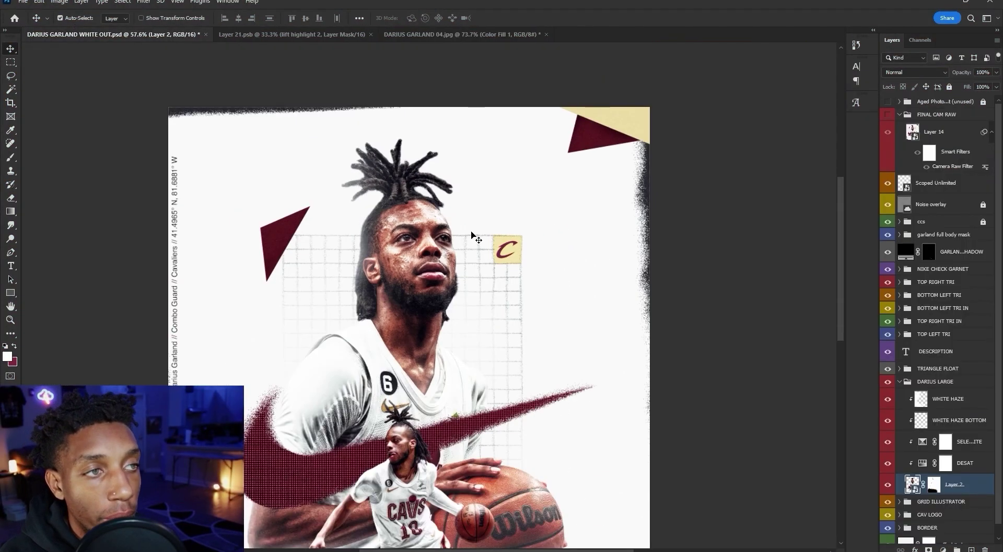
pyautogui.click(414, 37)
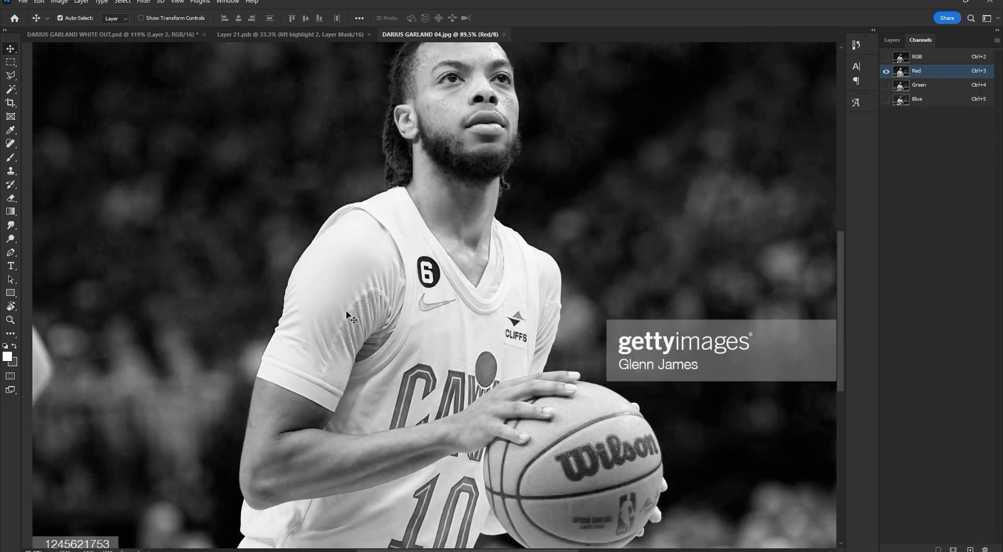
# - Duplicate the Background layer of the photo and name the copy MASK
pyautogui.scroll(-2, 481, 329)
pyautogui.click(892, 40)
pyautogui.click(920, 40)
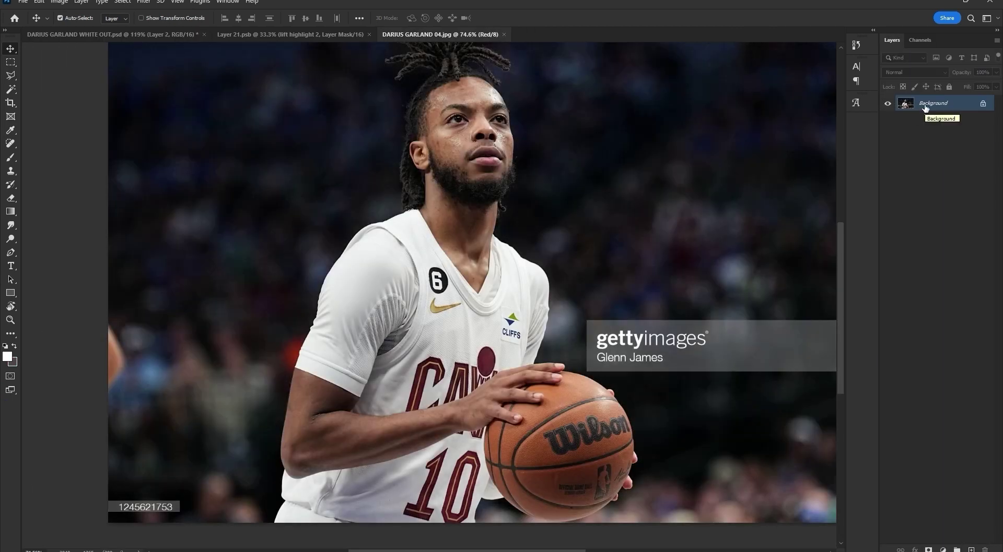
pyautogui.hotkey('ctrl', 'j')
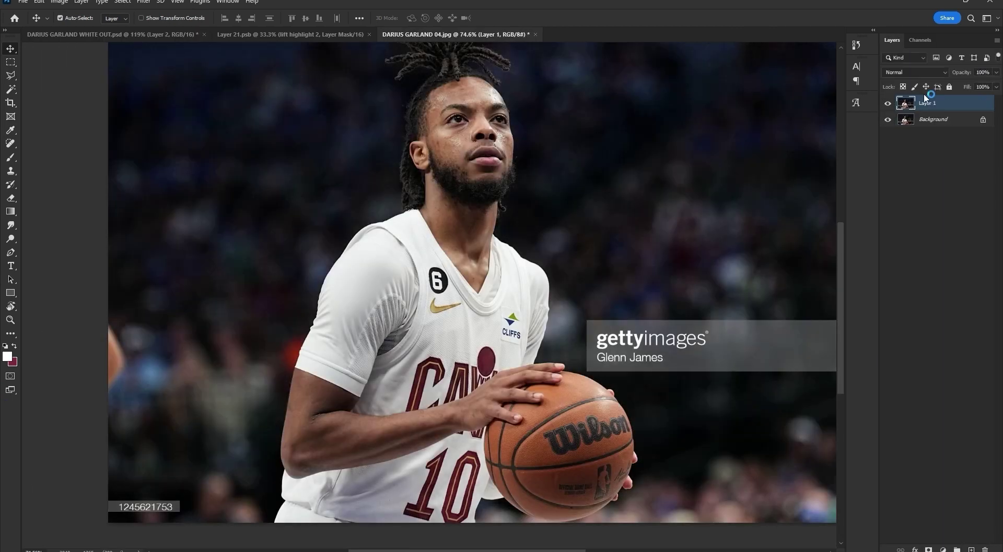
pyautogui.doubleClick(926, 104)
pyautogui.write('MASK')
pyautogui.press('Return')
# - Isolate the Red channel of the MASK layer and duplicate it
pyautogui.click(919, 41)
pyautogui.click(917, 71)
pyautogui.scroll(-1, 548, 312)
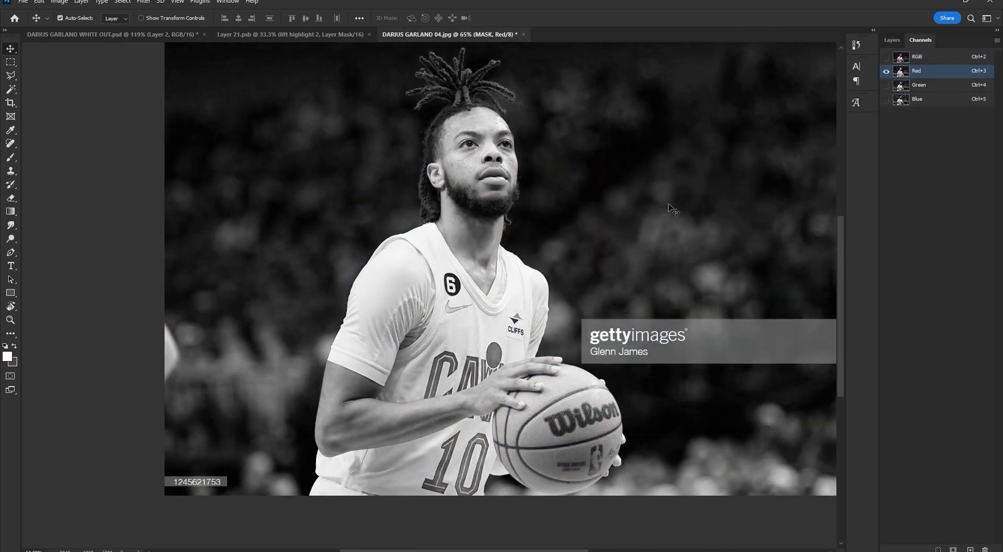
pyautogui.moveTo(975, 551); pyautogui.dragTo(971, 550)
# - Burn the background beside the hair and neck in the Red copy channel, with the Burn tool's range set to Shadows
pyautogui.scroll(1, 248, 298)
pyautogui.scroll(6, 469, 158)
pyautogui.rightClick(8, 241)
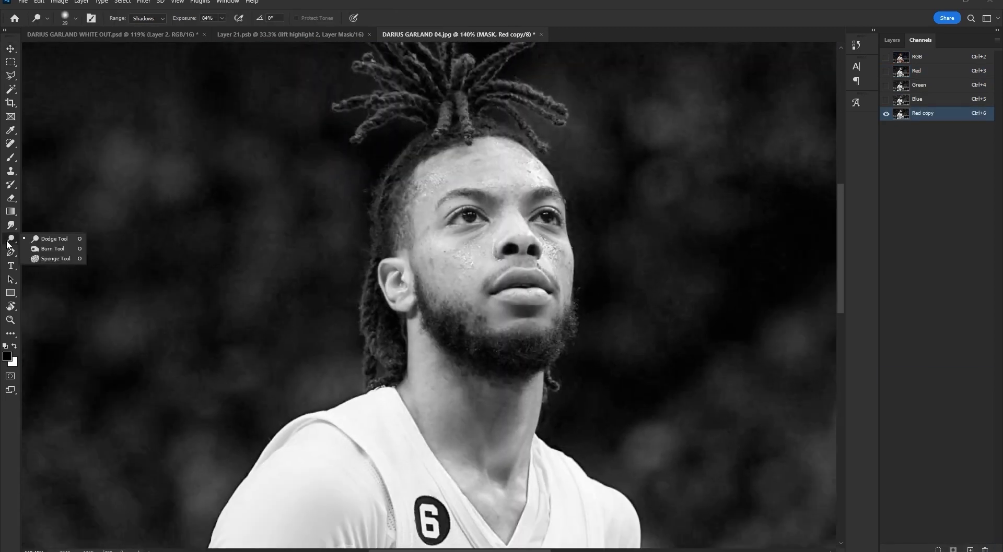
pyautogui.click(41, 249)
pyautogui.scroll(6, 329, 298)
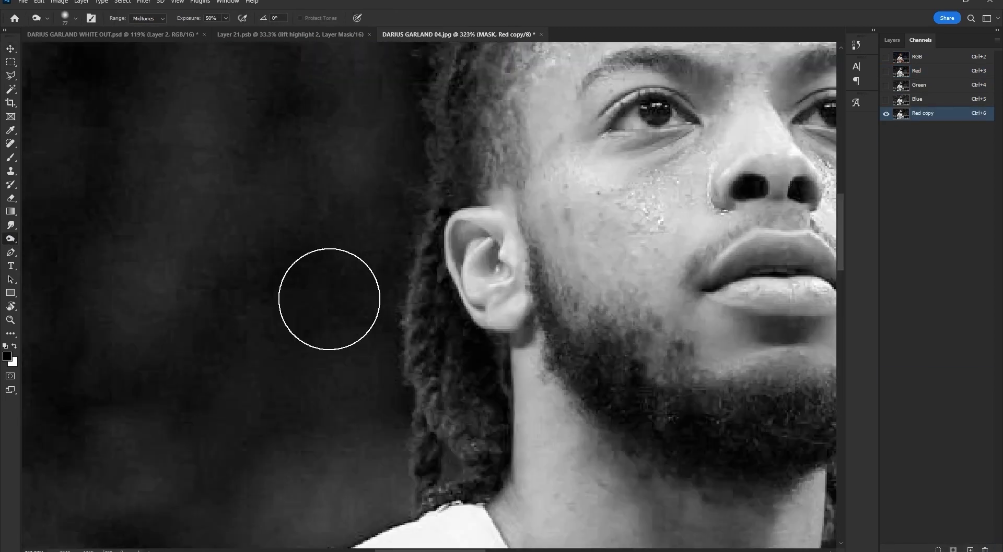
pyautogui.click(143, 20)
pyautogui.click(144, 28)
pyautogui.moveTo(353, 445); pyautogui.dragTo(334, 447)
pyautogui.scroll(3, 381, 369)
pyautogui.click(380, 369)
# - Burn the wider background area beside the player's shoulder and the back of his head to black
pyautogui.scroll(-4, 381, 369)
pyautogui.moveTo(365, 360)
pyautogui.mouseDown()
pyautogui.moveTo(356, 275)
pyautogui.moveTo(372, 399)
pyautogui.moveTo(364, 422)
pyautogui.moveTo(111, 454)
pyautogui.mouseUp()
pyautogui.moveTo(247, 397); pyautogui.dragTo(249, 318)
pyautogui.moveTo(209, 438)
pyautogui.mouseDown()
pyautogui.moveTo(318, 126)
pyautogui.moveTo(288, 369)
pyautogui.mouseUp()
pyautogui.moveTo(297, 313); pyautogui.dragTo(323, 256)
# - Burn the background around the forehead and dreadlocks to black, continuing to the other side of the player
pyautogui.scroll(3, 401, 154)
pyautogui.moveTo(408, 251)
pyautogui.mouseDown()
pyautogui.moveTo(537, 117)
pyautogui.moveTo(298, 159)
pyautogui.moveTo(329, 89)
pyautogui.mouseUp()
pyautogui.scroll(4, 266, 150)
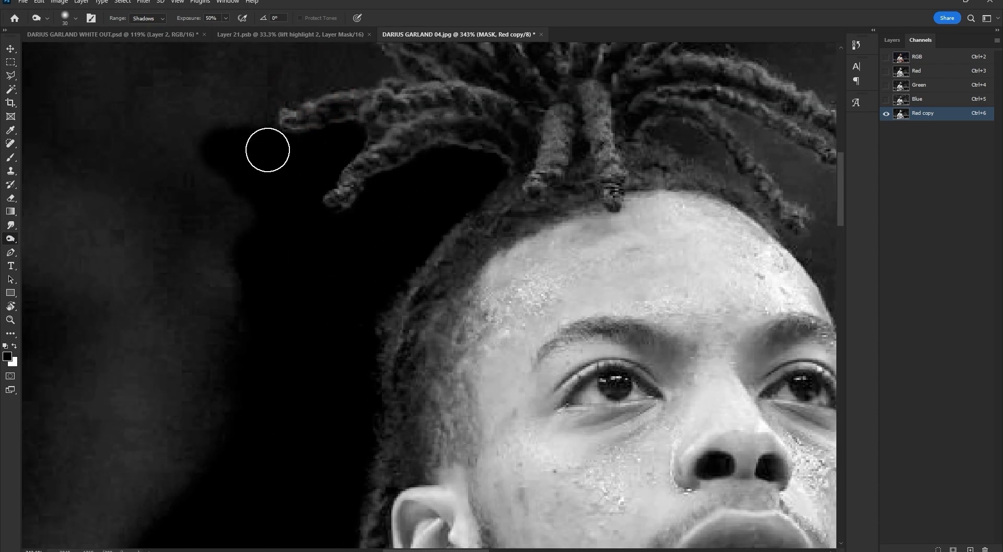
pyautogui.moveTo(267, 150); pyautogui.dragTo(244, 125)
pyautogui.scroll(-8, 155, 313)
pyautogui.moveTo(444, 214)
pyautogui.mouseDown()
pyautogui.moveTo(533, 302)
pyautogui.moveTo(532, 412)
pyautogui.moveTo(554, 402)
pyautogui.moveTo(669, 461)
pyautogui.mouseUp()
pyautogui.scroll(4, 533, 412)
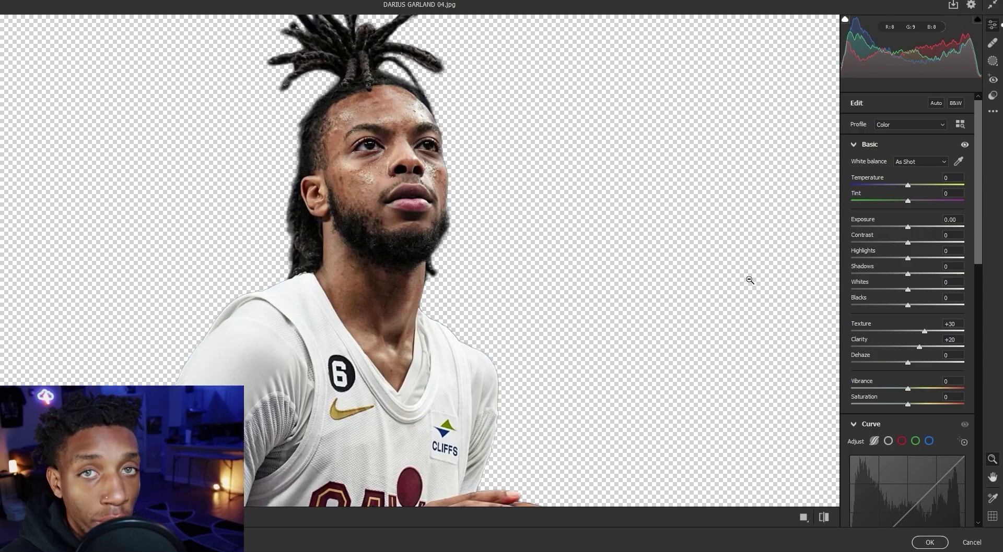
# - In the Camera Raw filter, set Dehaze to +41, Contrast and Highlights to +5, curve Lights to +3 and Sharpening to 28
pyautogui.moveTo(908, 365); pyautogui.dragTo(931, 358)
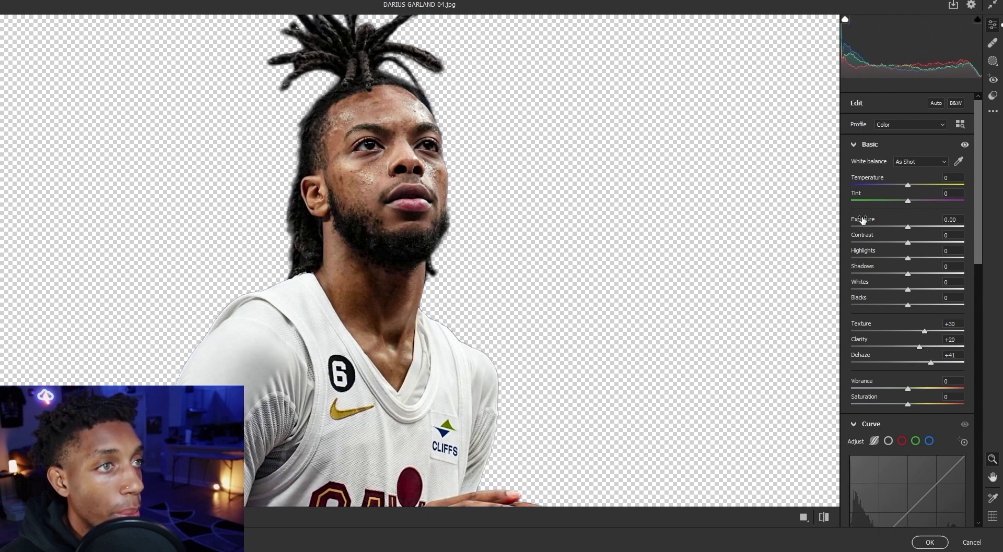
pyautogui.moveTo(911, 243); pyautogui.dragTo(918, 258)
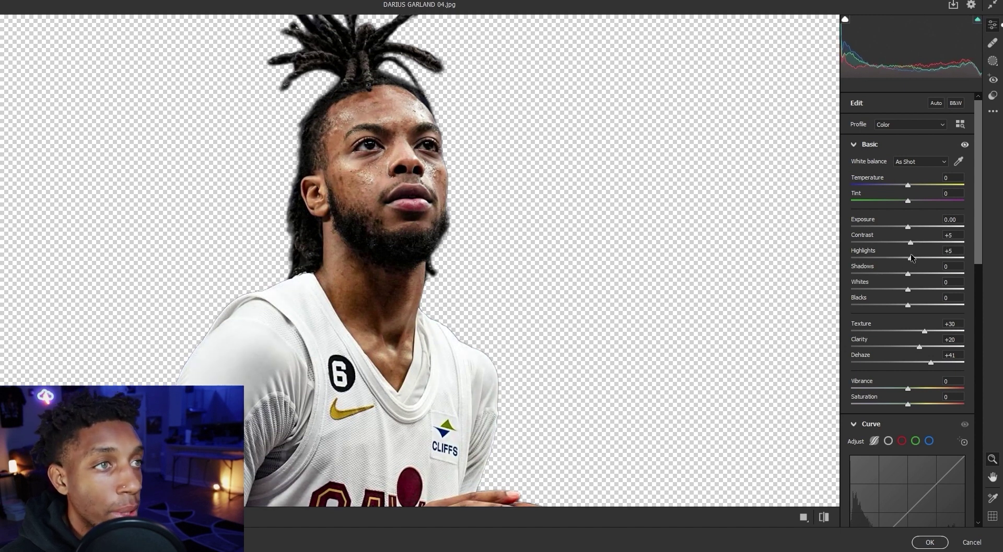
pyautogui.scroll(-5, 900, 307)
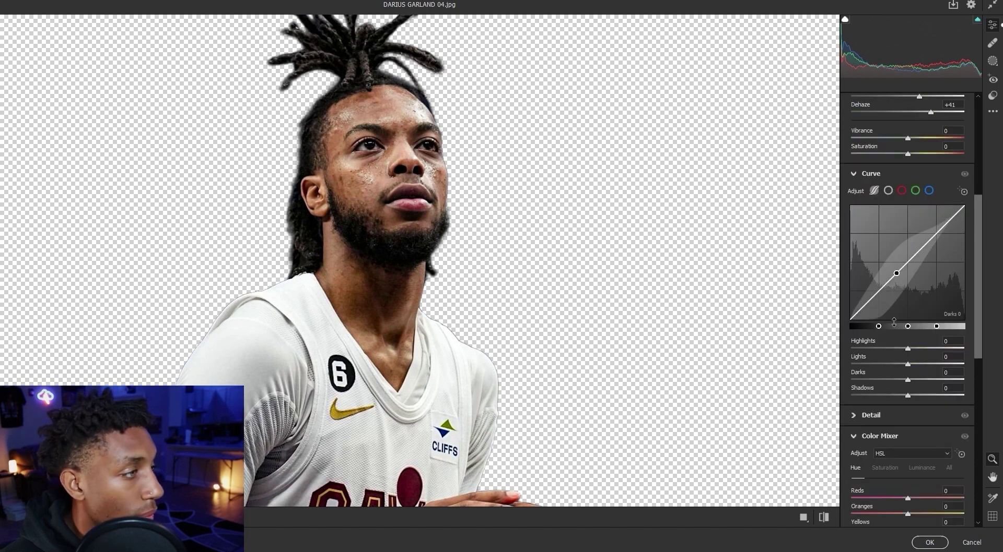
pyautogui.moveTo(877, 296); pyautogui.dragTo(878, 299)
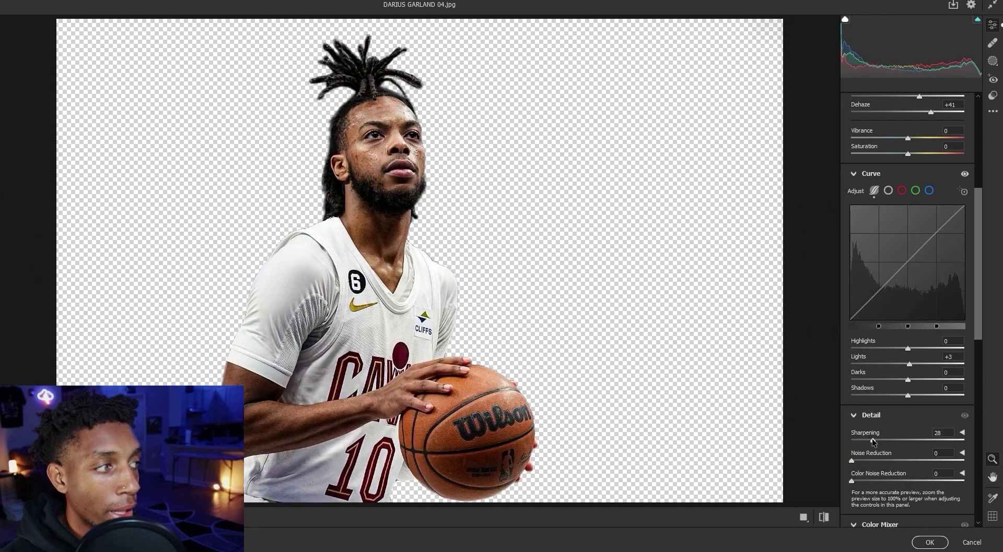
pyautogui.click(419, 148)
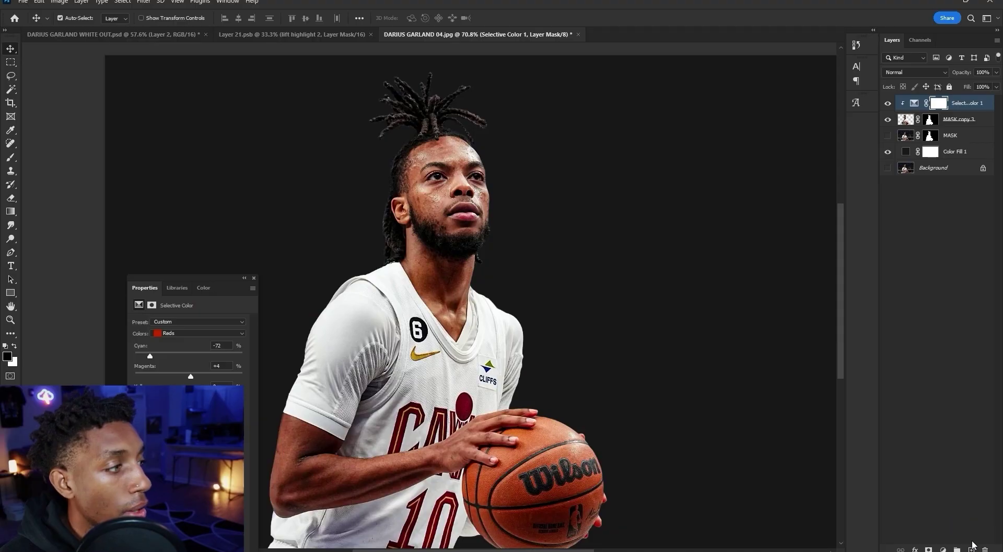
# - Add a clipped layer filled with 50% gray above the Selective Color adjustment and set its blend mode to Overlay
pyautogui.hotkey('ctrl', 'shift', 'alt', 'n')
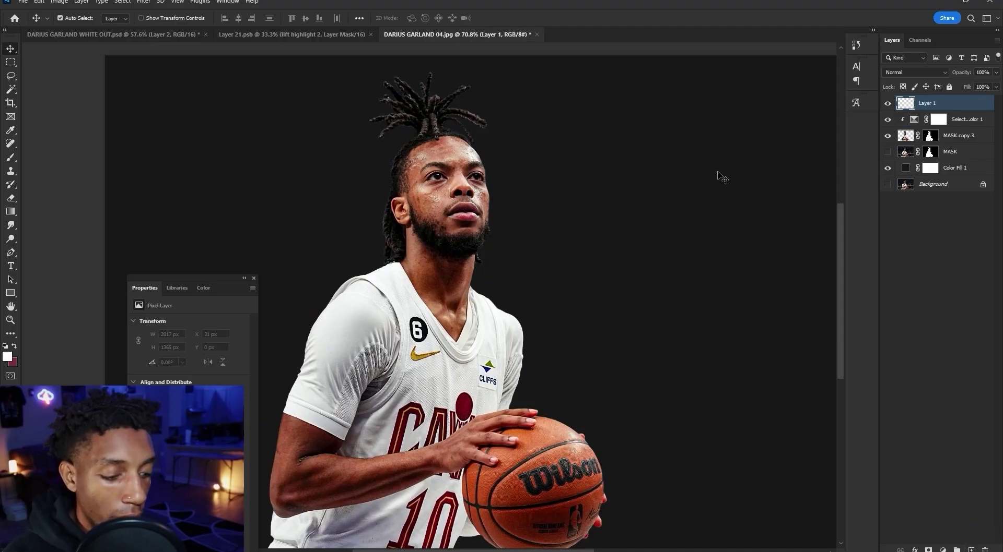
pyautogui.hotkey('shift', 'F5')
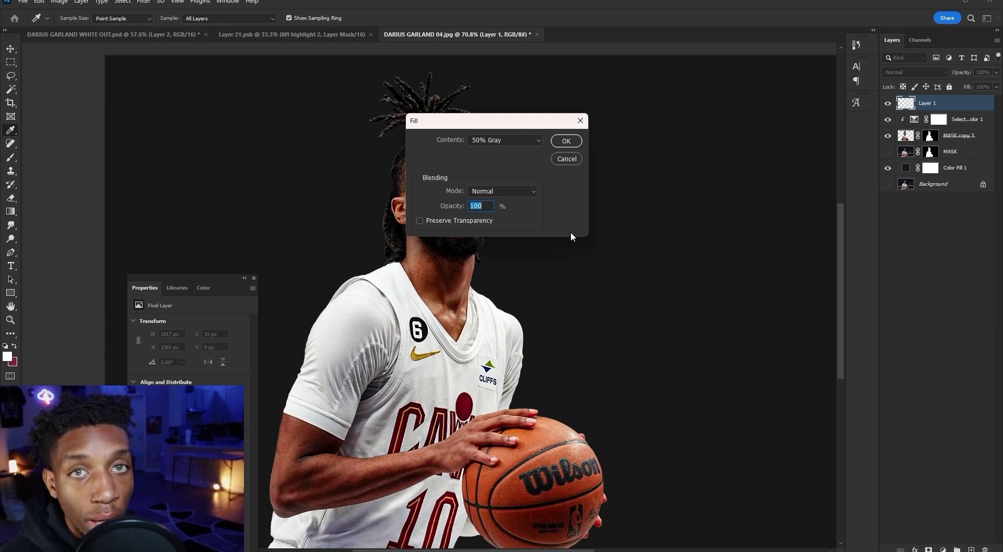
pyautogui.click(568, 141)
pyautogui.click(913, 72)
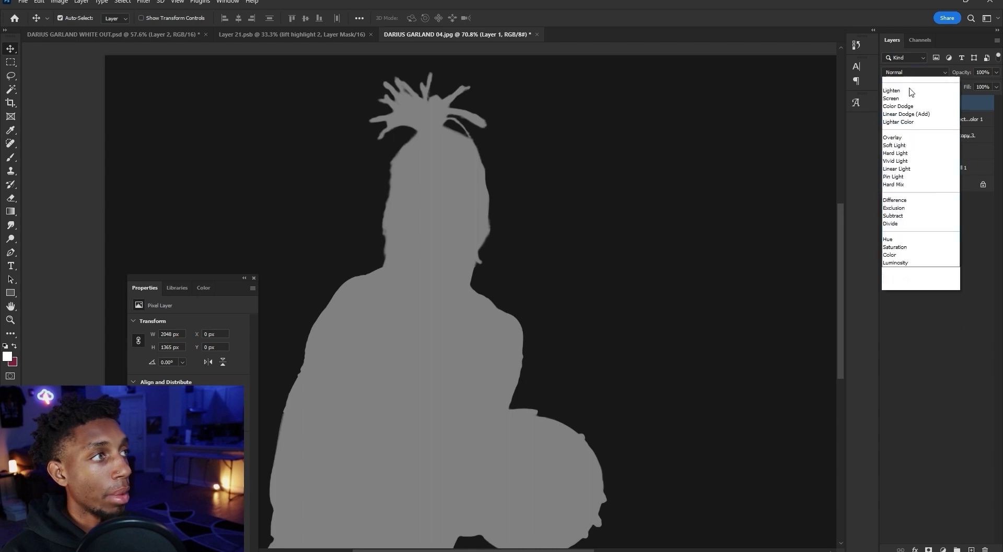
pyautogui.click(911, 196)
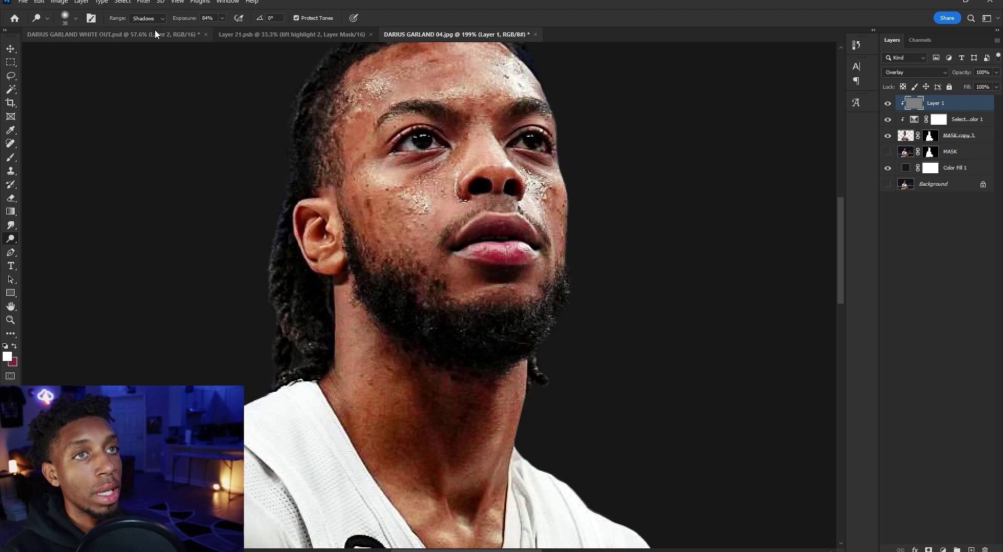
# - Dodge the highlights on the face and neck with a small brush, range Highlights and exposure 22%
pyautogui.click(150, 18)
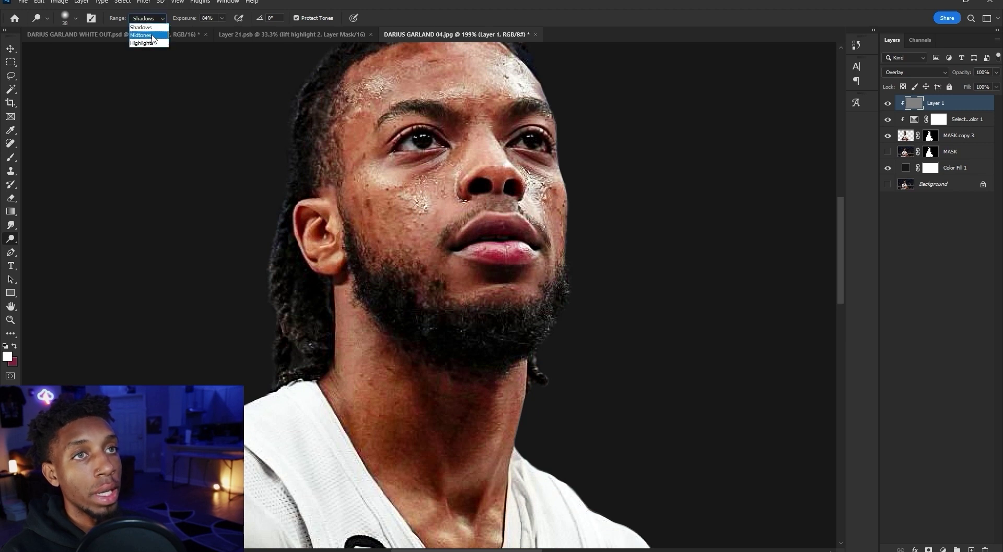
pyautogui.click(146, 44)
pyautogui.press('[')
pyautogui.press('[')
pyautogui.press('[')
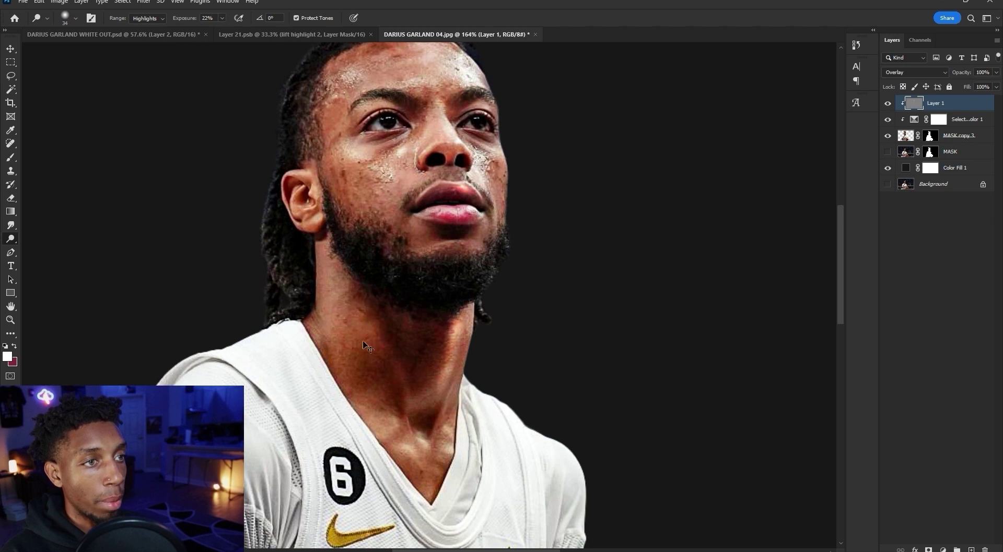
# - Dodge the highlights along the player's forearm on the gray Overlay layer
pyautogui.scroll(-2, 334, 313)
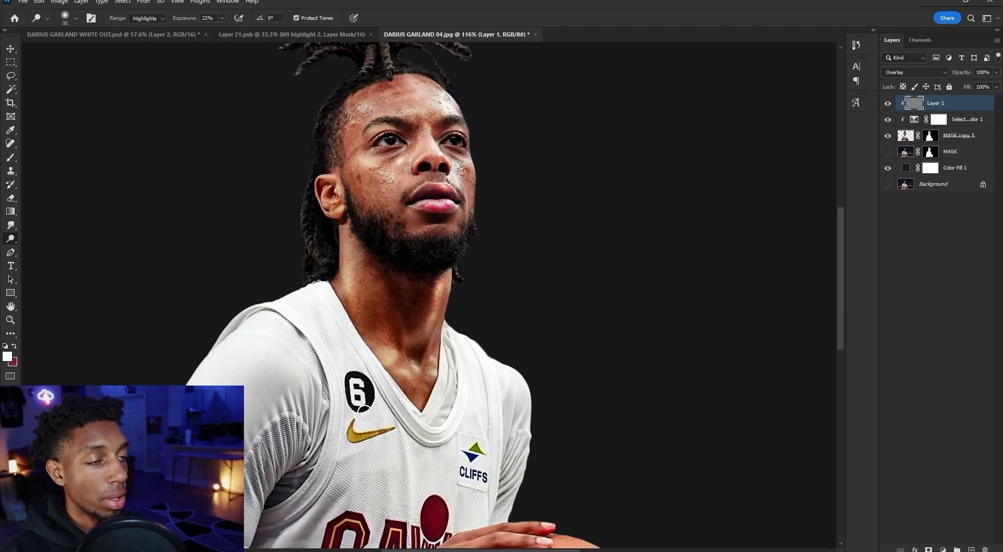
pyautogui.scroll(-5, 286, 435)
pyautogui.press('[')
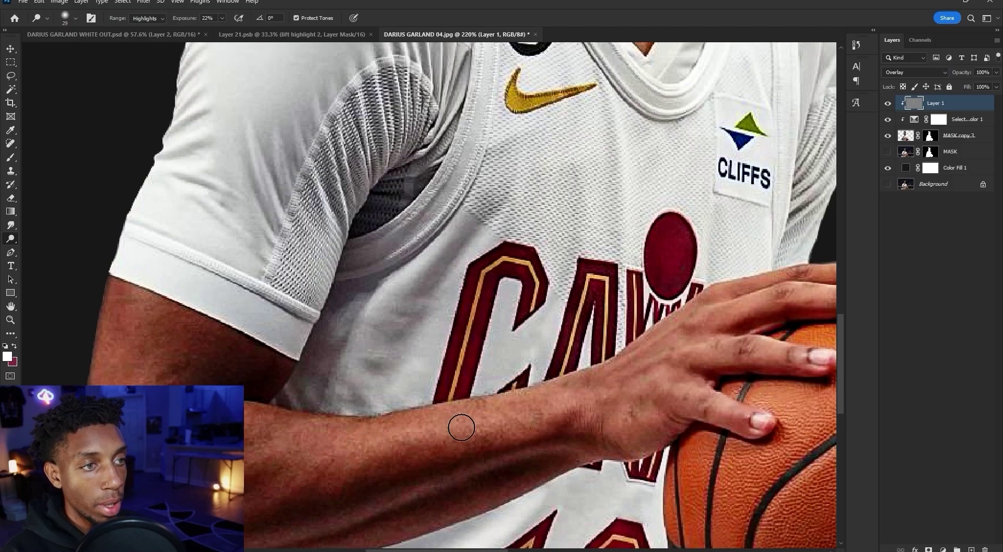
pyautogui.moveTo(461, 428)
pyautogui.mouseDown()
pyautogui.moveTo(468, 434)
pyautogui.moveTo(432, 461)
pyautogui.mouseUp()
pyautogui.moveTo(368, 505)
pyautogui.mouseDown()
pyautogui.moveTo(363, 515)
pyautogui.moveTo(371, 504)
pyautogui.mouseUp()
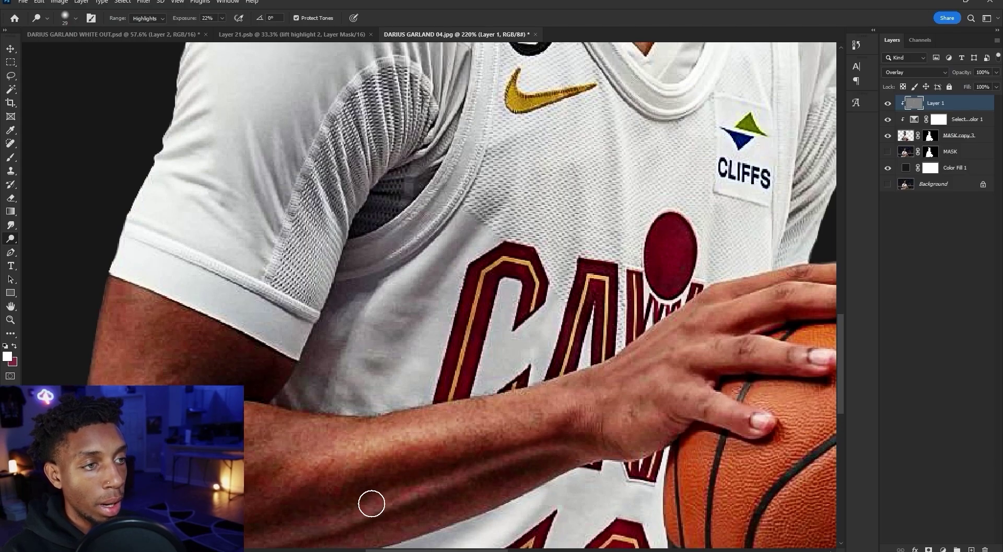
pyautogui.moveTo(486, 396); pyautogui.dragTo(253, 454)
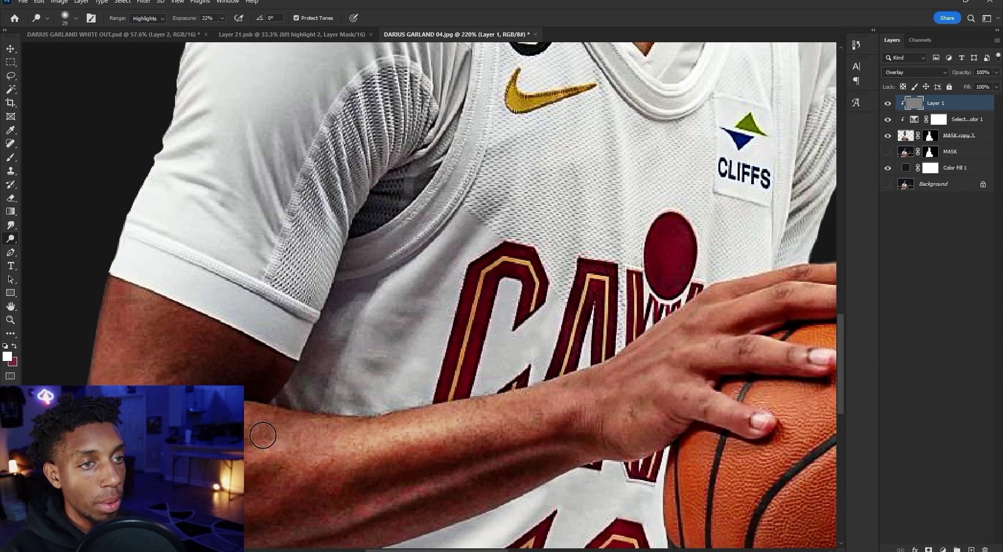
# - Dodge the highlights on the upper arm below the sleeve and on the hand holding the ball, adjusting the brush size
pyautogui.moveTo(141, 391); pyautogui.dragTo(151, 391)
pyautogui.moveTo(149, 373)
pyautogui.mouseDown()
pyautogui.moveTo(141, 298)
pyautogui.moveTo(125, 360)
pyautogui.mouseUp()
pyautogui.moveTo(289, 389); pyautogui.dragTo(283, 390)
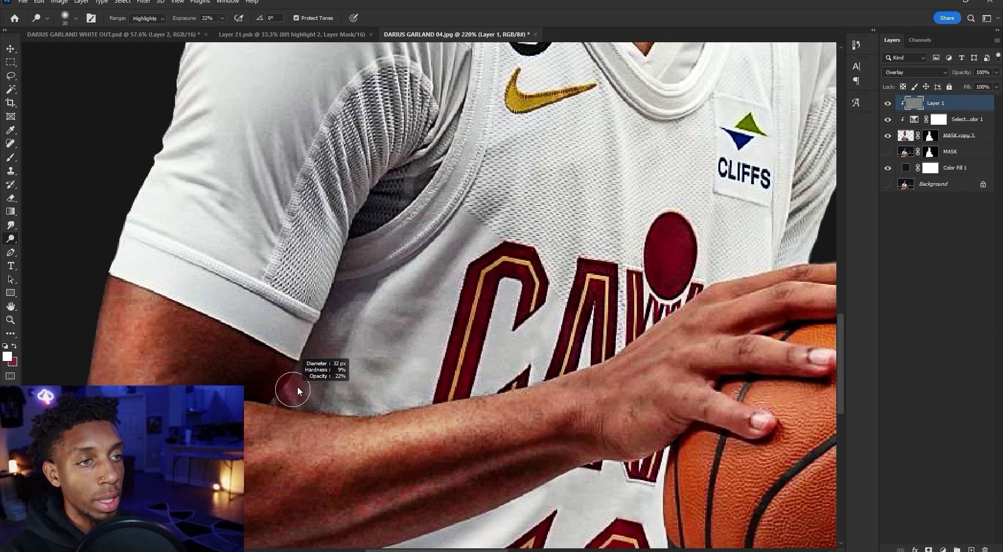
pyautogui.keyDown('alt'); pyautogui.rightClick(673, 430); pyautogui.keyUp('alt')
pyautogui.keyDown('alt'); pyautogui.rightClick(700, 399); pyautogui.keyUp('alt')
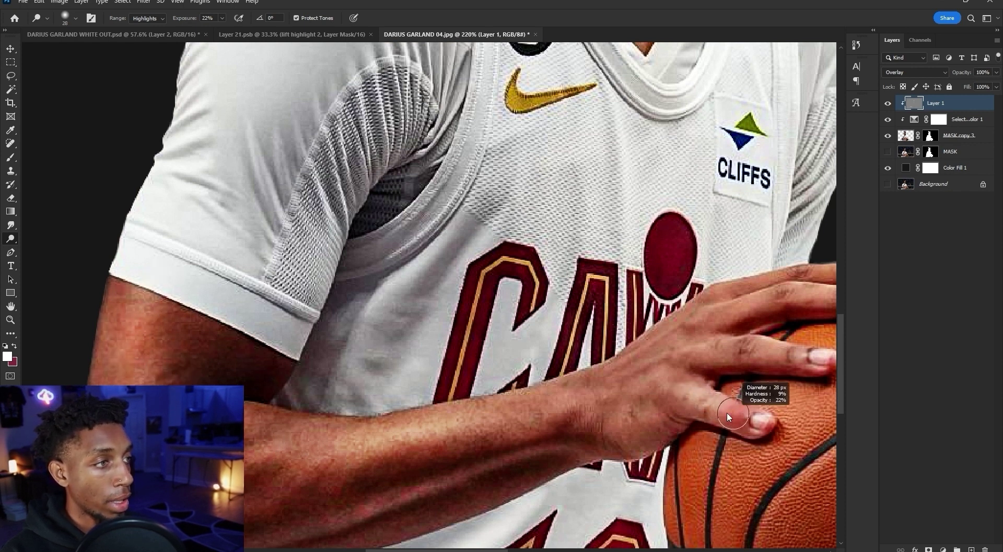
pyautogui.keyDown('alt'); pyautogui.rightClick(699, 366); pyautogui.keyUp('alt')
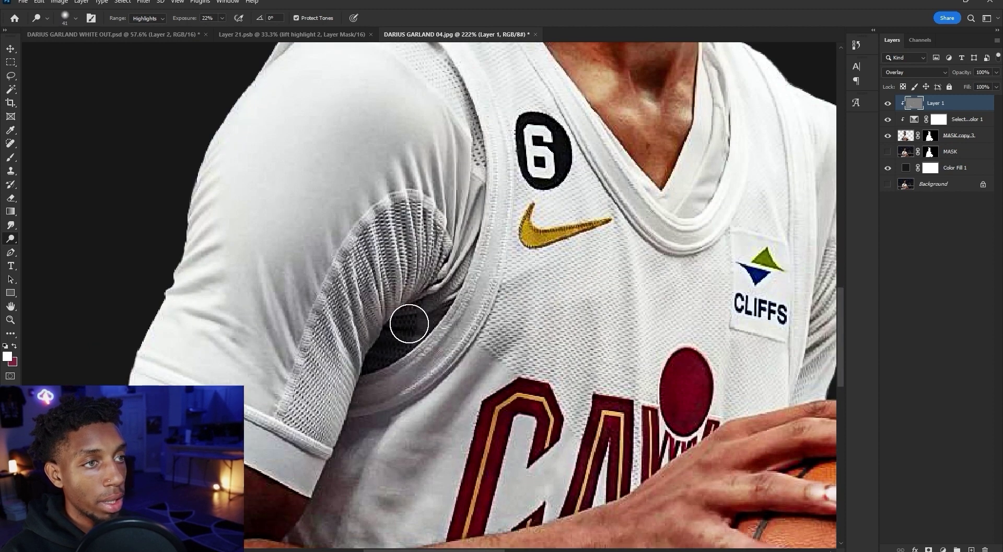
# - Dodge the dark mesh under the armpit and the nearby jersey folds with a smaller brush
pyautogui.moveTo(408, 324)
pyautogui.mouseDown()
pyautogui.moveTo(399, 313)
pyautogui.moveTo(407, 339)
pyautogui.mouseUp()
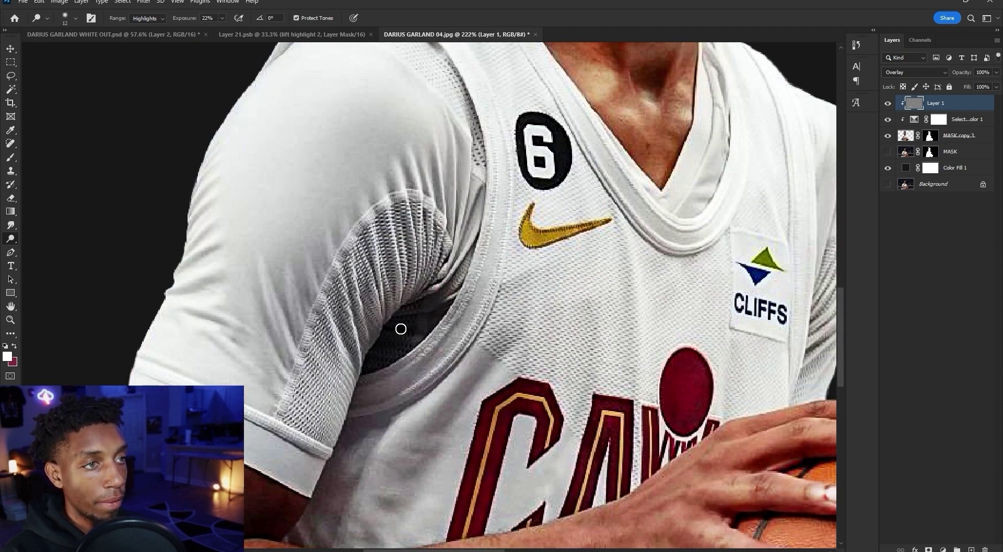
pyautogui.keyDown('alt'); pyautogui.rightClick(410, 418); pyautogui.keyUp('alt')
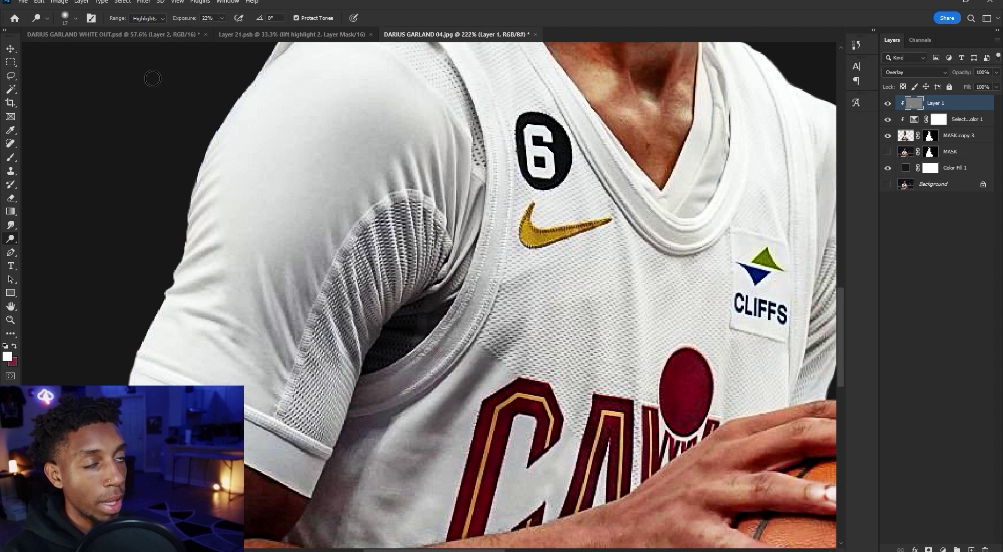
pyautogui.keyDown('alt'); pyautogui.rightClick(456, 392); pyautogui.keyUp('alt')
pyautogui.moveTo(440, 430)
pyautogui.mouseDown()
pyautogui.moveTo(472, 358)
pyautogui.moveTo(452, 383)
pyautogui.mouseUp()
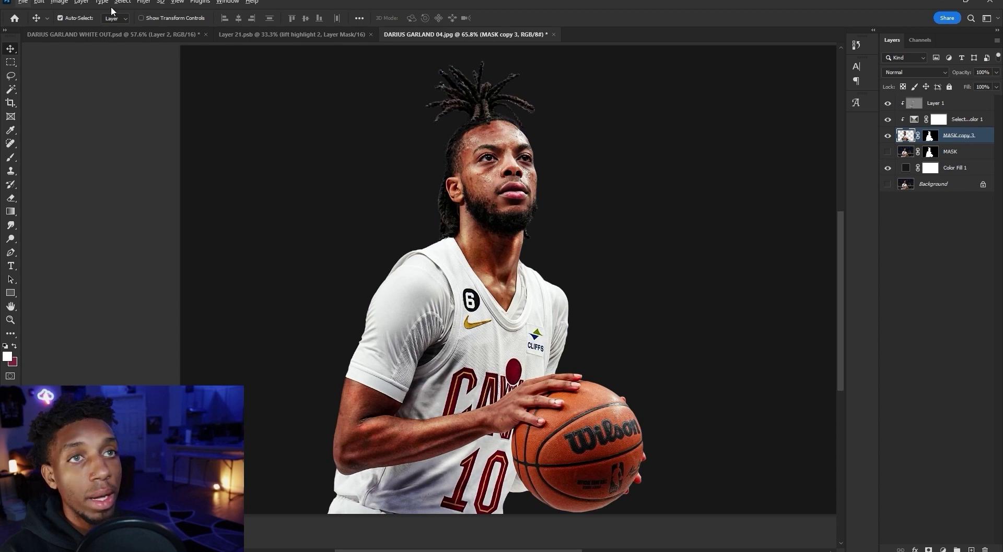
# - Select the highlights of the player's cutout layer with Color Range, using fuzziness 16% and range 200
pyautogui.click(122, 2)
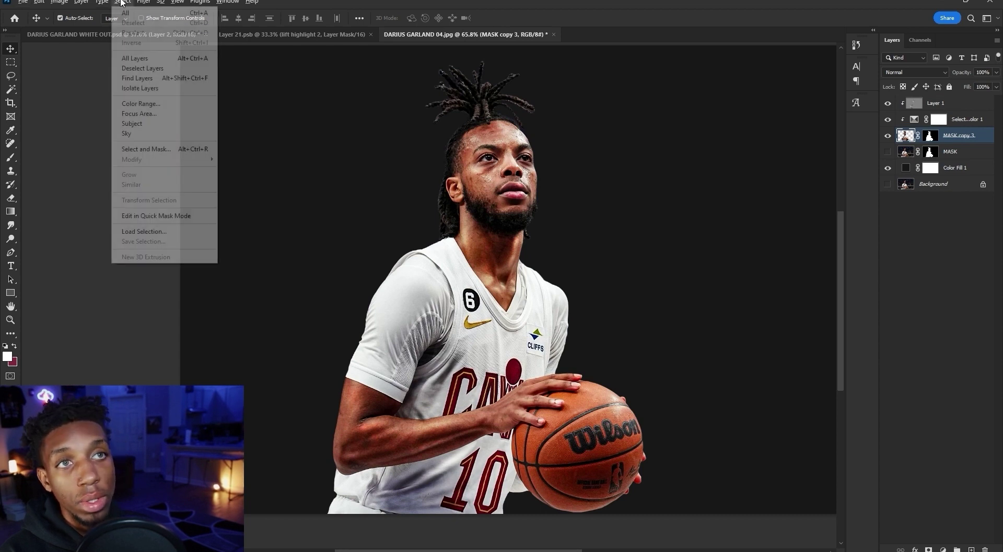
pyautogui.click(131, 103)
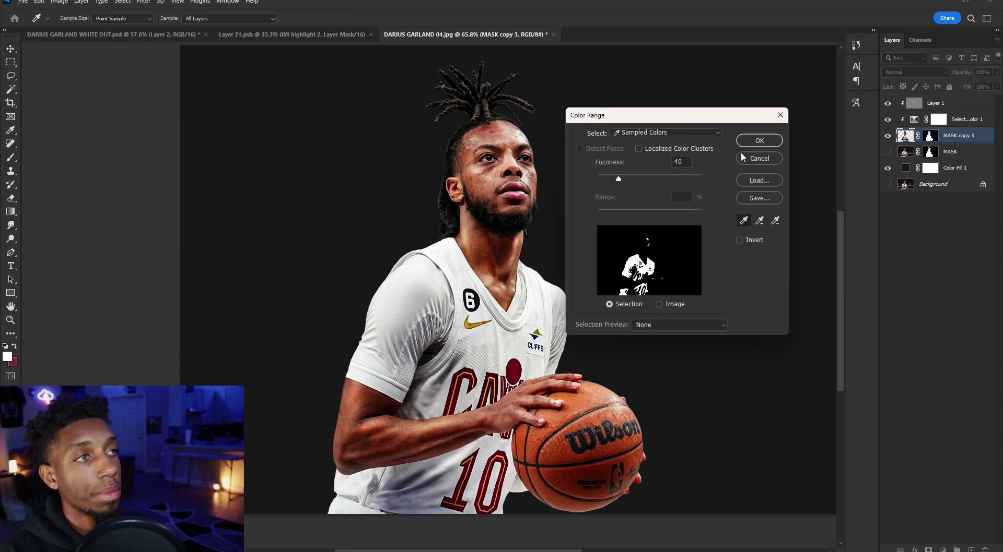
pyautogui.click(616, 135)
pyautogui.click(673, 229)
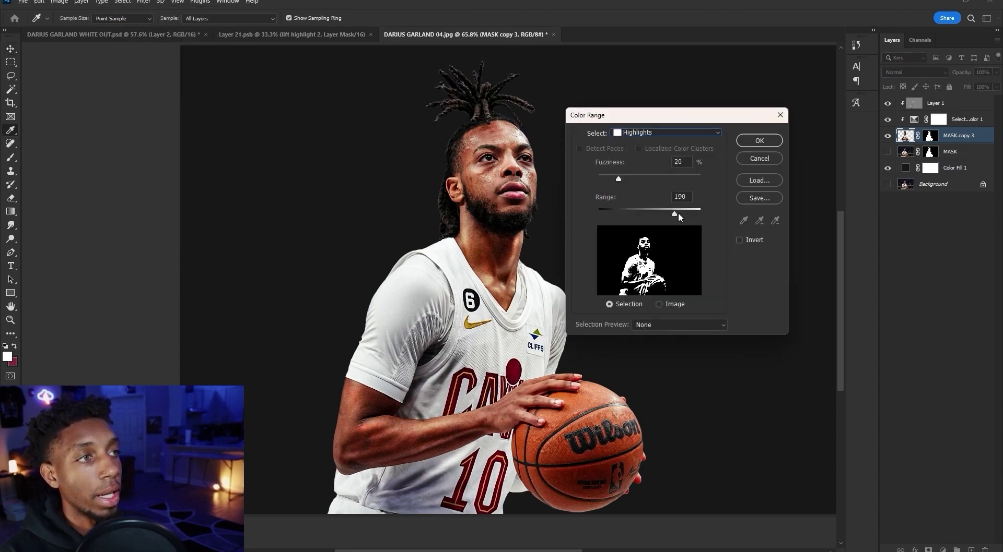
pyautogui.moveTo(690, 210); pyautogui.dragTo(666, 218)
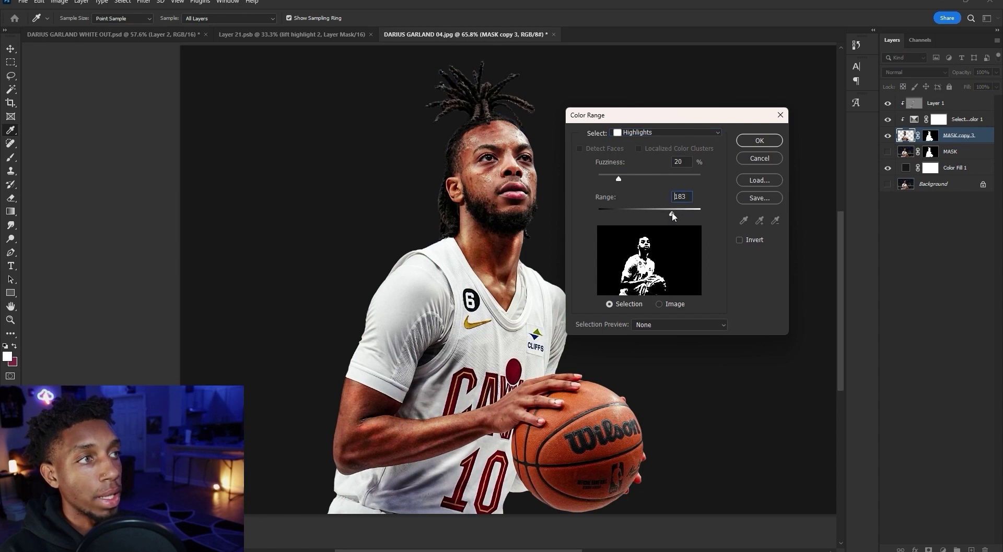
pyautogui.moveTo(620, 219); pyautogui.dragTo(617, 220)
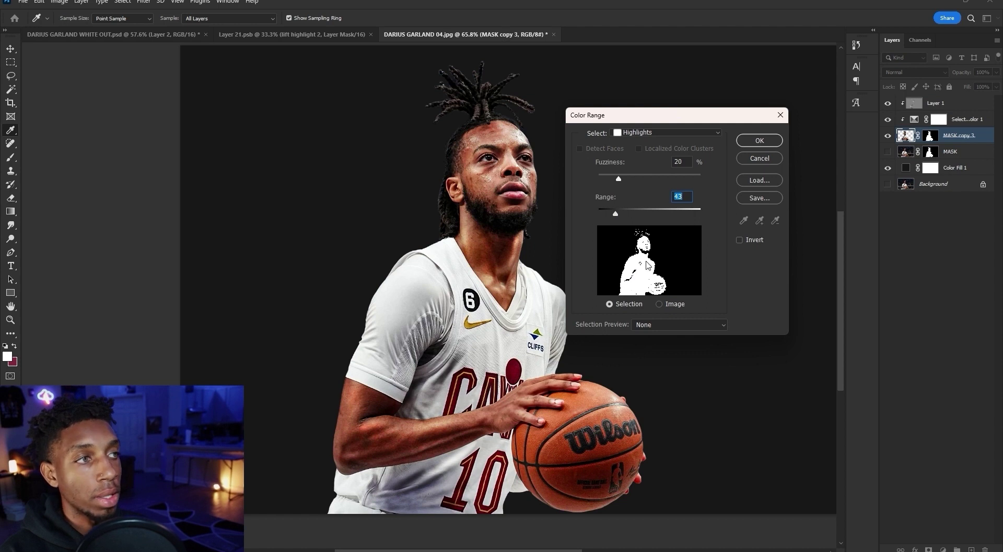
pyautogui.moveTo(673, 211); pyautogui.dragTo(679, 215)
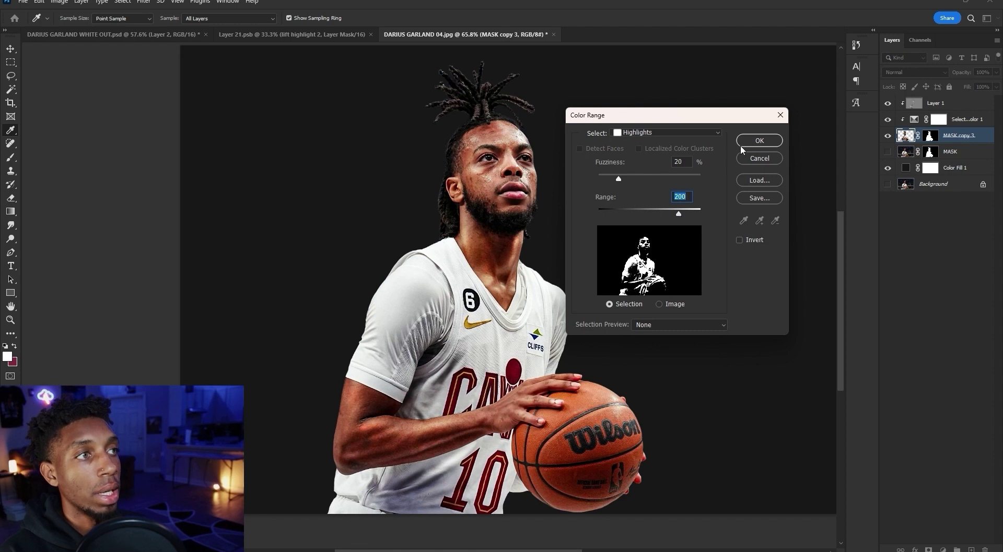
pyautogui.click(605, 177)
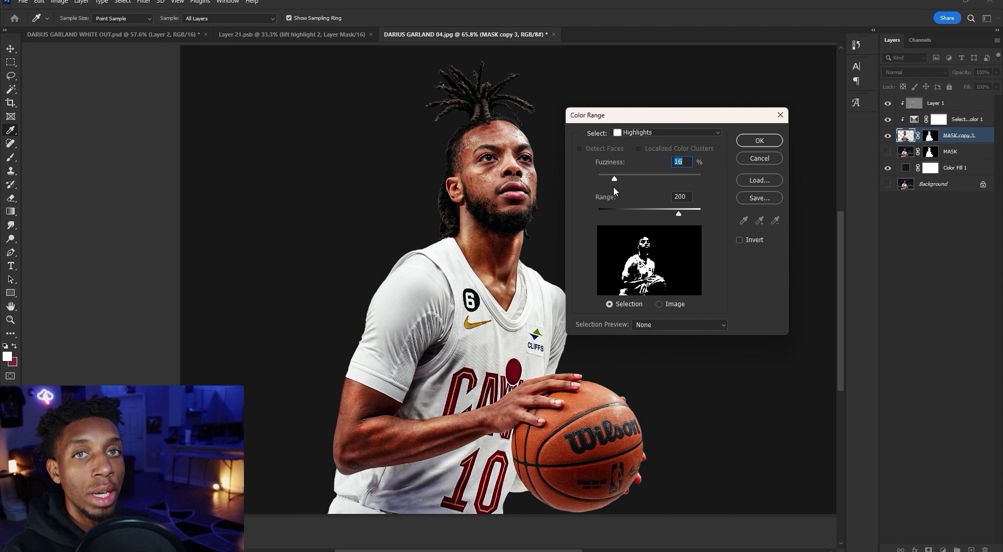
pyautogui.click(759, 141)
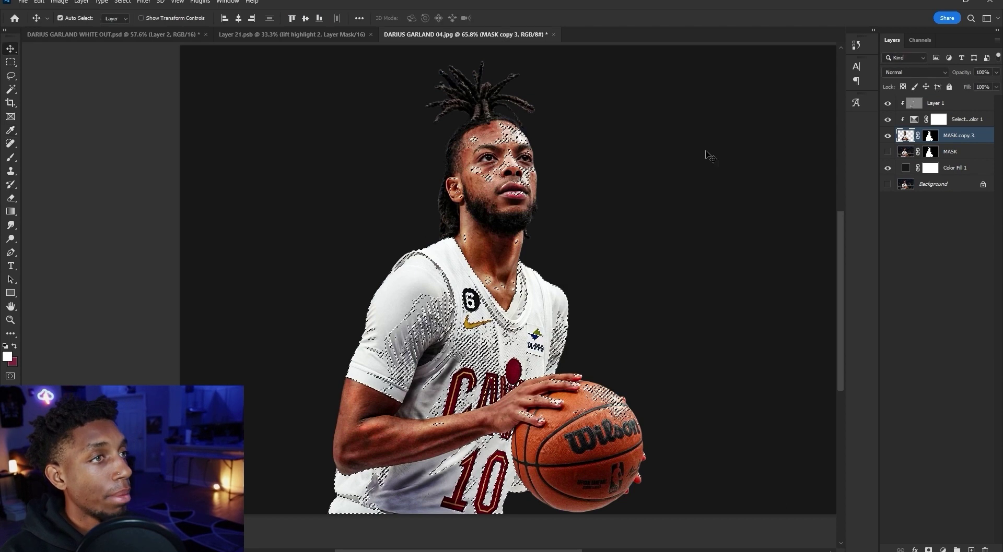
# - Add a clipped Brightness/Contrast adjustment above Layer 1 from the highlight selection and raise its brightness to about 41
pyautogui.click(961, 104)
pyautogui.click(942, 548)
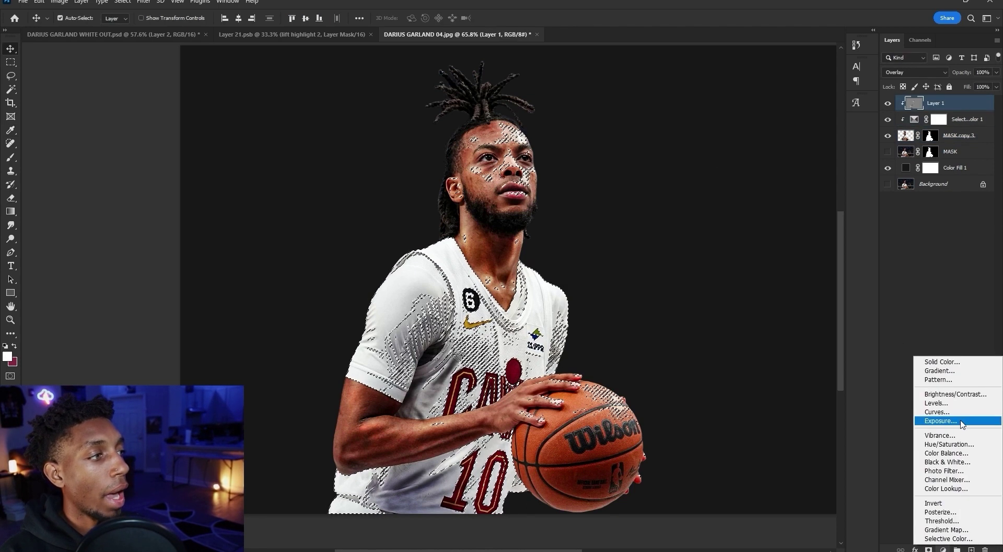
pyautogui.click(943, 391)
pyautogui.hotkey('ctrl', 'alt', 'g')
pyautogui.moveTo(188, 351); pyautogui.dragTo(206, 351)
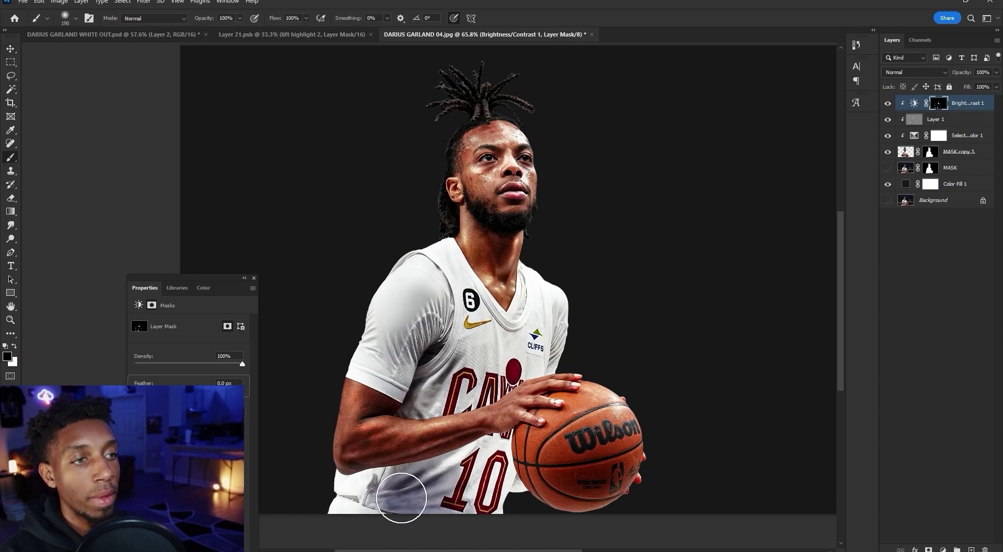
# - Paint black on the Brightness/Contrast mask over the lower jersey and the jersey number to remove the brightening there
pyautogui.moveTo(392, 503); pyautogui.dragTo(362, 508)
pyautogui.moveTo(480, 487); pyautogui.dragTo(487, 469)
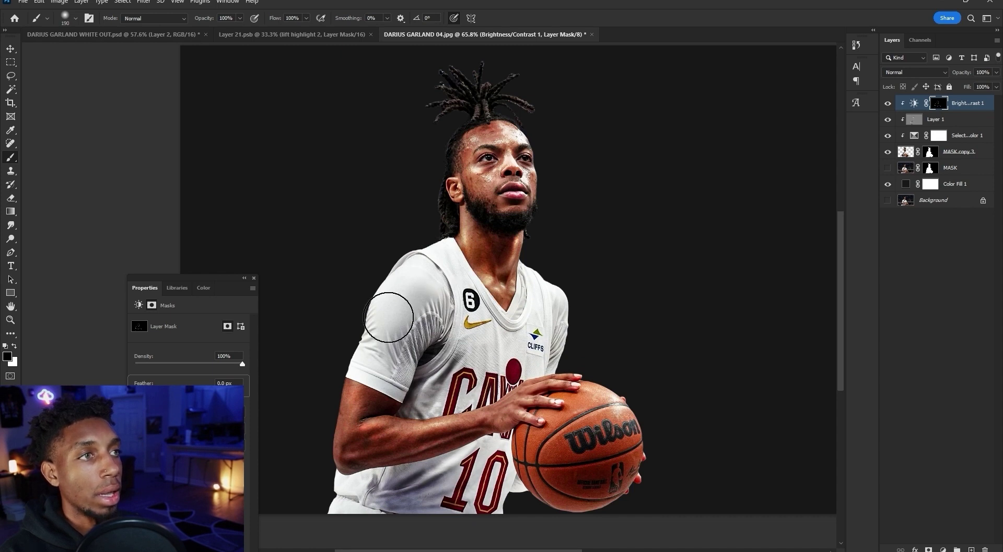
pyautogui.scroll(-3, 390, 317)
pyautogui.scroll(1, 389, 317)
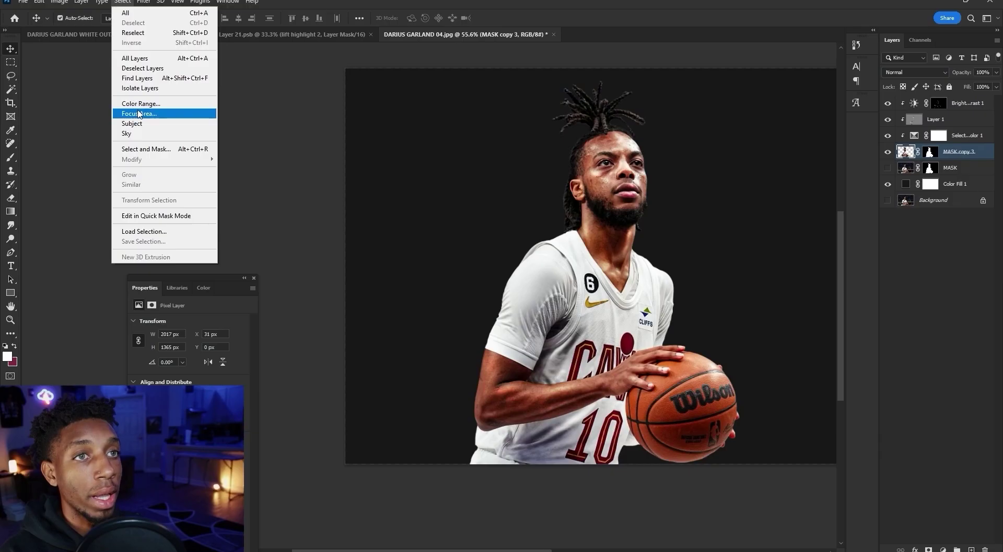
# - Open Color Range on the player's cutout layer and set it to select Shadows
pyautogui.click(140, 103)
pyautogui.click(690, 132)
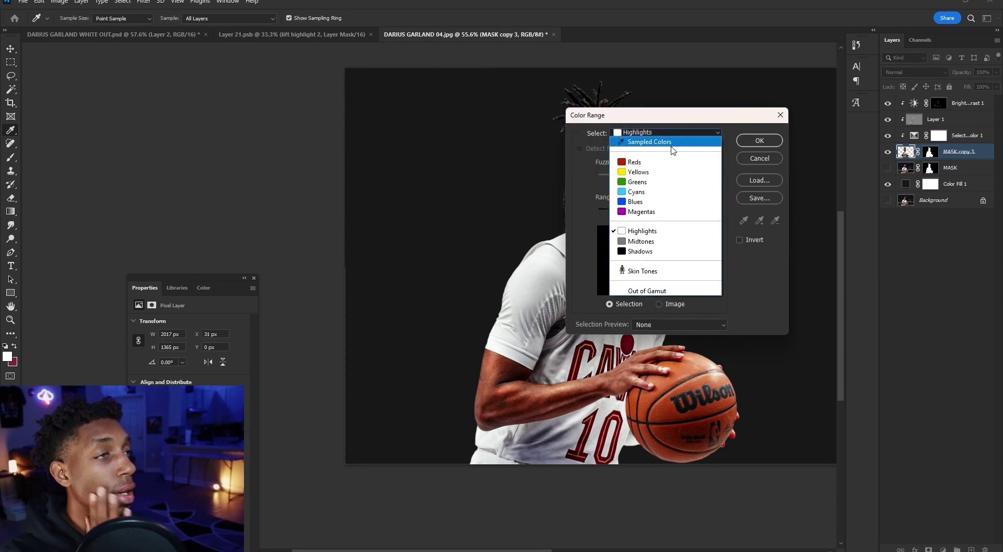
pyautogui.click(626, 248)
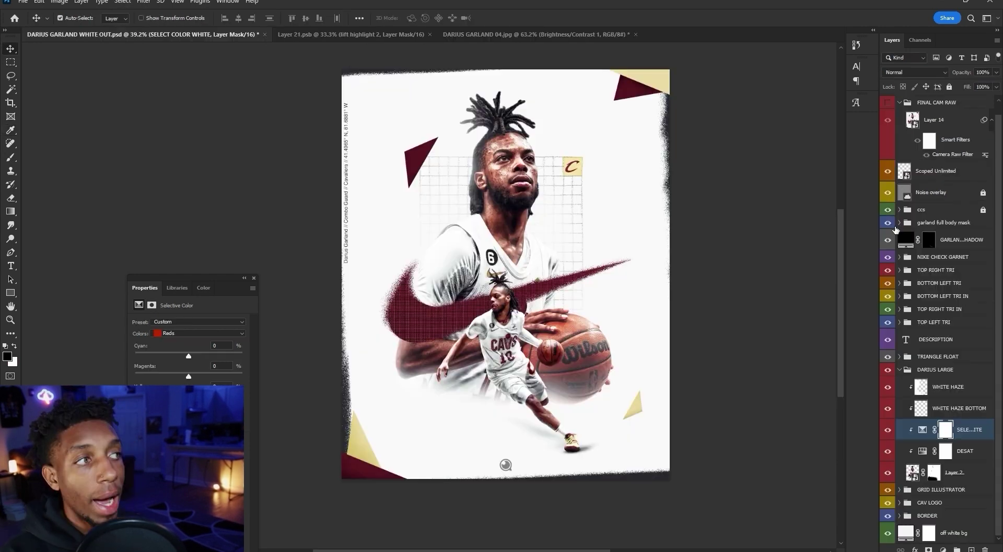
# - Compare the poster with and without the small full-body player, hiding the player group and its shadow layer
pyautogui.click(888, 224)
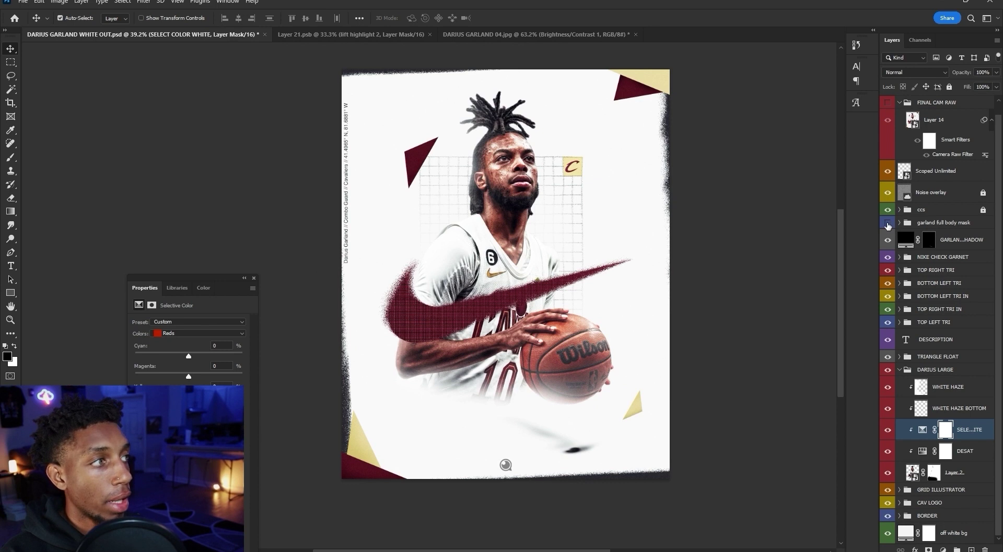
pyautogui.click(887, 223)
pyautogui.click(888, 228)
pyautogui.click(887, 228)
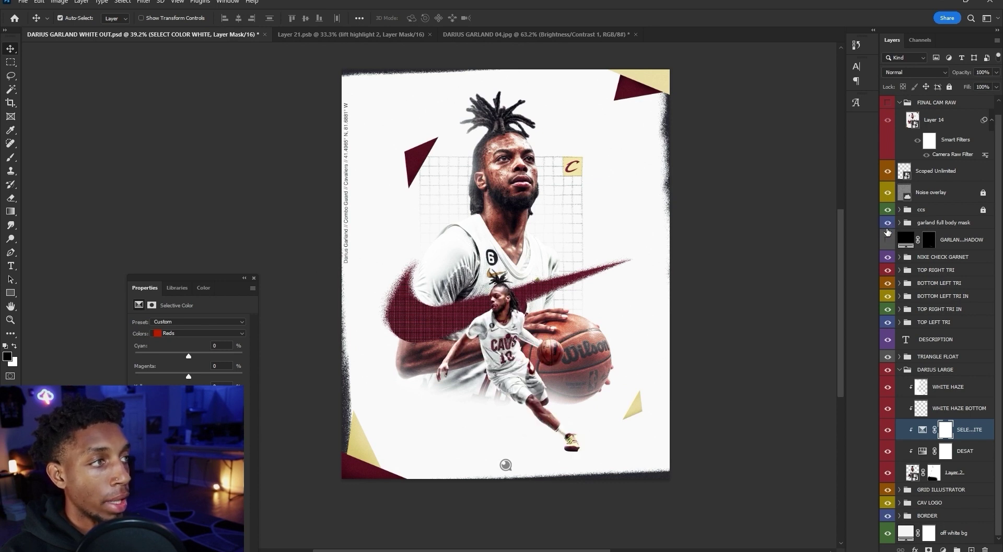
pyautogui.click(887, 224)
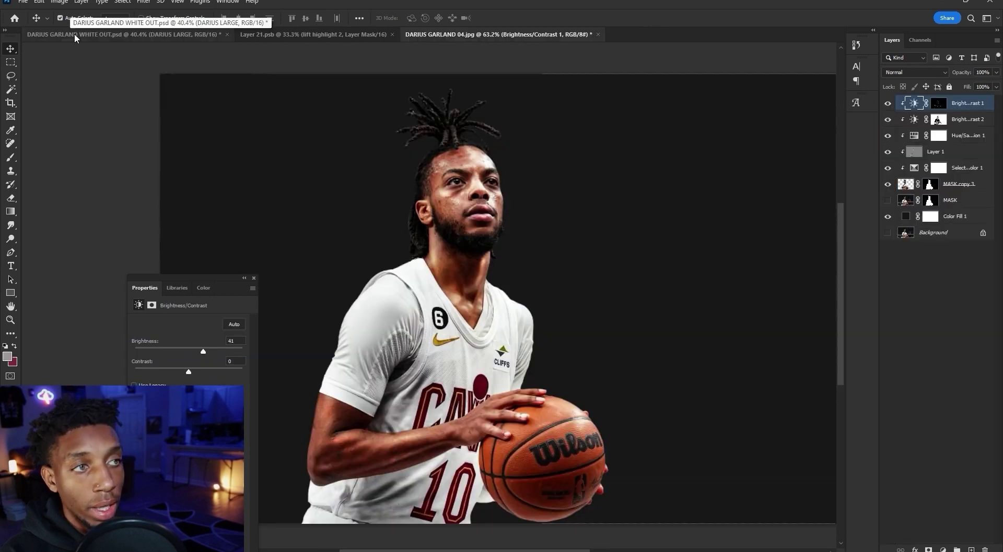
# - Switch to DARIUS GARLAND WHITE OUT.psd and examine the large player's face and jersey against the off-white background
pyautogui.click(74, 33)
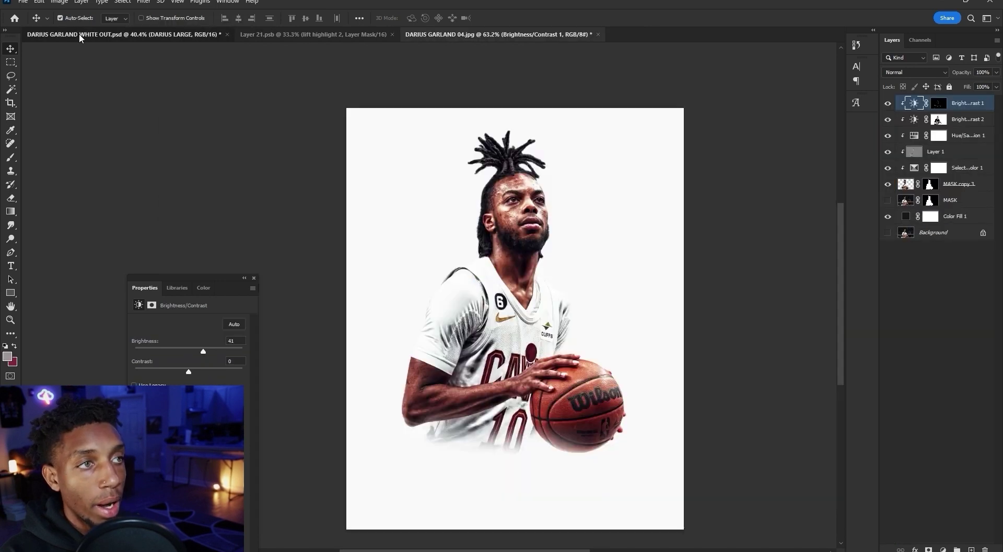
pyautogui.scroll(5, 529, 201)
pyautogui.click(528, 184)
pyautogui.scroll(-8, 528, 188)
pyautogui.scroll(6, 540, 268)
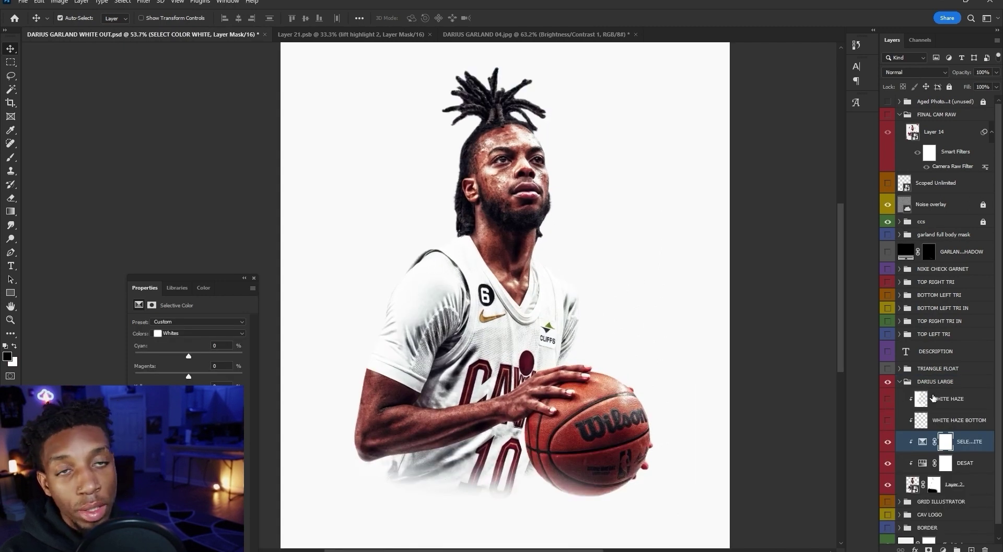
# - Check the fill color of the off white bg layer in the Color Picker
pyautogui.scroll(-1, 933, 398)
pyautogui.click(925, 537)
pyautogui.doubleClick(909, 534)
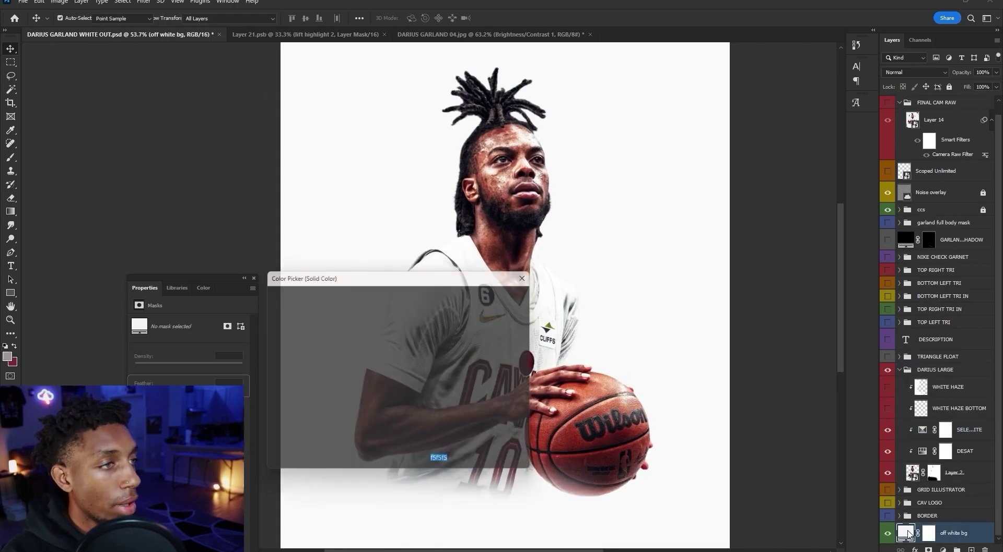
pyautogui.click(490, 294)
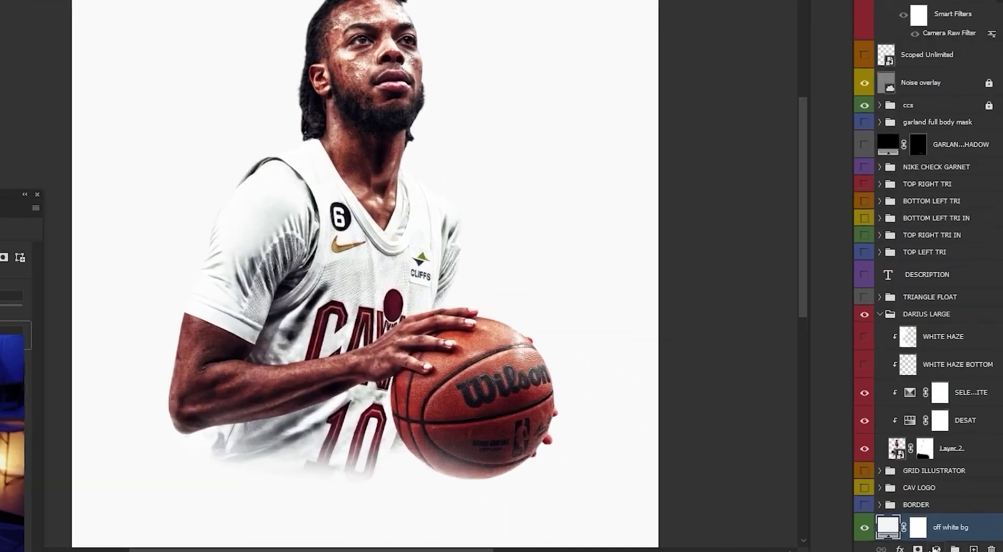
# - Try a light gray solid color fill, such as d2d2d2, above the off white bg layer, varying its shade
pyautogui.click(942, 550)
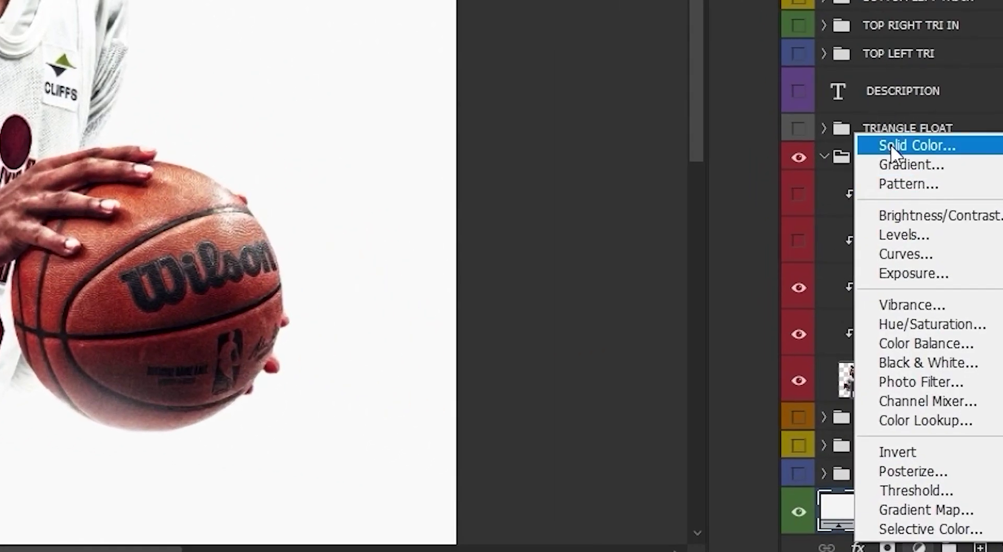
pyautogui.click(891, 144)
pyautogui.write('d2d2d2')
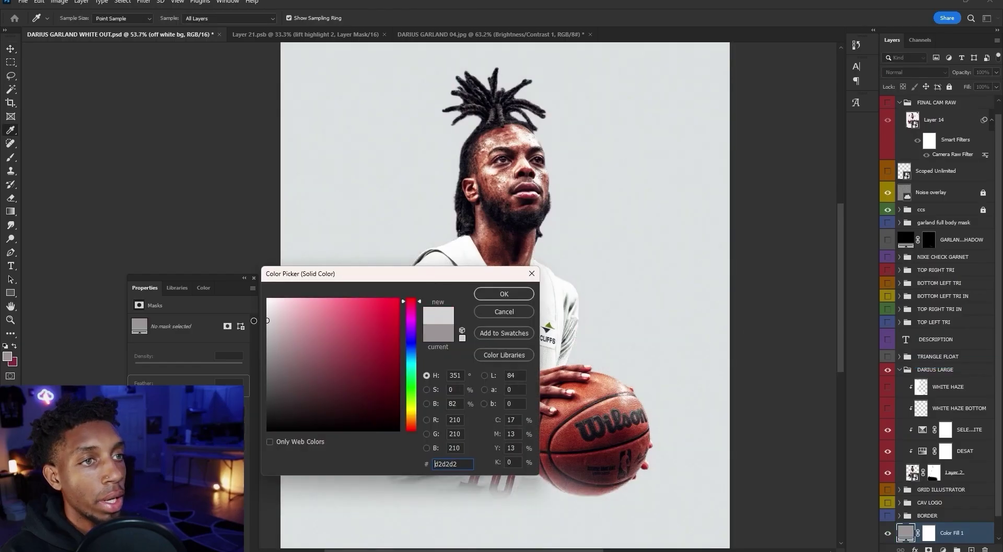
pyautogui.moveTo(254, 320)
pyautogui.mouseDown()
pyautogui.moveTo(256, 307)
pyautogui.moveTo(292, 318)
pyautogui.moveTo(257, 305)
pyautogui.mouseUp()
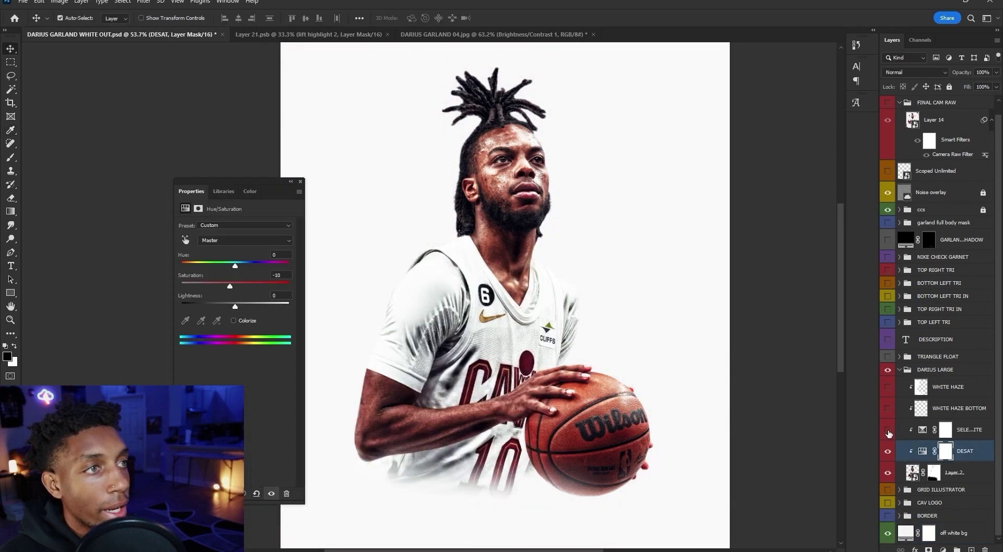
# - Compare the jersey with the white Selective Color layer off and on, and lower the Black amount for Whites
pyautogui.click(887, 429)
pyautogui.click(887, 430)
pyautogui.click(945, 430)
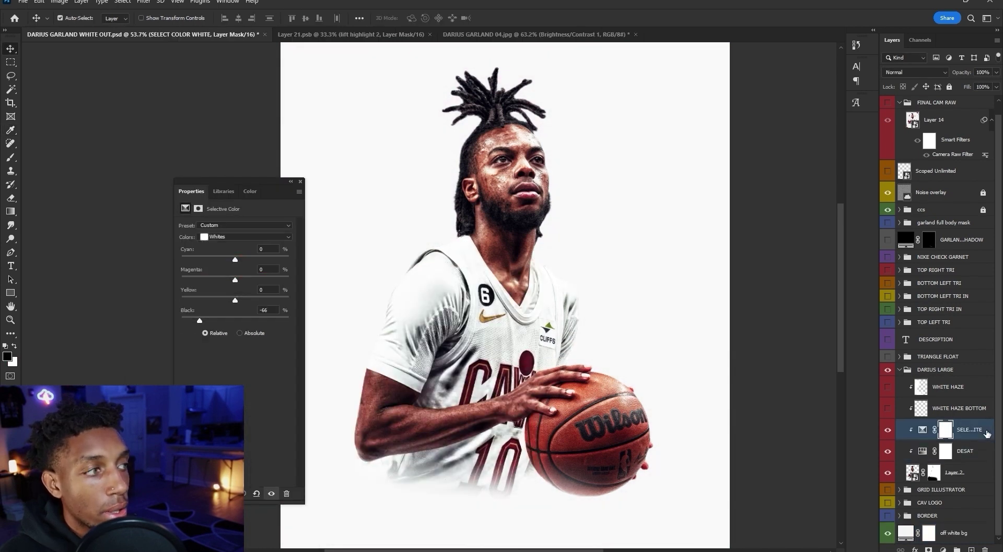
pyautogui.moveTo(200, 320); pyautogui.dragTo(233, 324)
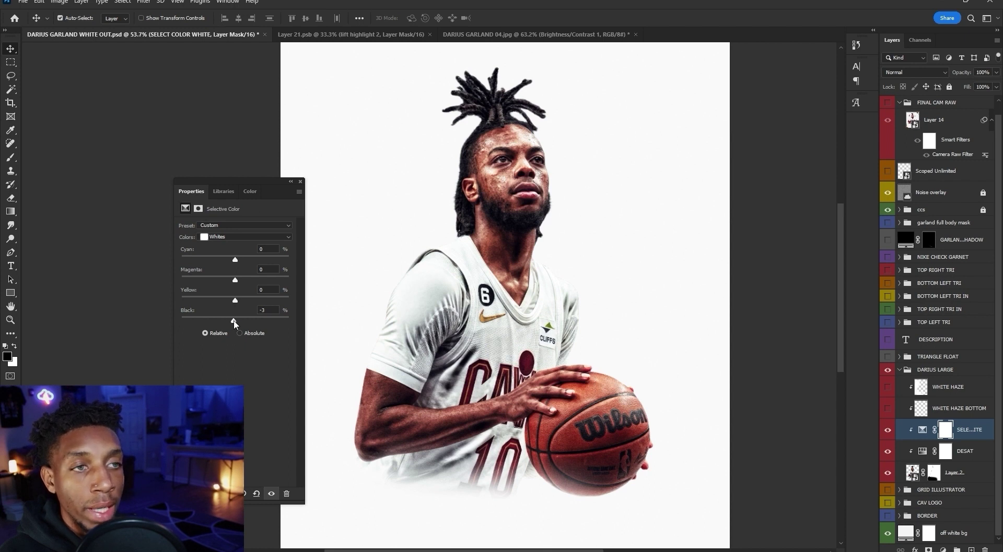
pyautogui.moveTo(200, 323)
pyautogui.mouseDown()
pyautogui.moveTo(182, 324)
pyautogui.moveTo(193, 326)
pyautogui.mouseUp()
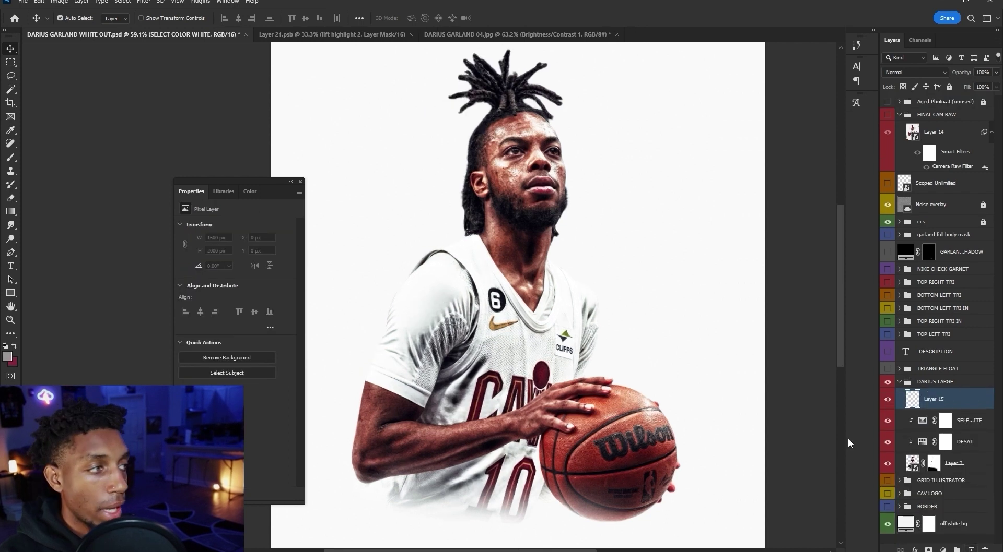
# - Paint a white haze along the player's shoulder, sleeve and upper arm on Layer 15 with a 440 px white brush
pyautogui.press('b')
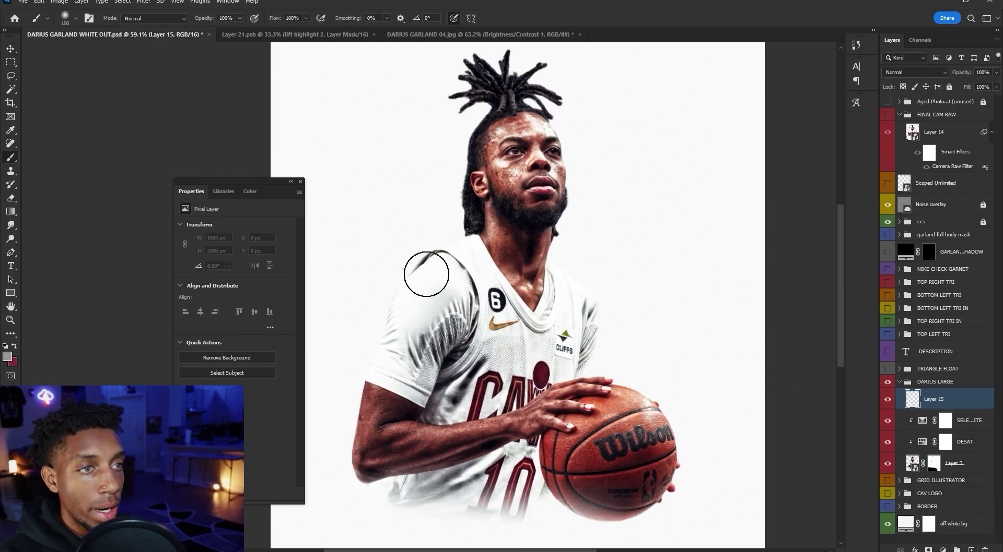
pyautogui.click(6, 347)
pyautogui.press('x')
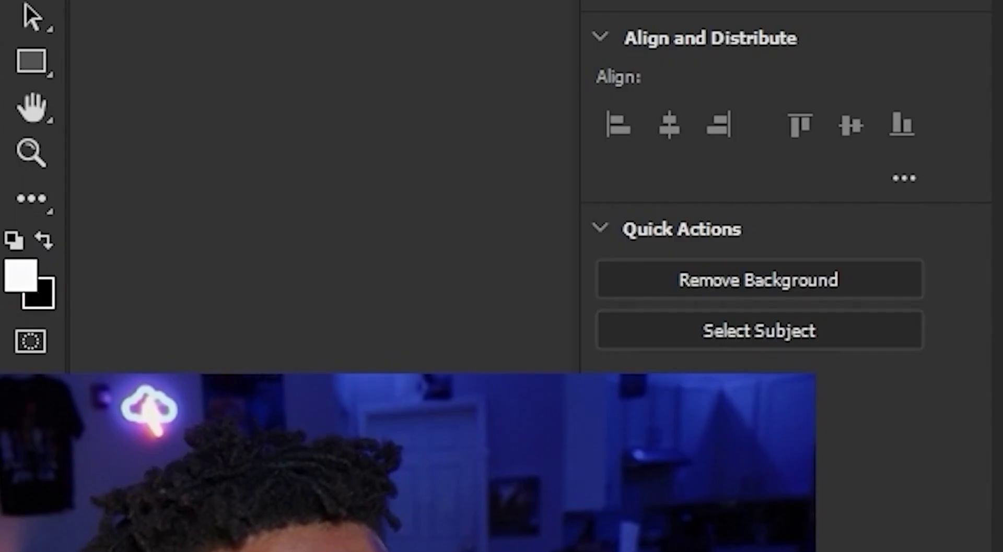
pyautogui.keyDown('alt'); pyautogui.click(369, 217); pyautogui.keyUp('alt')
pyautogui.moveTo(363, 218)
pyautogui.mouseDown()
pyautogui.moveTo(402, 89)
pyautogui.moveTo(396, 97)
pyautogui.mouseUp()
pyautogui.moveTo(377, 158)
pyautogui.mouseDown()
pyautogui.moveTo(399, 157)
pyautogui.moveTo(392, 162)
pyautogui.mouseUp()
pyautogui.moveTo(351, 239); pyautogui.dragTo(380, 416)
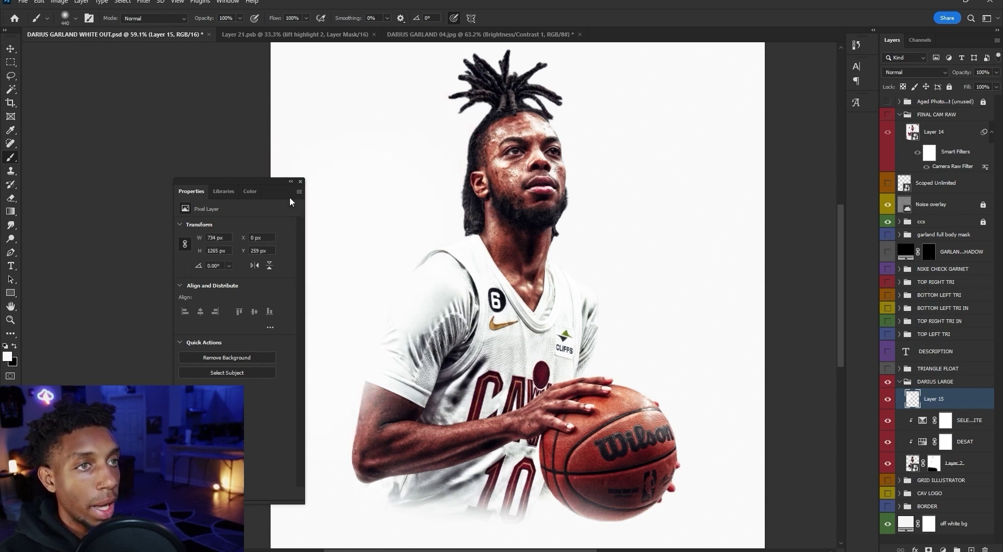
# - Set the brush flow to 25% and paint more soft white haze beside the player's head and shoulder on Layer 15
pyautogui.click(306, 18)
pyautogui.moveTo(286, 31); pyautogui.dragTo(270, 31)
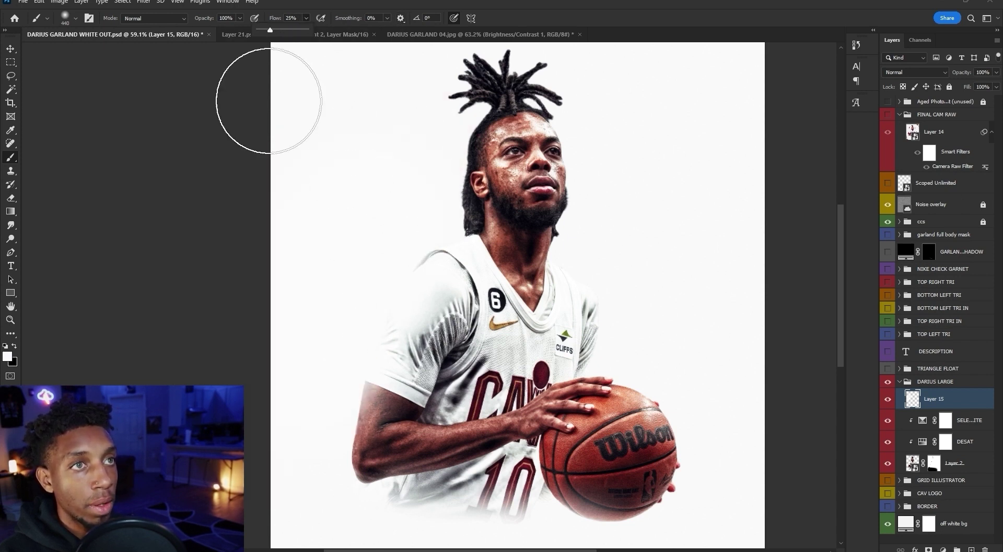
pyautogui.scroll(-1, 313, 313)
pyautogui.moveTo(407, 168); pyautogui.dragTo(414, 168)
pyautogui.moveTo(443, 155); pyautogui.dragTo(418, 142)
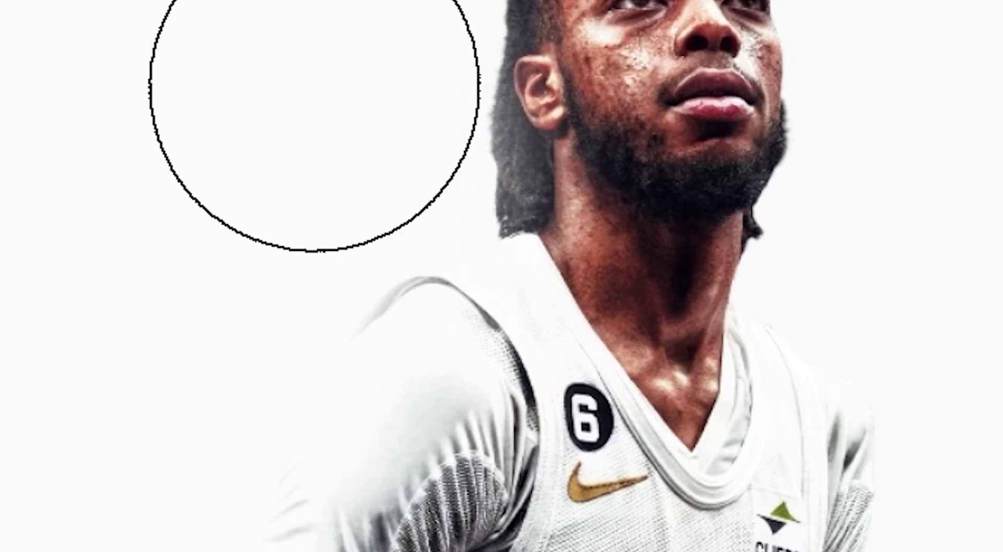
# - Add a layer mask to Layer 2 and fade out the jersey's bottom edge with a soft black brush
pyautogui.scroll(2, 413, 122)
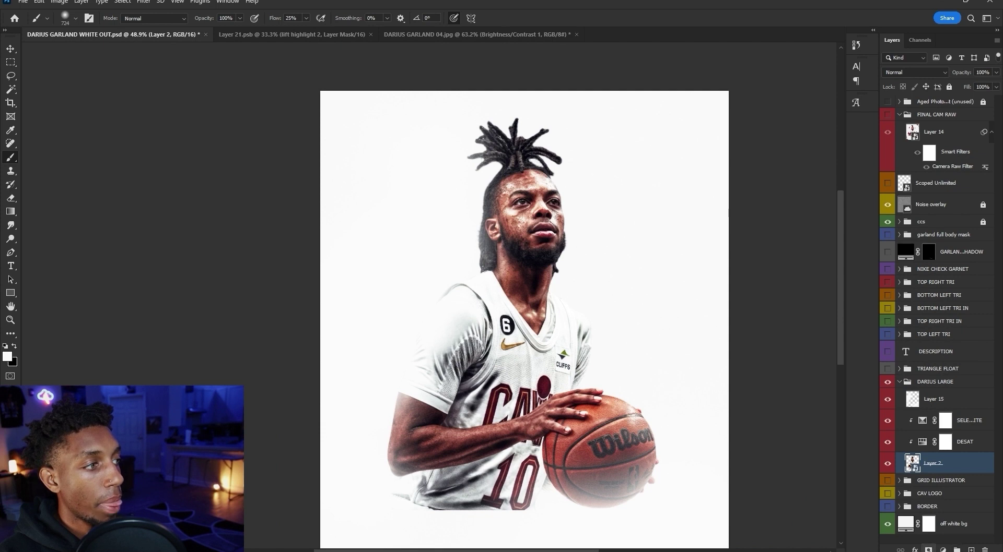
pyautogui.click(928, 550)
pyautogui.press('x')
pyautogui.scroll(2, 521, 400)
pyautogui.moveTo(839, 291); pyautogui.dragTo(834, 357)
pyautogui.moveTo(525, 362)
pyautogui.mouseDown()
pyautogui.moveTo(343, 374)
pyautogui.moveTo(449, 385)
pyautogui.mouseUp()
pyautogui.moveTo(495, 389); pyautogui.dragTo(476, 385)
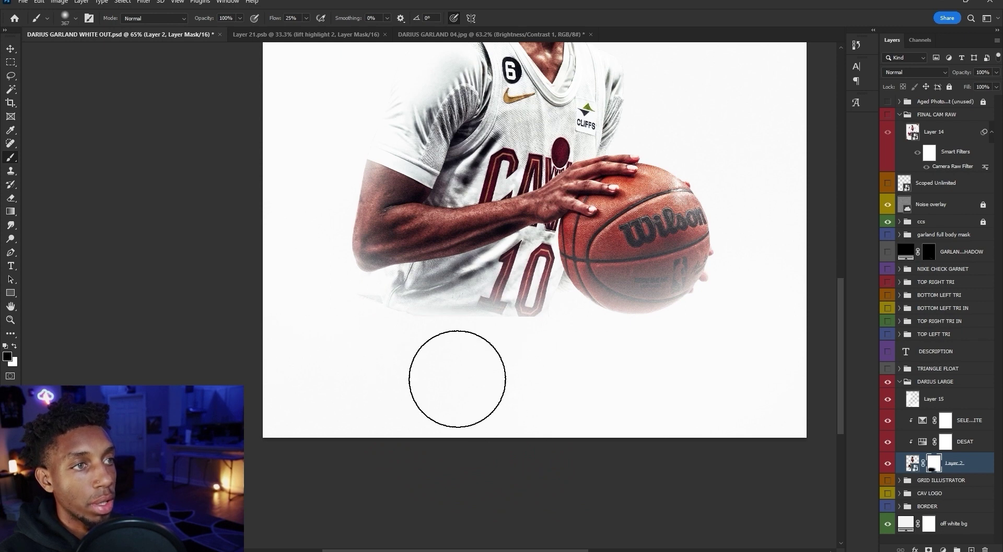
pyautogui.scroll(-3, 562, 342)
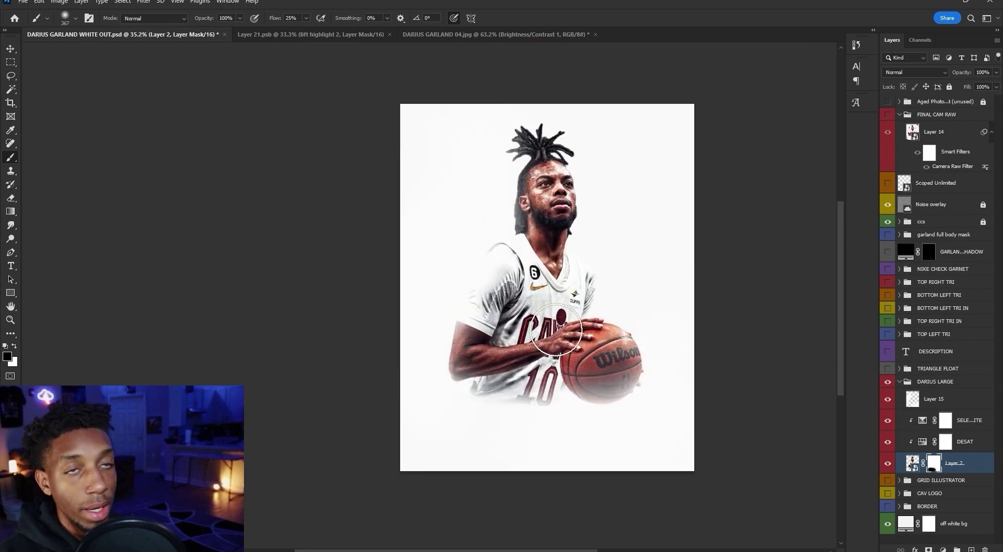
# - Show the BORDER group, expand it, and switch the visibility of its displace border and border og layers
pyautogui.press('x')
pyautogui.click(900, 382)
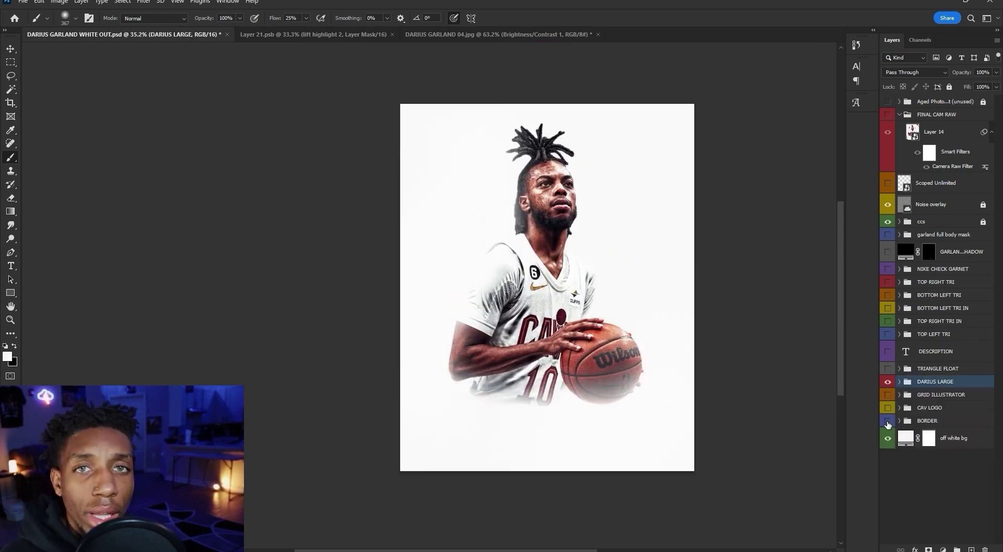
pyautogui.click(888, 422)
pyautogui.click(899, 421)
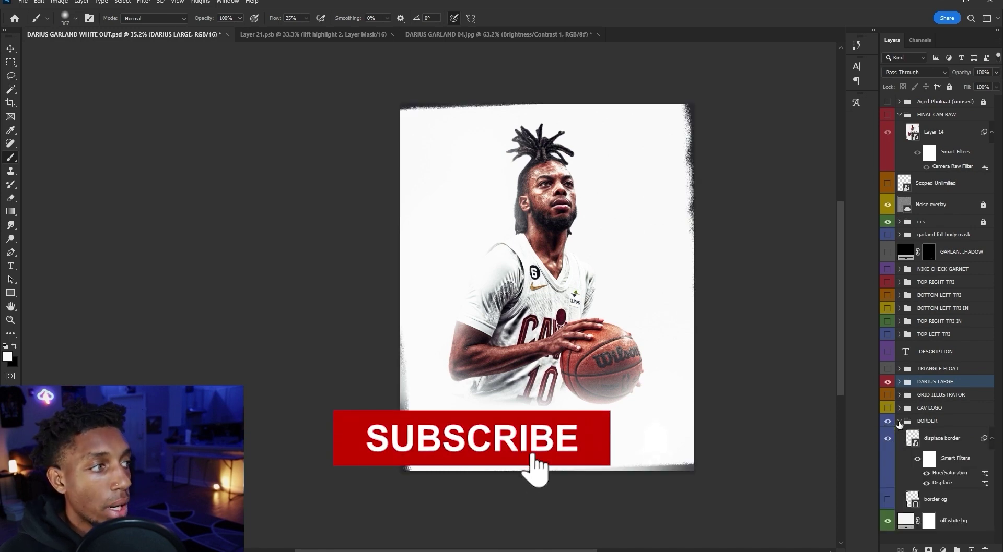
pyautogui.click(887, 439)
pyautogui.click(887, 500)
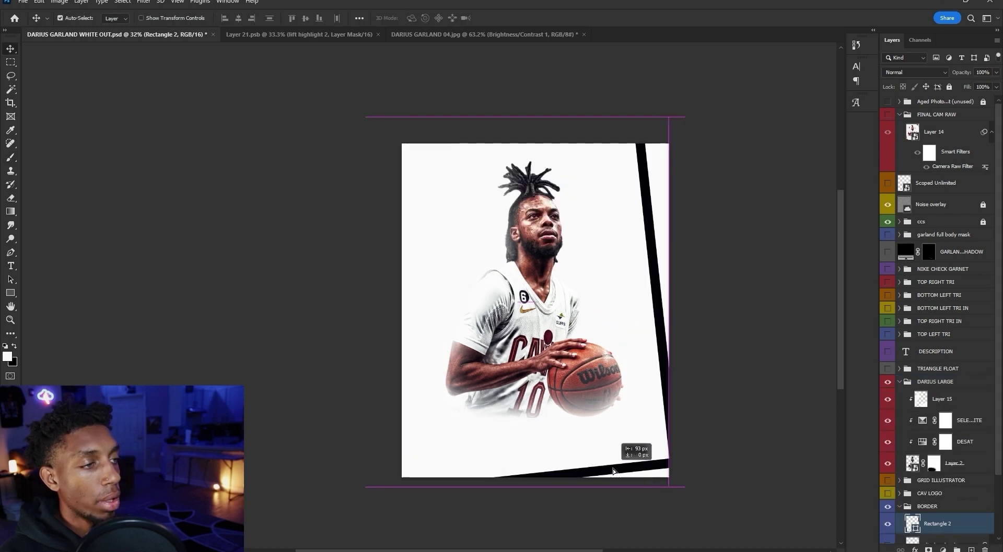
# - Shift the tilted black rectangle outline across the poster and thicken its stroke to about 108 px
pyautogui.moveTo(615, 473); pyautogui.dragTo(633, 473)
pyautogui.press('u')
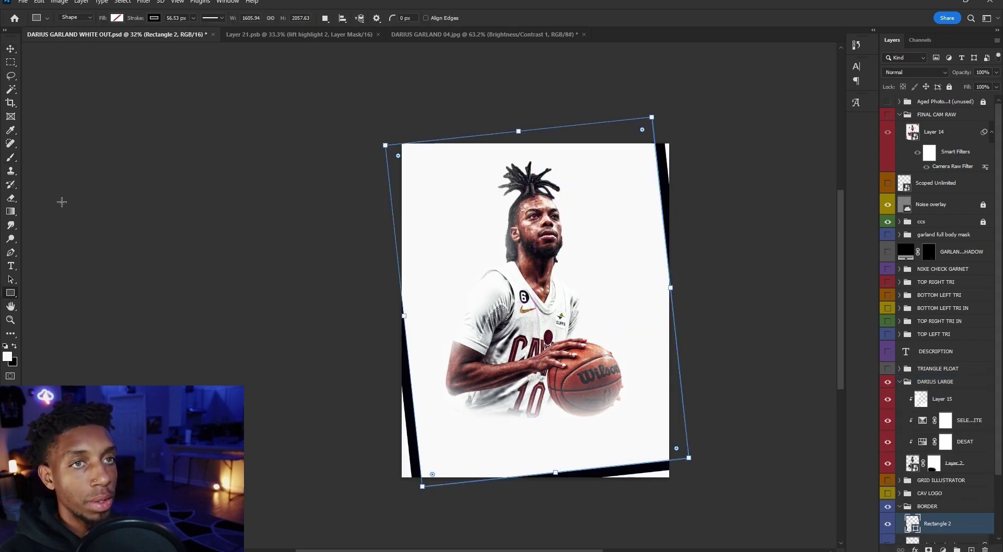
pyautogui.click(193, 19)
pyautogui.moveTo(195, 30); pyautogui.dragTo(203, 31)
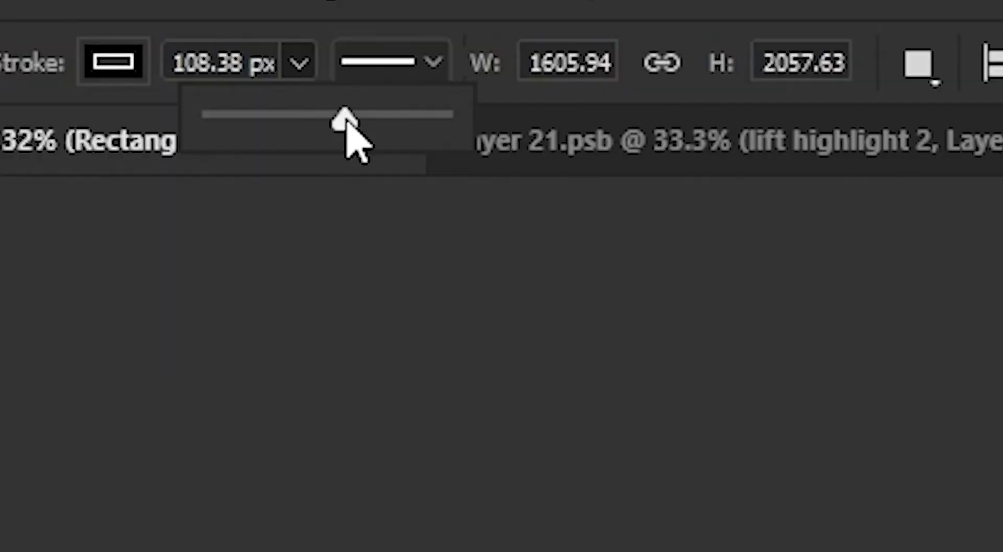
pyautogui.press('v')
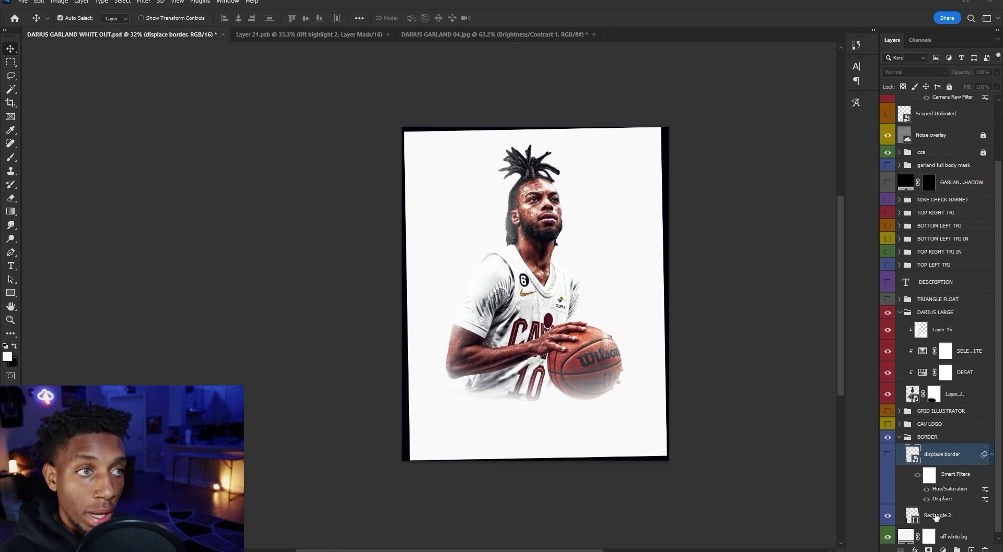
# - Displace the Rectangle 2 border as a smart object with the CalSoScoped 3 map at horizontal scale 25, and slightly adjust its Hue/Saturation lightness
pyautogui.click(937, 516)
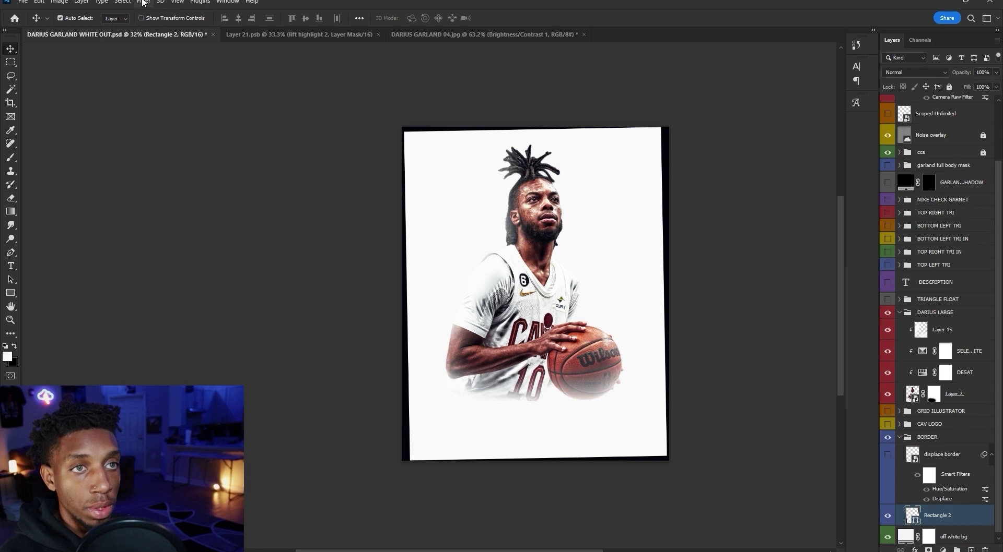
pyautogui.click(143, 3)
pyautogui.moveTo(157, 155)
pyautogui.click(308, 155)
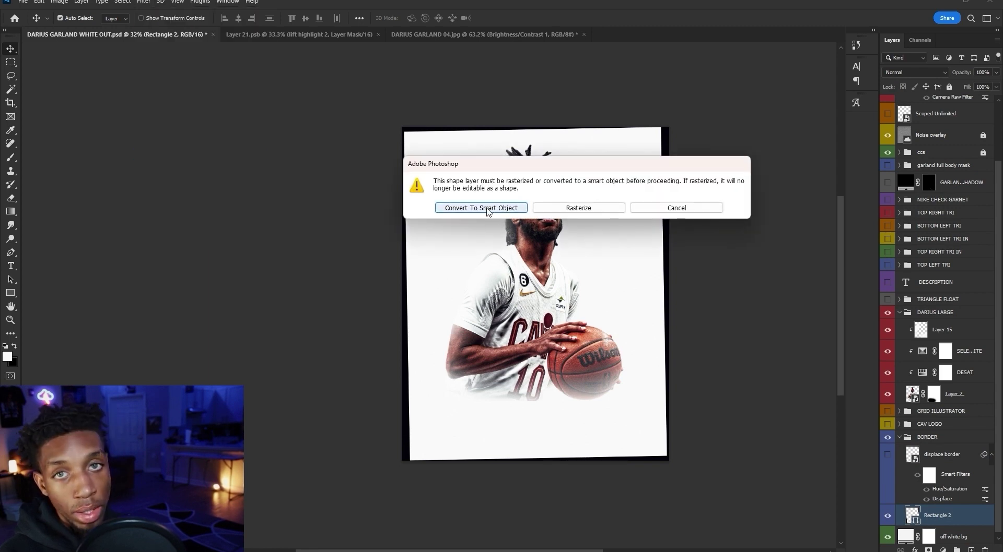
pyautogui.click(487, 208)
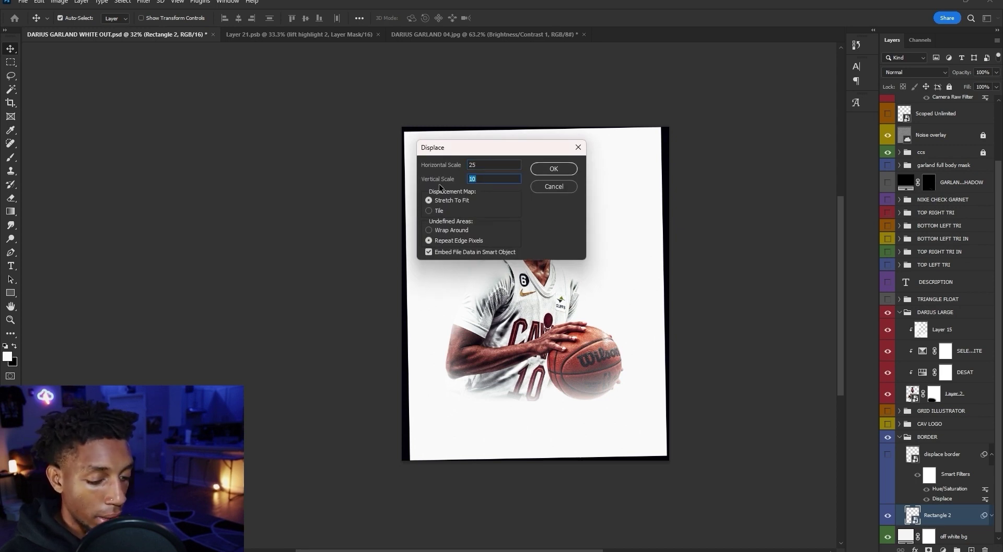
pyautogui.press('Return')
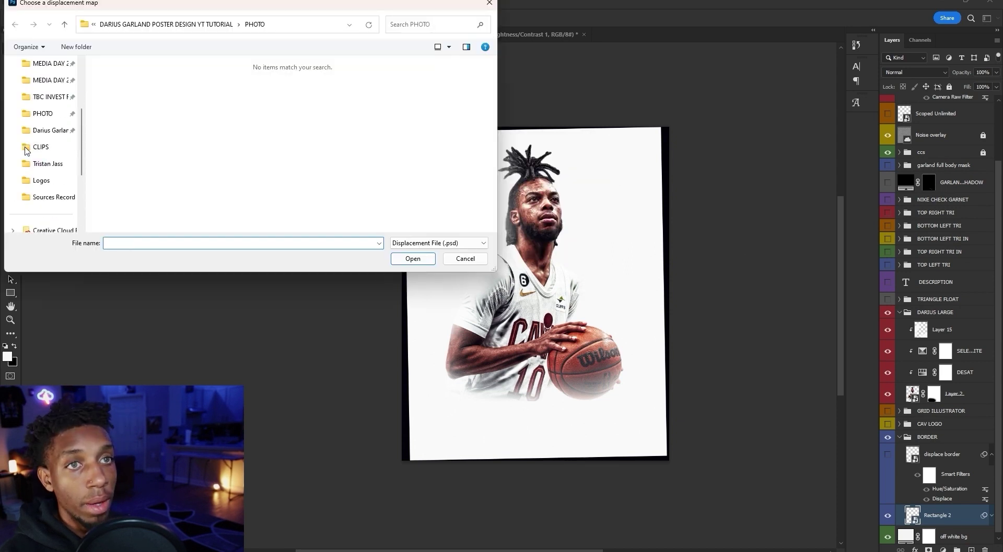
pyautogui.click(50, 164)
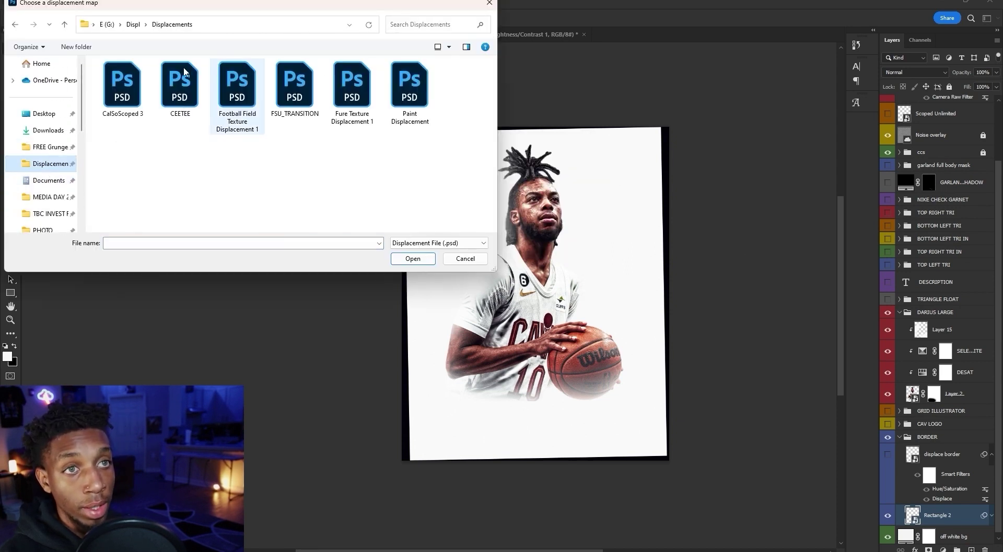
pyautogui.click(123, 86)
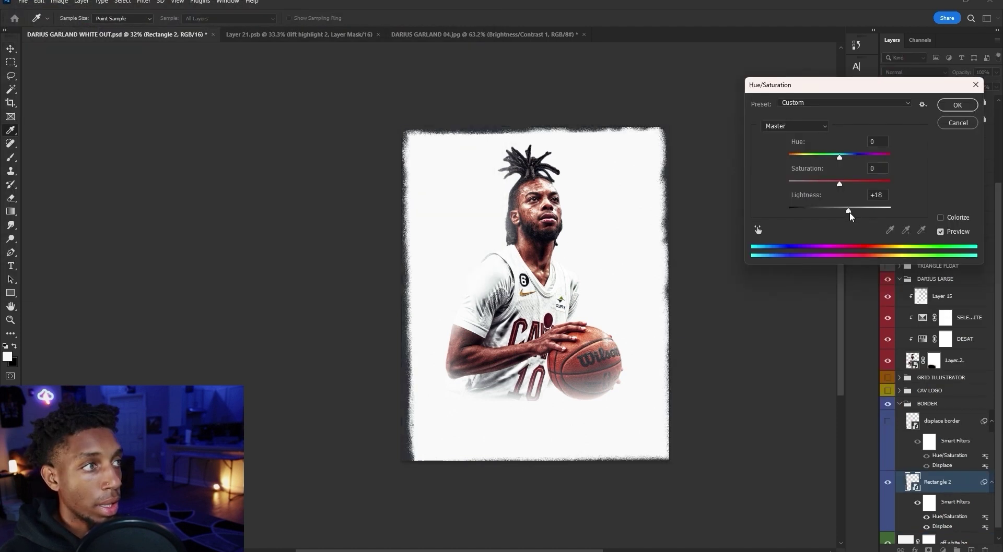
pyautogui.moveTo(849, 214); pyautogui.dragTo(847, 215)
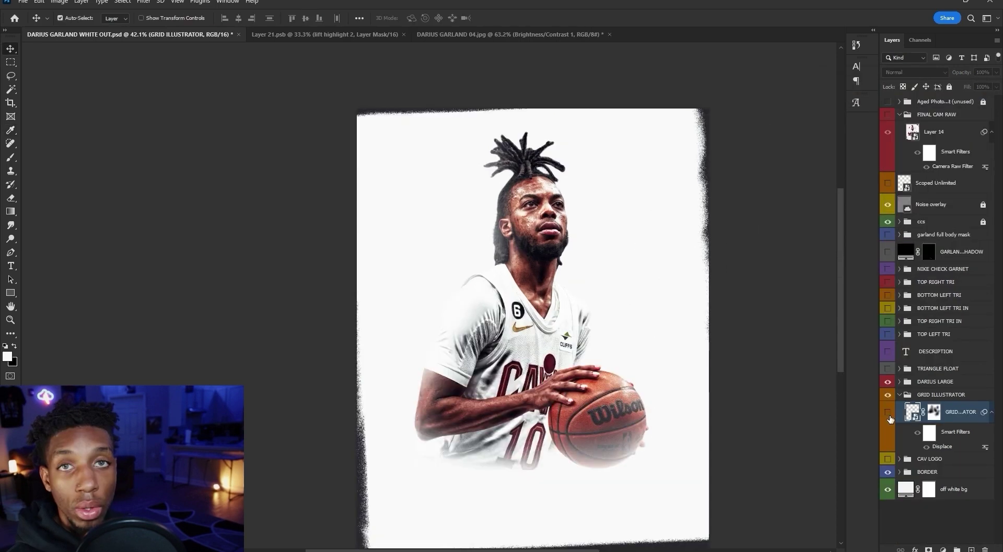
# - Compare the poster with the GRID ILLUSTRATOR layer off and on, and examine the grid lines behind the player
pyautogui.click(888, 417)
pyautogui.click(889, 417)
pyautogui.click(889, 417)
pyautogui.click(888, 417)
pyautogui.click(889, 417)
pyautogui.scroll(3, 606, 230)
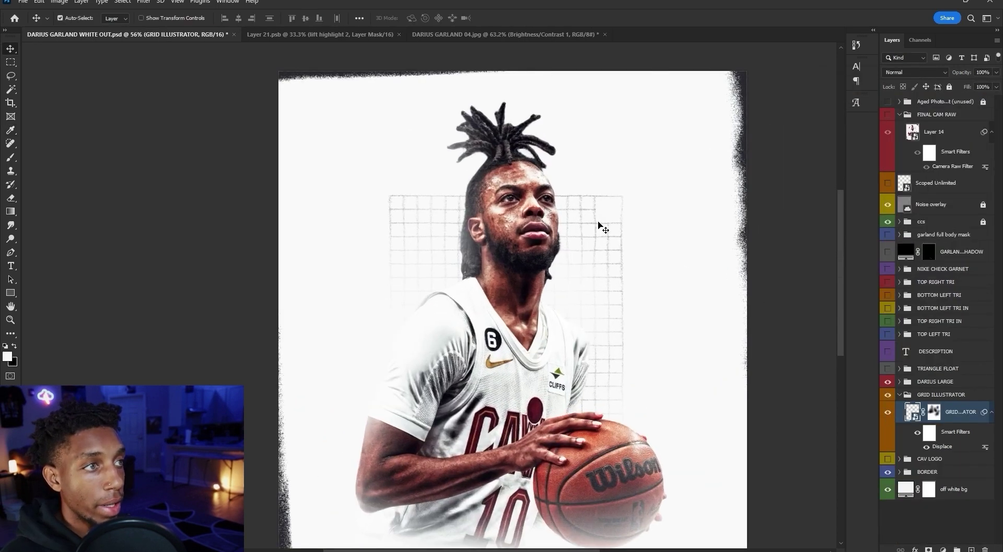
pyautogui.scroll(-1, 500, 168)
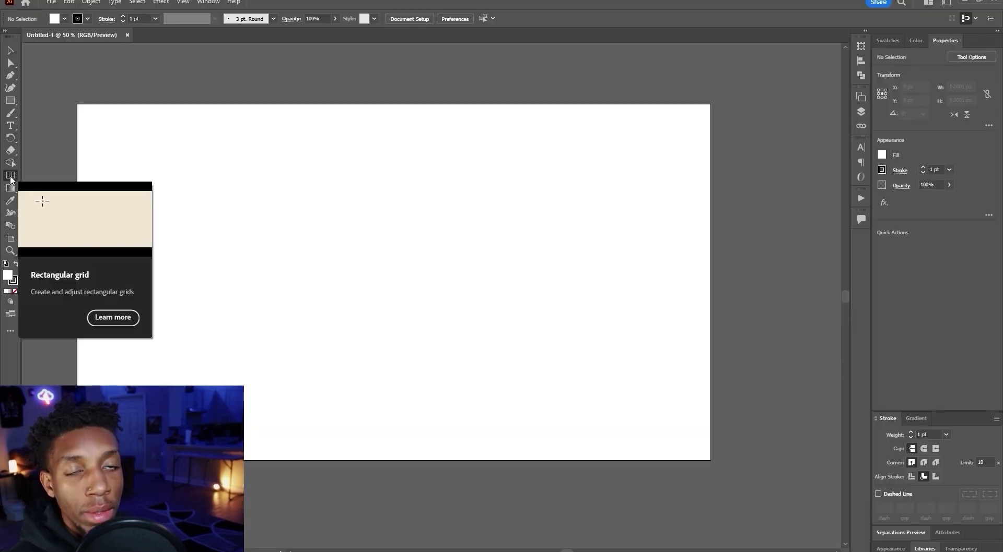
# - Switch to Illustrator and locate the Rectangular Grid tool in the full set of drawing tools
pyautogui.click(208, 3)
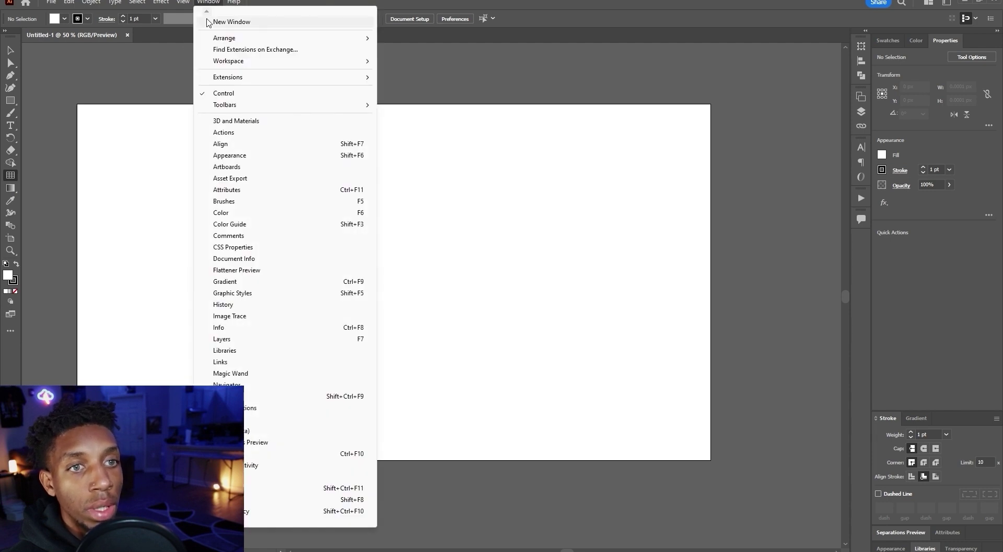
pyautogui.click(11, 337)
pyautogui.click(13, 331)
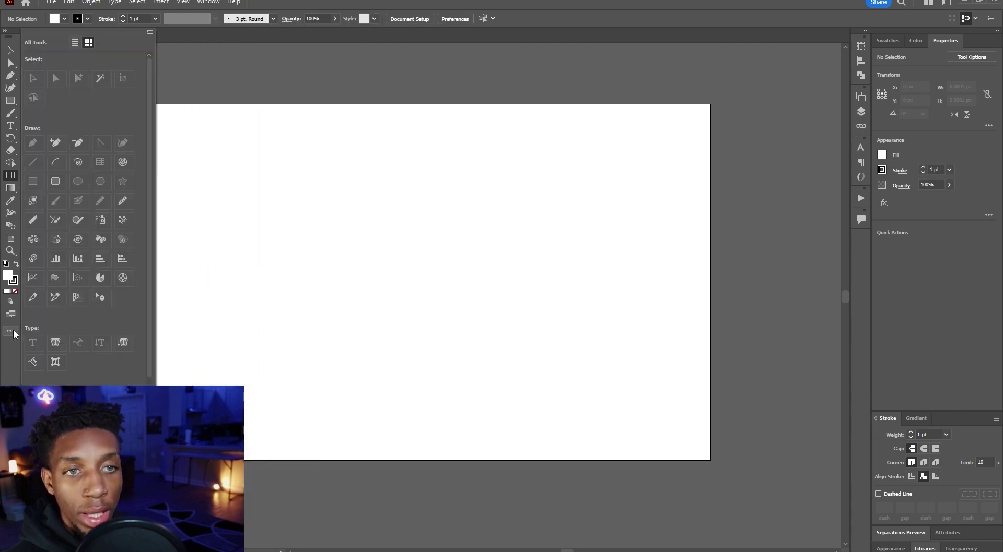
pyautogui.click(100, 162)
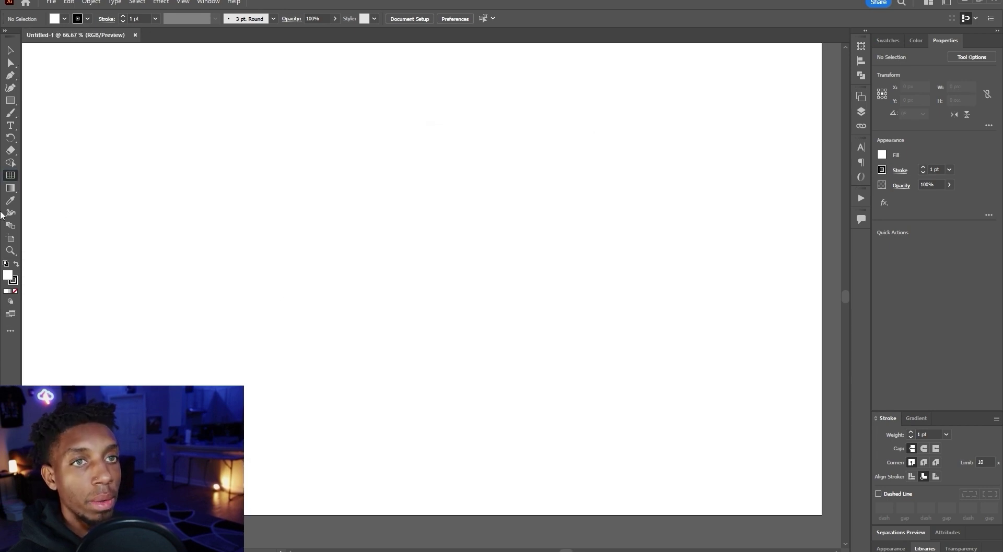
# - Set the rectangular grid's horizontal and vertical divider skew to 0% and draw a square grid about 508 px wide
pyautogui.click(152, 181)
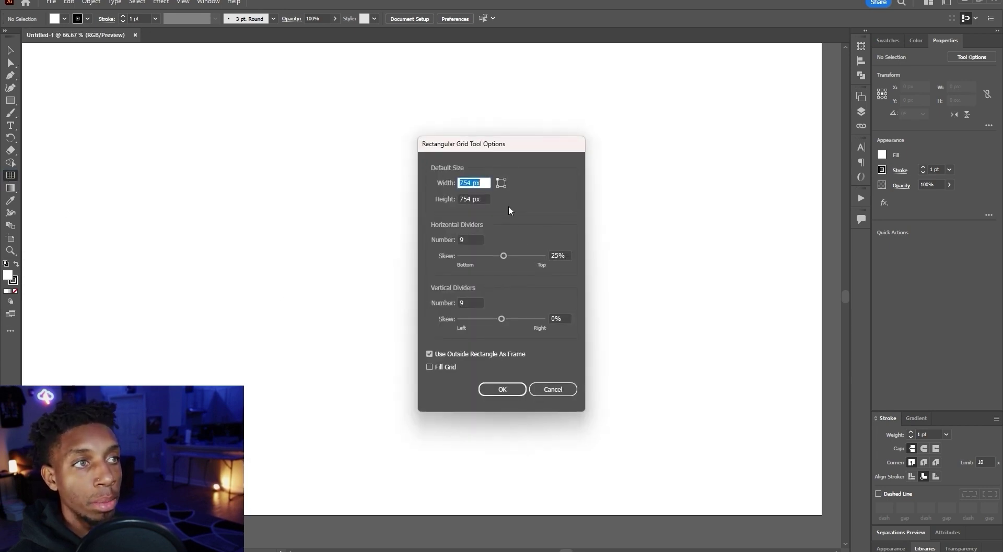
pyautogui.click(560, 254)
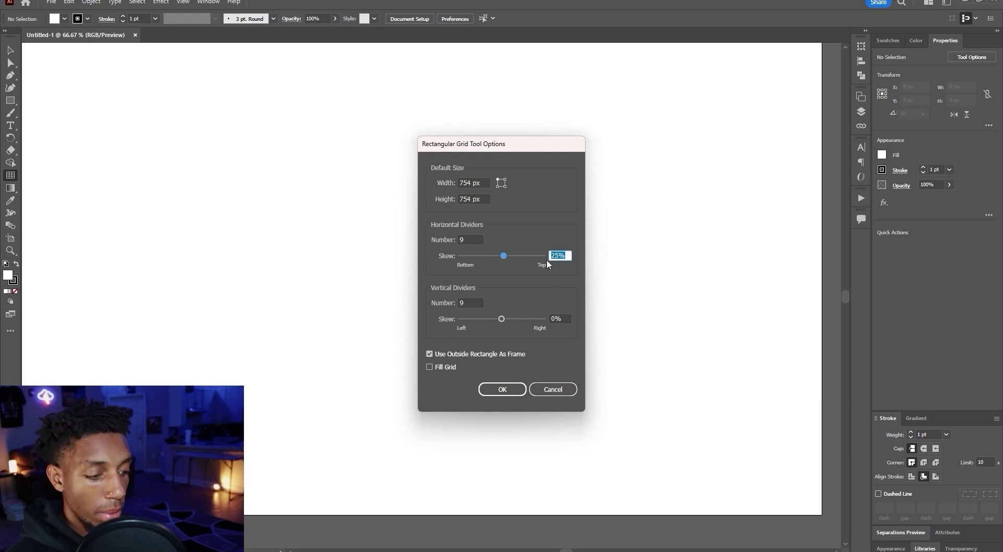
pyautogui.write('0')
pyautogui.click(565, 321)
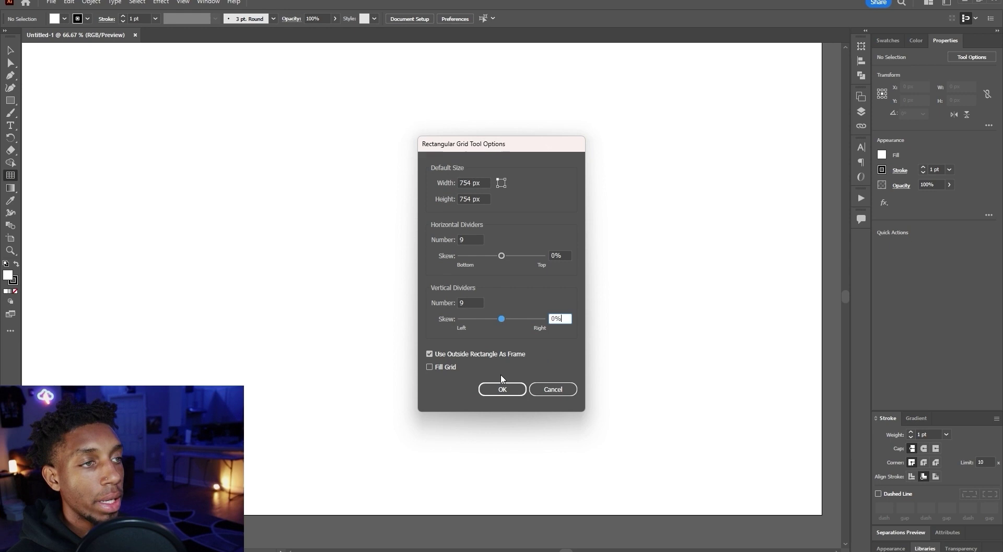
pyautogui.click(501, 389)
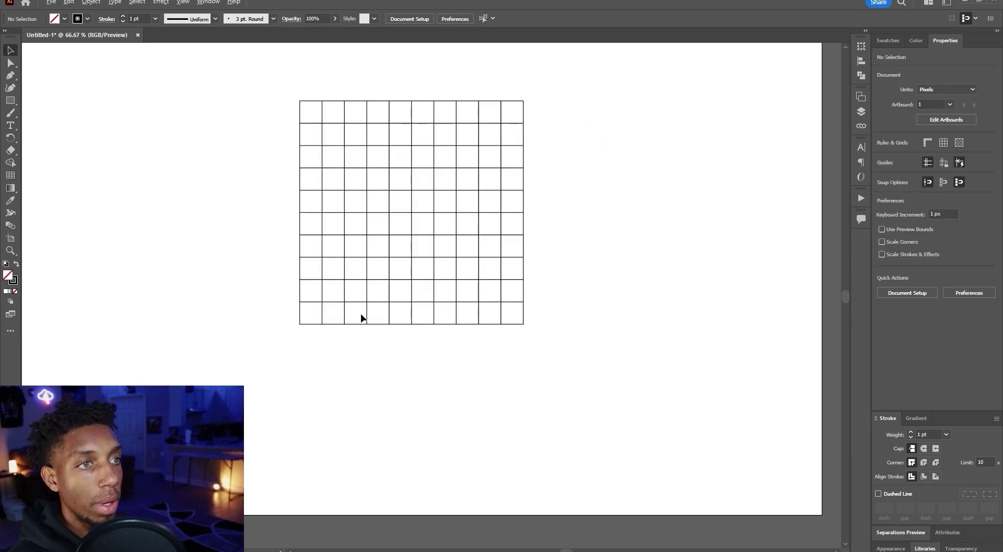
# - Duplicate the square grid directly below the original to form one tall grid about 1016 px high
pyautogui.click(368, 301)
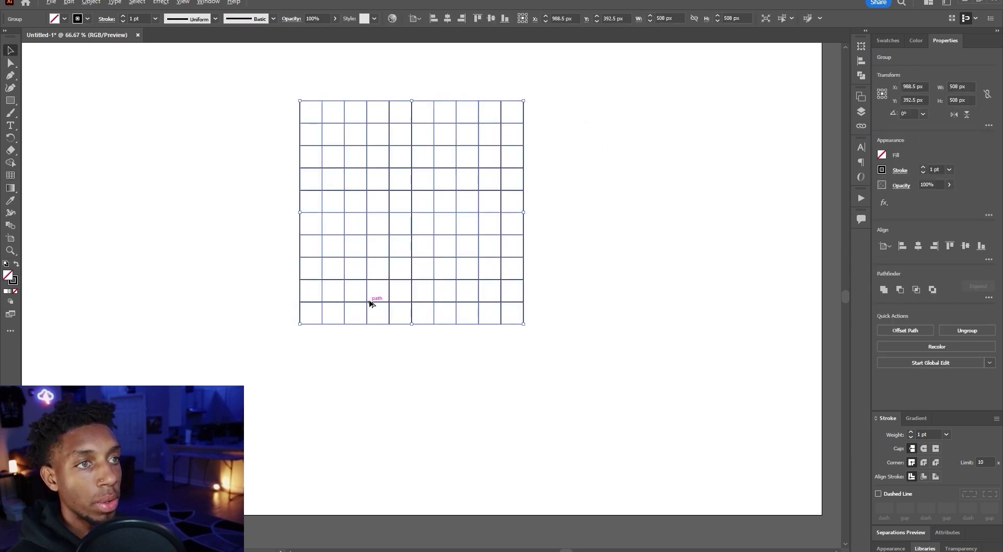
pyautogui.moveTo(368, 291); pyautogui.dragTo(362, 512)
pyautogui.click(582, 324)
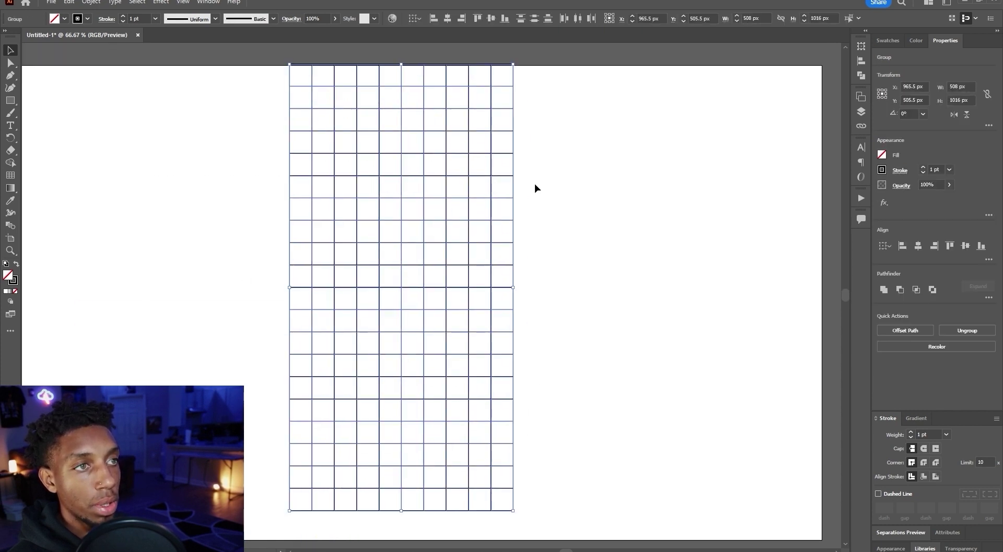
pyautogui.click(534, 185)
pyautogui.scroll(-1, 685, 523)
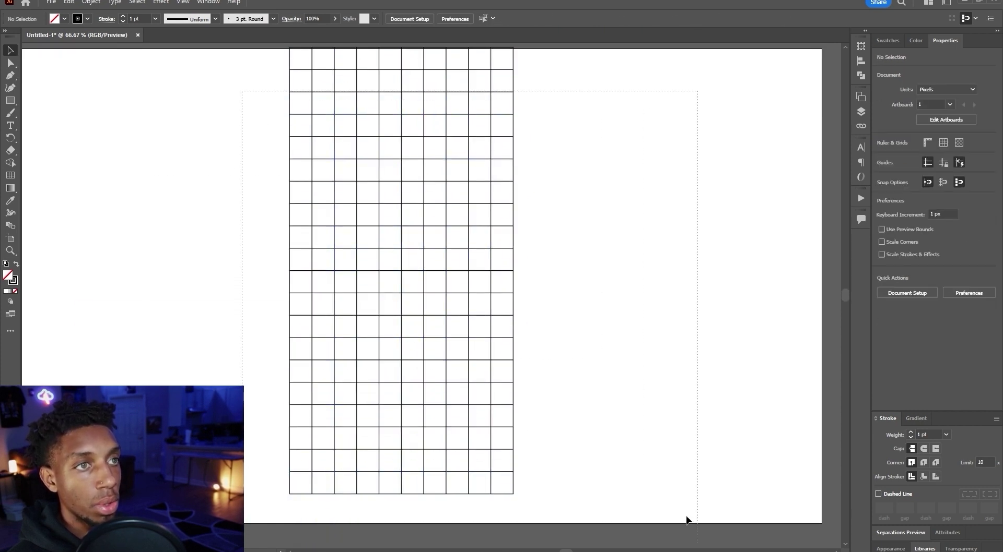
# - Try stroke weights of 0.5 pt and 0.25 pt on the stacked grids
pyautogui.click(358, 280)
pyautogui.click(155, 19)
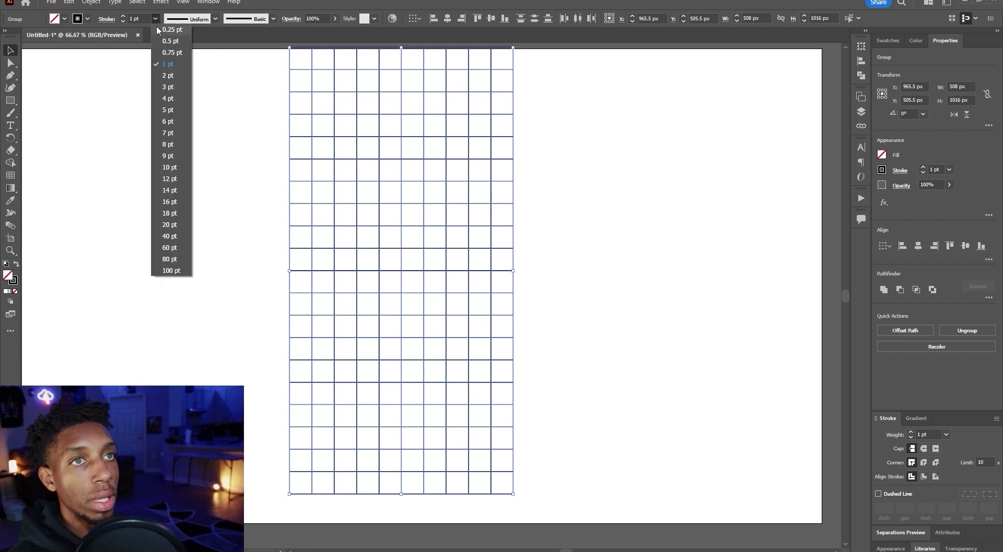
pyautogui.click(171, 46)
pyautogui.click(156, 19)
pyautogui.click(178, 29)
pyautogui.scroll(-1, 222, 214)
pyautogui.click(244, 200)
# - Expand the grid strokes into black fills, unite both grids into one compound path, and move the merged grid slightly
pyautogui.moveTo(188, 107)
pyautogui.mouseDown()
pyautogui.moveTo(355, 232)
pyautogui.moveTo(467, 359)
pyautogui.moveTo(551, 410)
pyautogui.mouseUp()
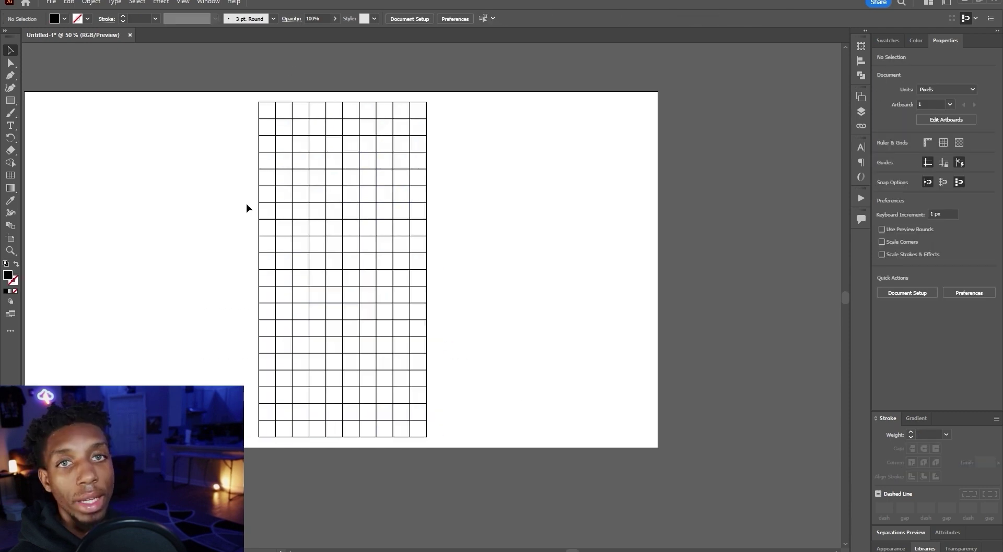
pyautogui.scroll(1, 247, 204)
pyautogui.scroll(-1, 247, 205)
pyautogui.moveTo(162, 78); pyautogui.dragTo(662, 413)
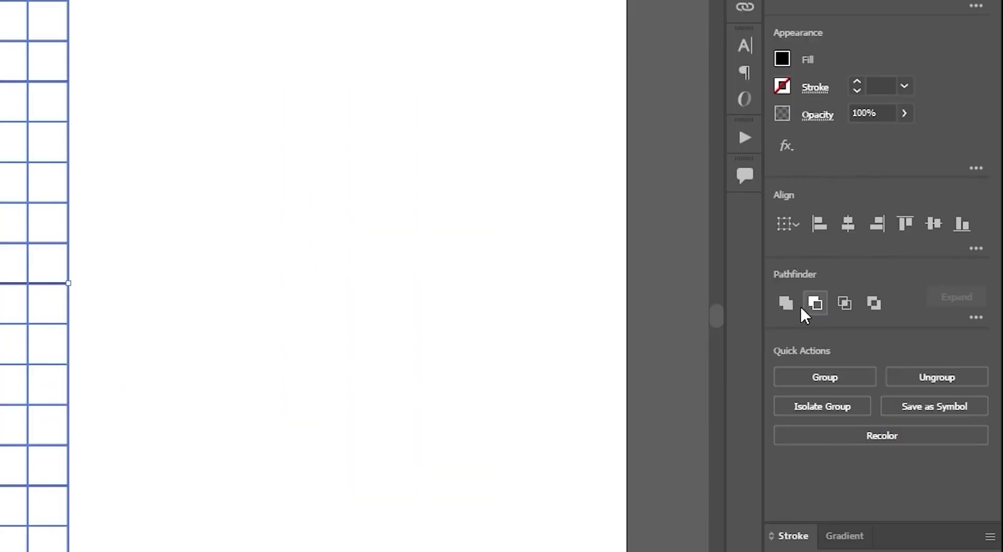
pyautogui.click(788, 308)
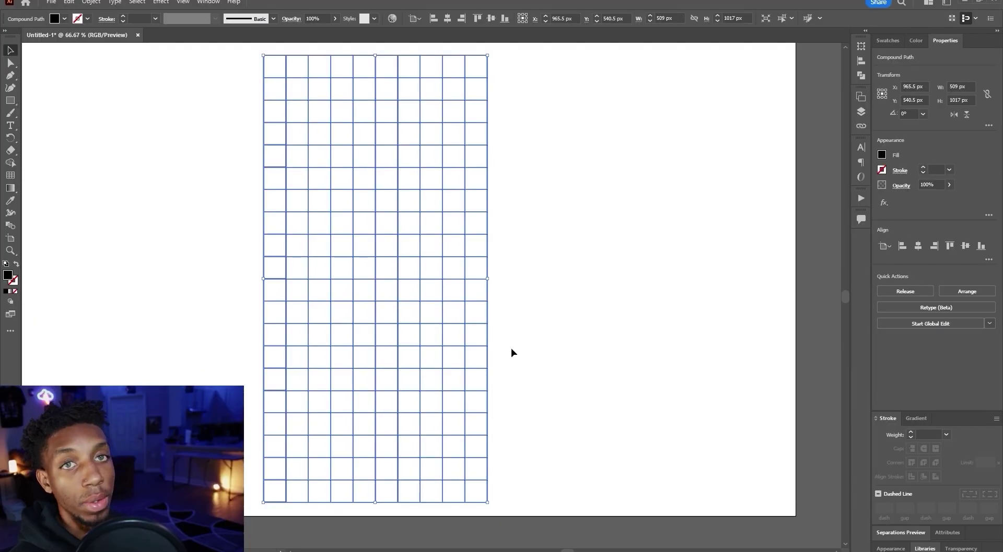
pyautogui.click(510, 349)
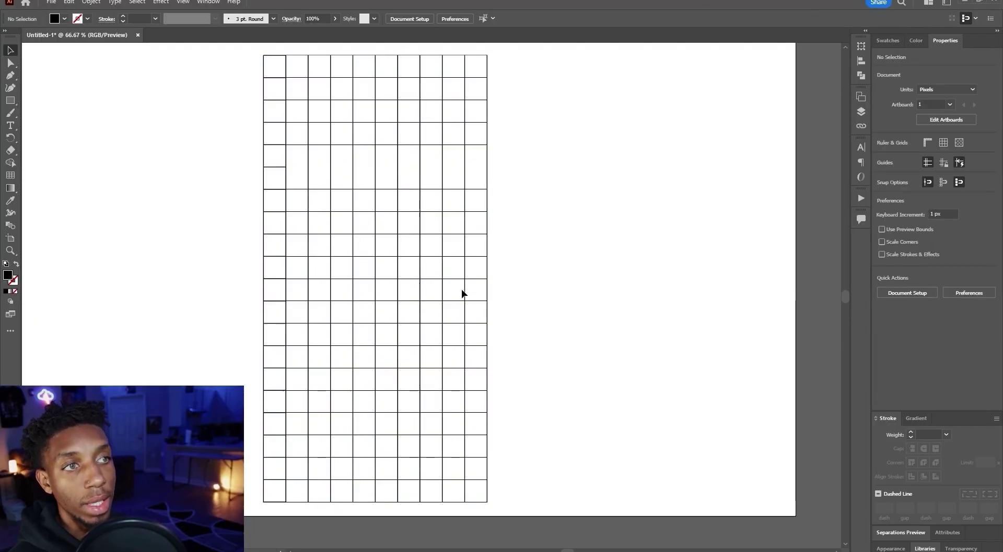
pyautogui.moveTo(442, 301); pyautogui.dragTo(497, 291)
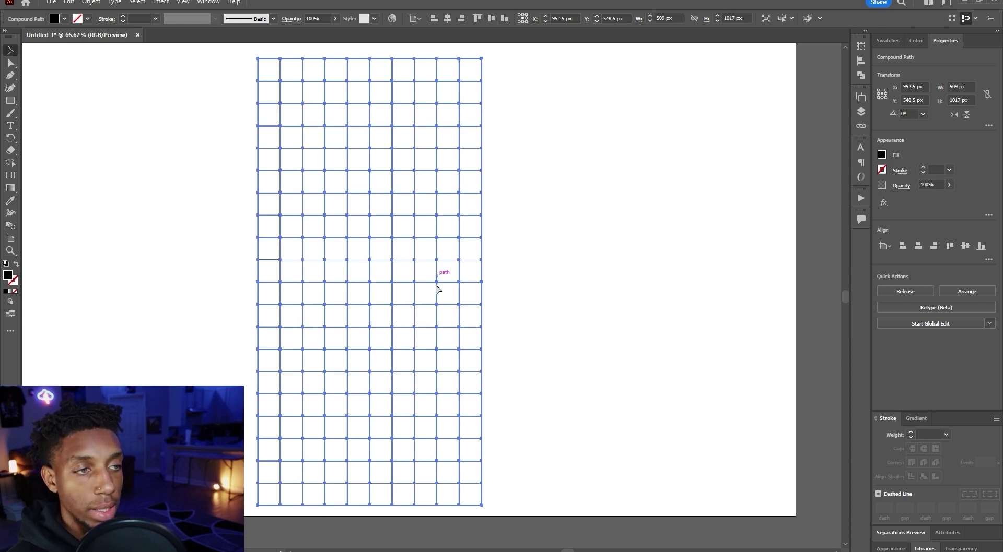
# - Switch to Photoshop, paste the merged grid into the GRID ILLUSTRATOR group as a smart object, and displace it with the CalSoScoped 3 map
pyautogui.click(455, 547)
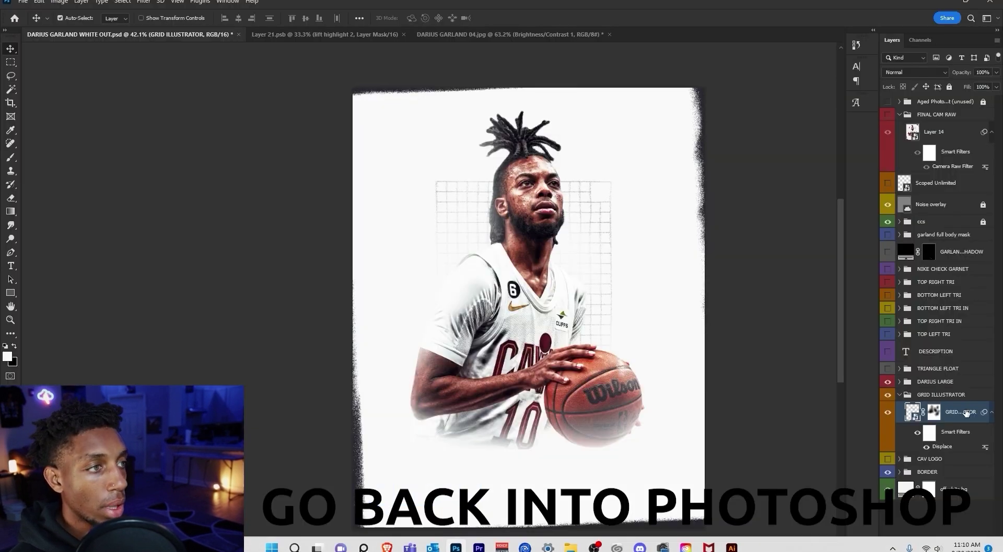
pyautogui.hotkey('ctrl', 'v')
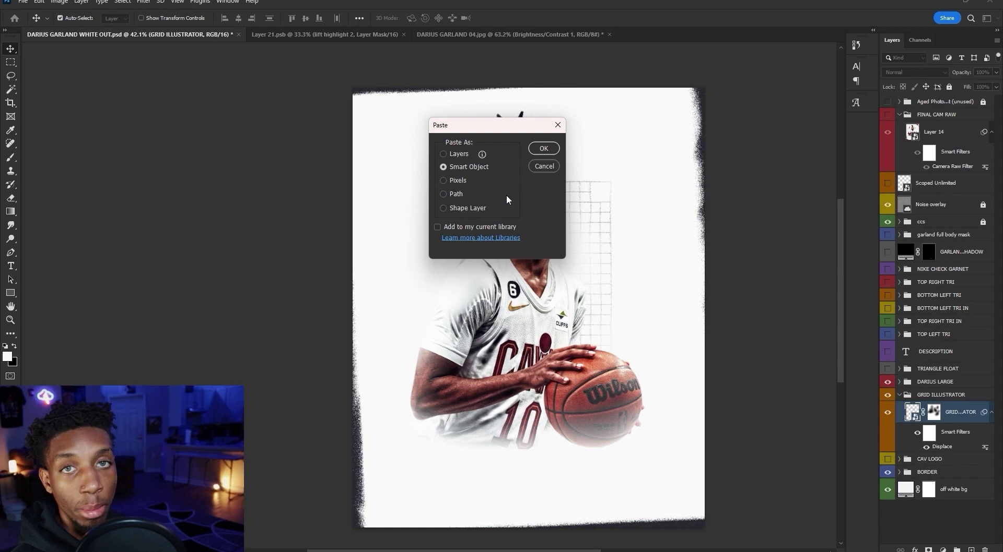
pyautogui.click(544, 150)
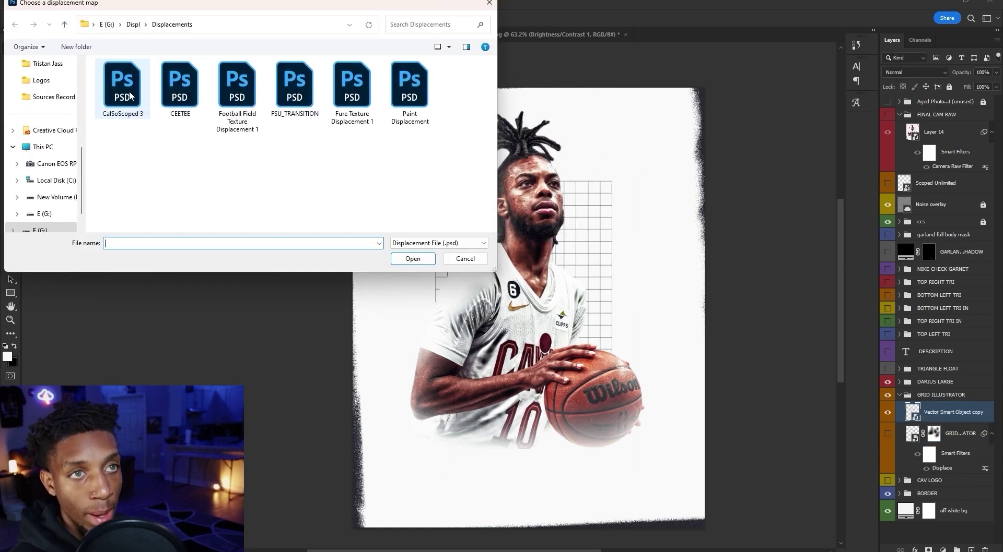
pyautogui.doubleClick(129, 92)
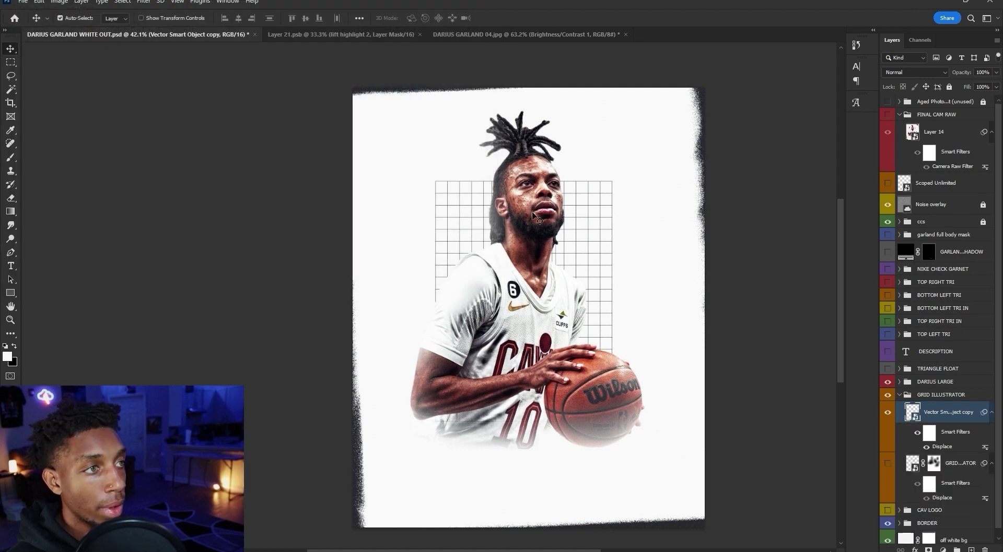
# - Mask the new grid copy and fade parts of it around the player's head with a black brush at 25% flow
pyautogui.scroll(5, 595, 223)
pyautogui.scroll(-2, 392, 265)
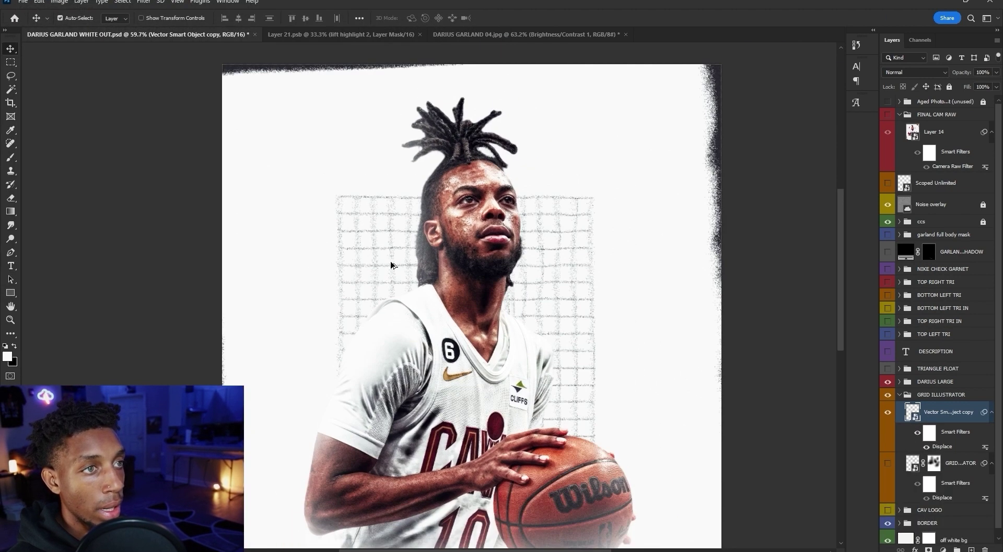
pyautogui.scroll(-1, 359, 204)
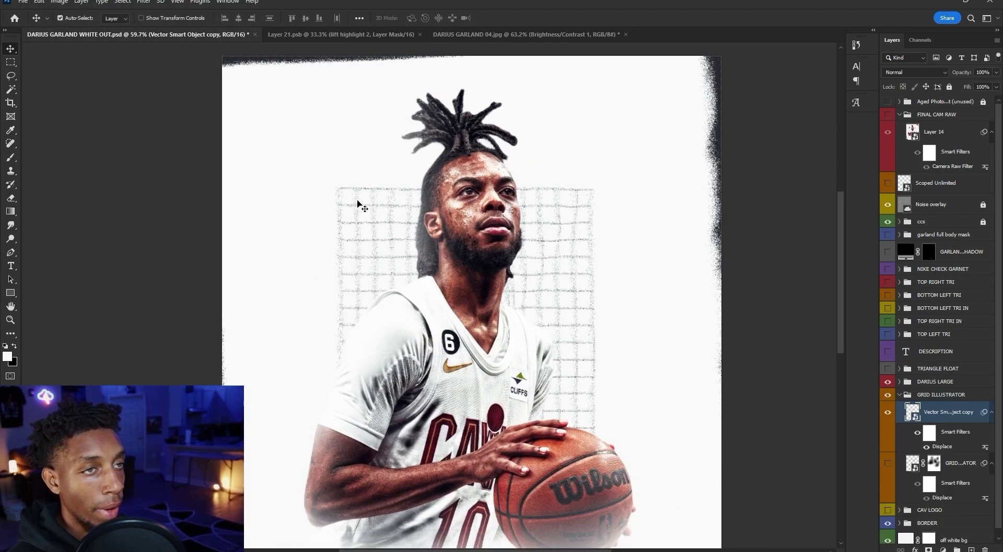
pyautogui.click(929, 549)
pyautogui.press('b')
pyautogui.press('x')
pyautogui.press(']')
pyautogui.press(']')
pyautogui.press(']')
pyautogui.moveTo(371, 230); pyautogui.dragTo(395, 194)
pyautogui.moveTo(396, 192); pyautogui.dragTo(365, 196)
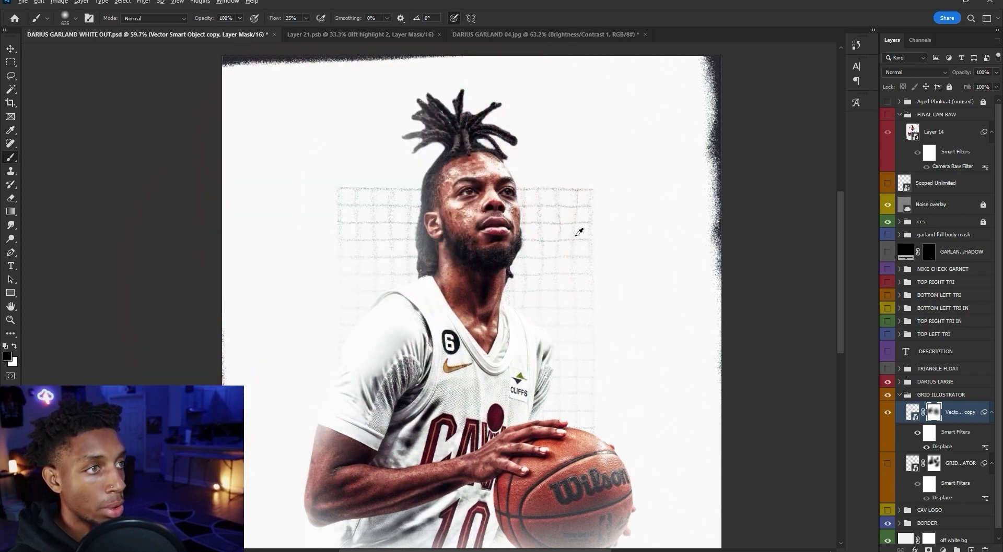
pyautogui.scroll(5, 576, 235)
pyautogui.moveTo(512, 227); pyautogui.dragTo(449, 227)
pyautogui.moveTo(578, 159)
pyautogui.mouseDown()
pyautogui.moveTo(614, 168)
pyautogui.moveTo(610, 184)
pyautogui.mouseUp()
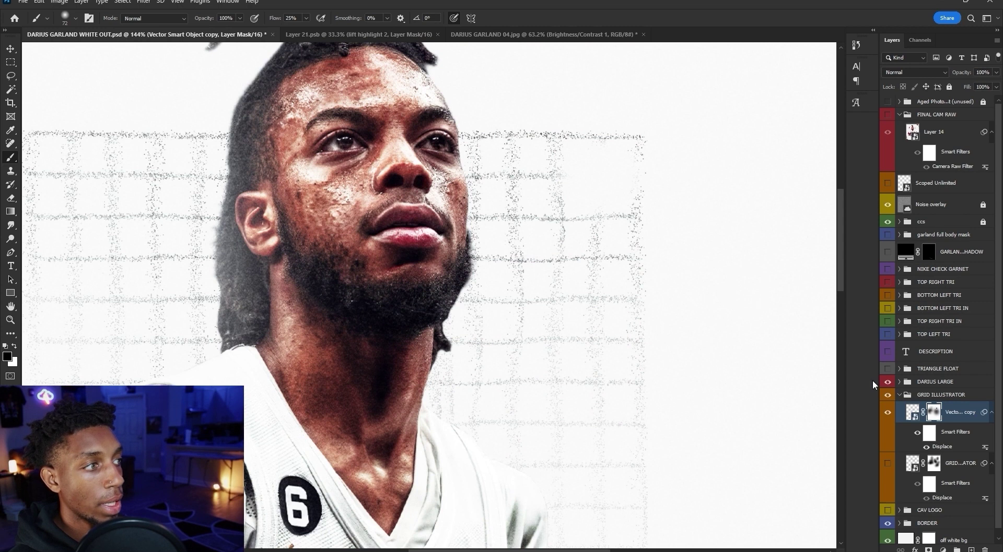
# - Show the original masked grid and the CAV LOGO group, and delete the new grid copy
pyautogui.click(887, 412)
pyautogui.click(887, 464)
pyautogui.click(887, 505)
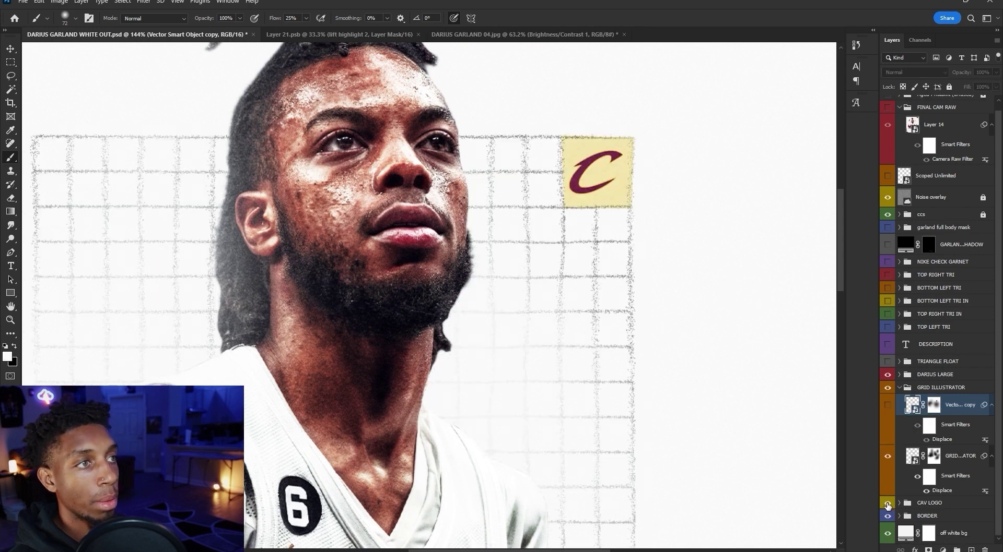
pyautogui.scroll(-4, 540, 172)
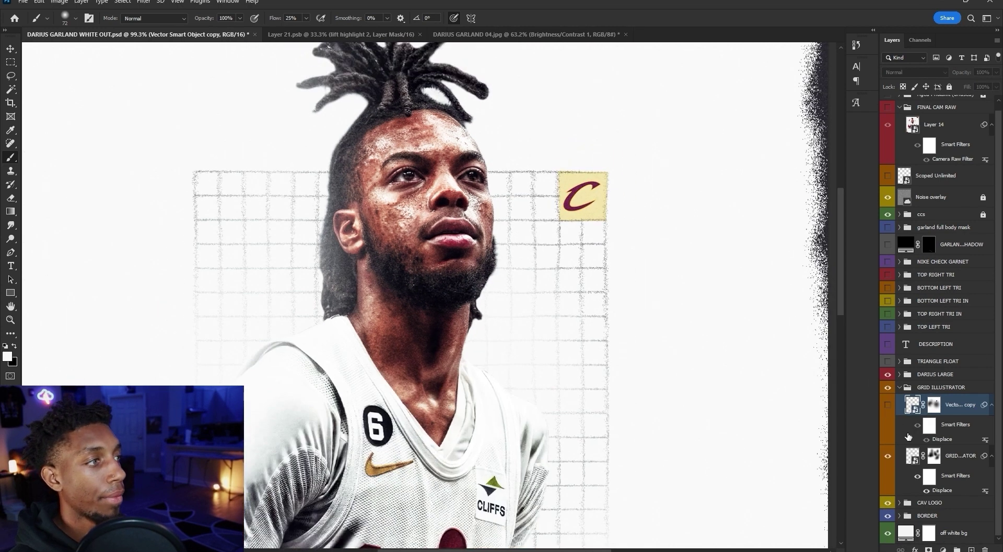
pyautogui.press('Delete')
# - Hide the bg color layer and draw a slate-filled rectangle about 100 by 94 px behind the Cavs logo
pyautogui.scroll(8, 578, 157)
pyautogui.press('v')
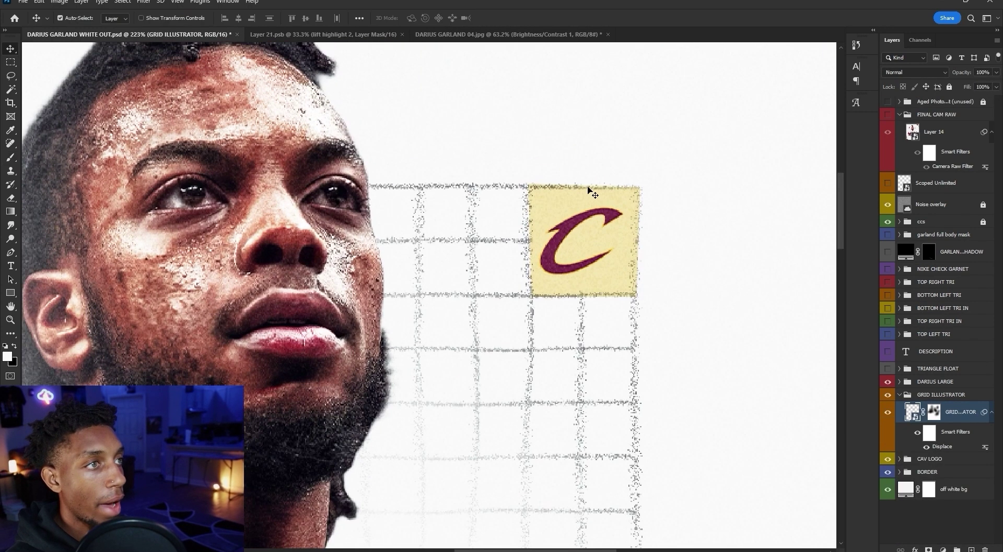
pyautogui.click(580, 197)
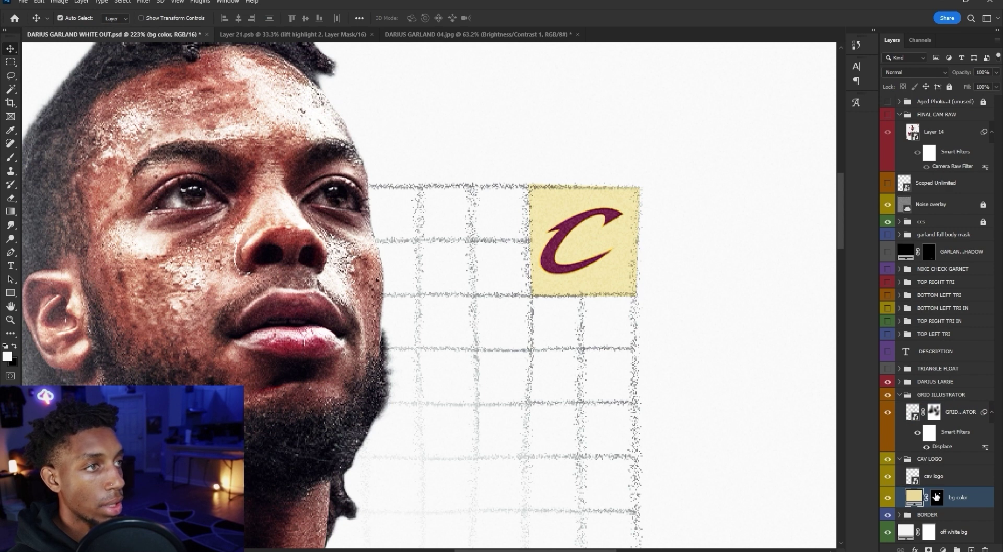
pyautogui.click(887, 497)
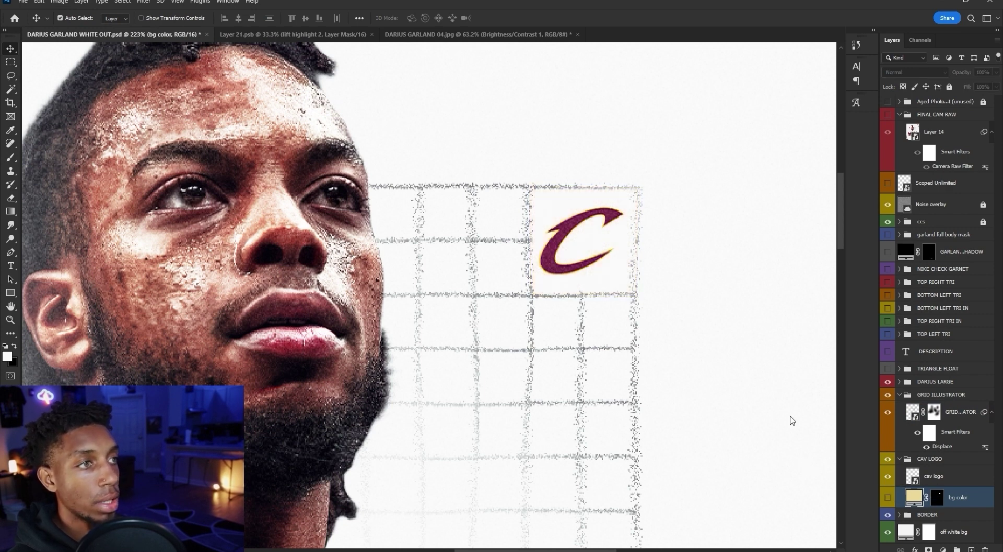
pyautogui.click(10, 294)
pyautogui.click(117, 19)
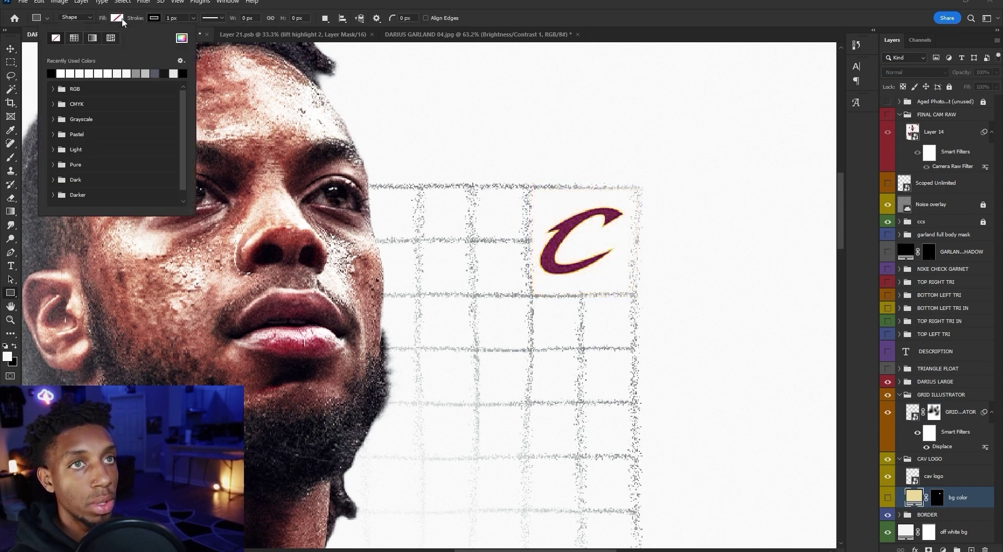
pyautogui.click(154, 73)
pyautogui.moveTo(521, 184); pyautogui.dragTo(636, 294)
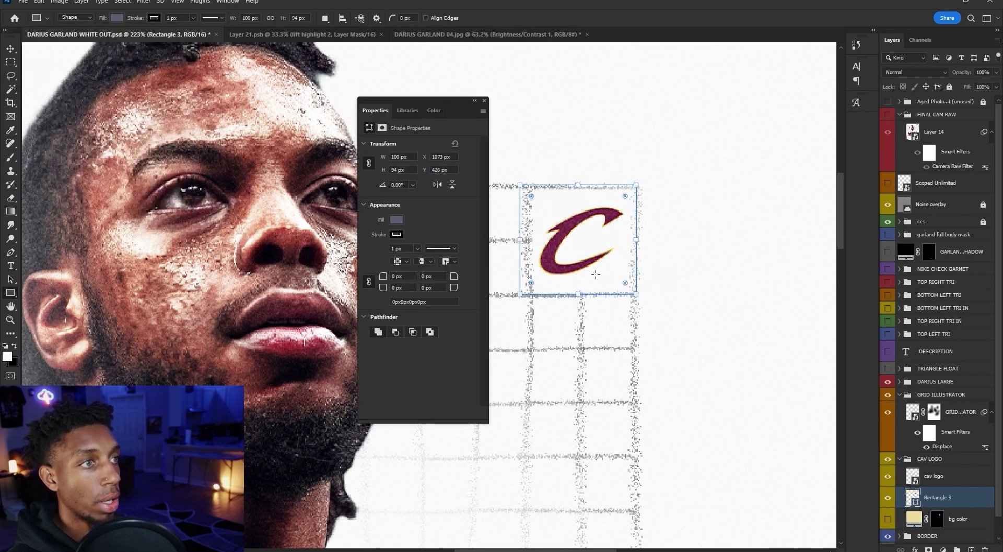
# - Show the TRIANGLE FLOAT group and all the corner triangle groups from TOP LEFT TRI through TOP RIGHT TRI
pyautogui.click(887, 368)
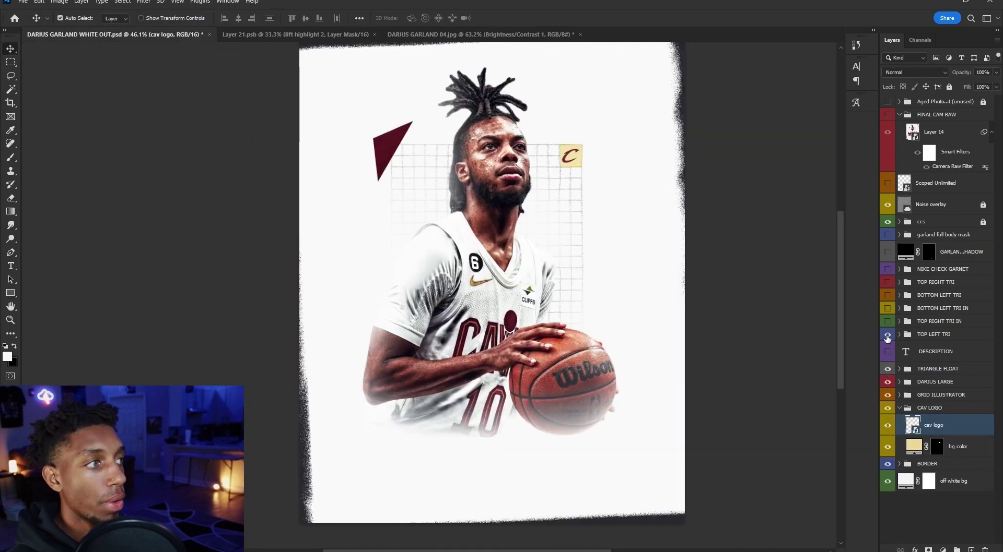
pyautogui.moveTo(887, 338); pyautogui.dragTo(889, 279)
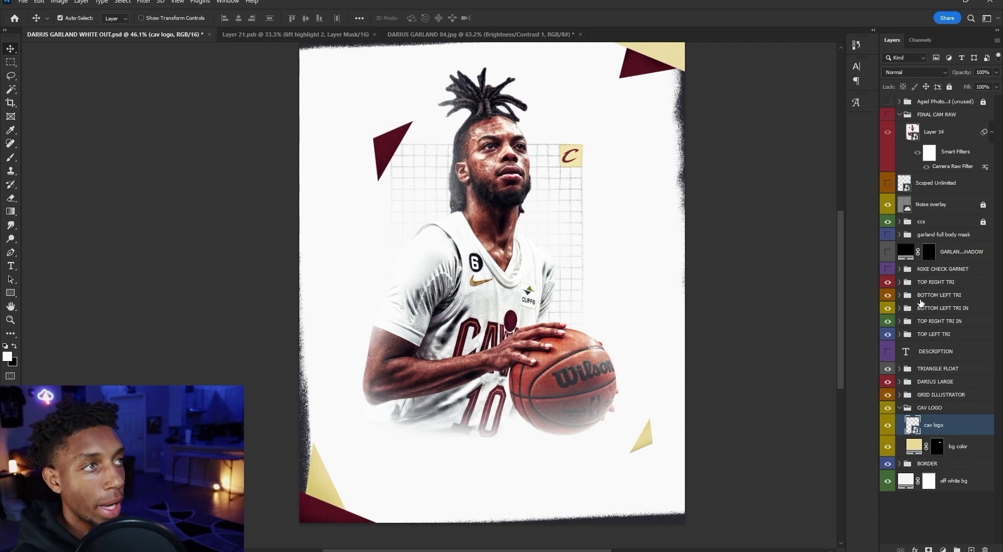
# - Draw a slate triangle about 273 by 236 px beside the player's head with the Triangle tool
pyautogui.rightClick(10, 293)
pyautogui.click(61, 314)
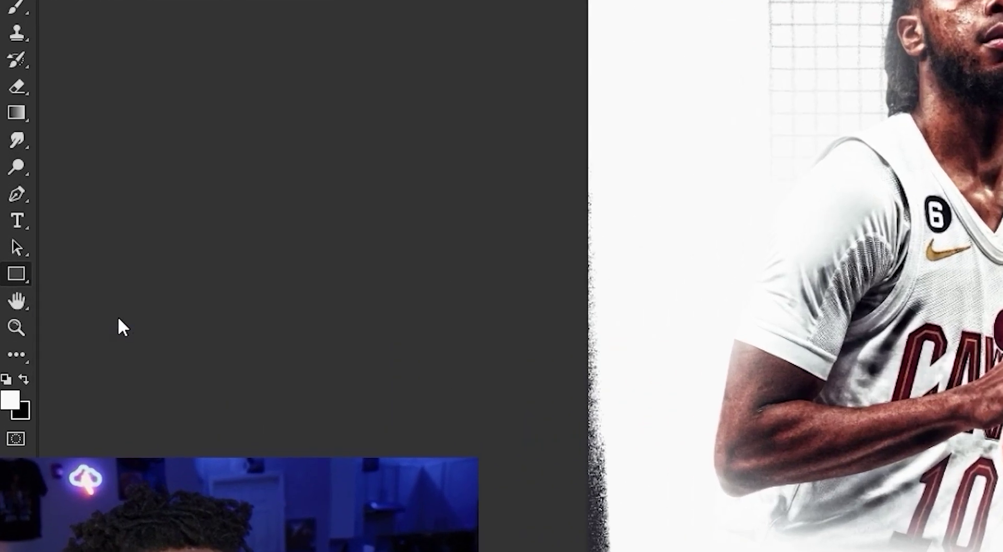
pyautogui.moveTo(349, 94); pyautogui.dragTo(408, 121)
pyautogui.moveTo(487, 139)
pyautogui.mouseDown()
pyautogui.moveTo(509, 151)
pyautogui.moveTo(436, 144)
pyautogui.moveTo(373, 122)
pyautogui.moveTo(434, 169)
pyautogui.moveTo(418, 149)
pyautogui.moveTo(473, 181)
pyautogui.moveTo(408, 142)
pyautogui.moveTo(480, 169)
pyautogui.mouseUp()
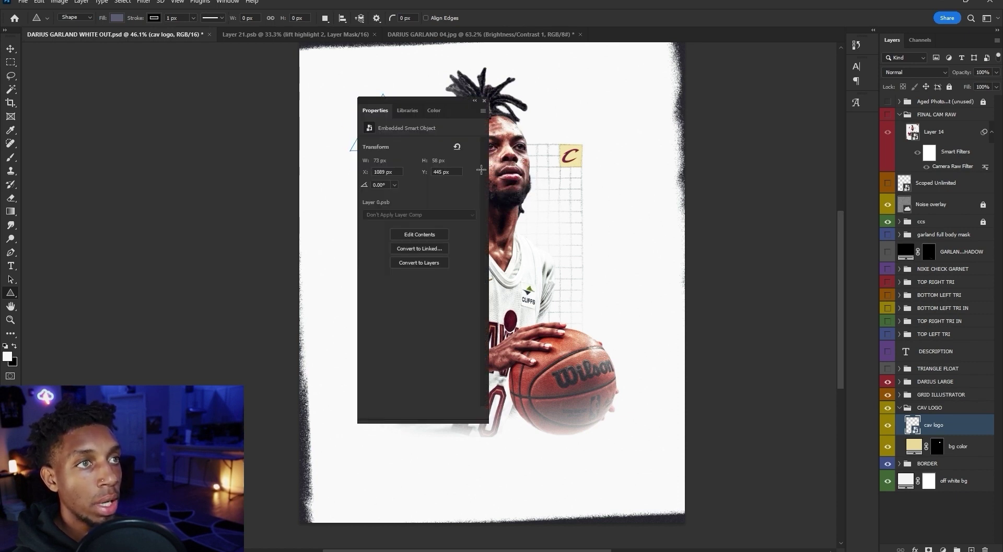
pyautogui.click(484, 102)
pyautogui.scroll(2, 403, 104)
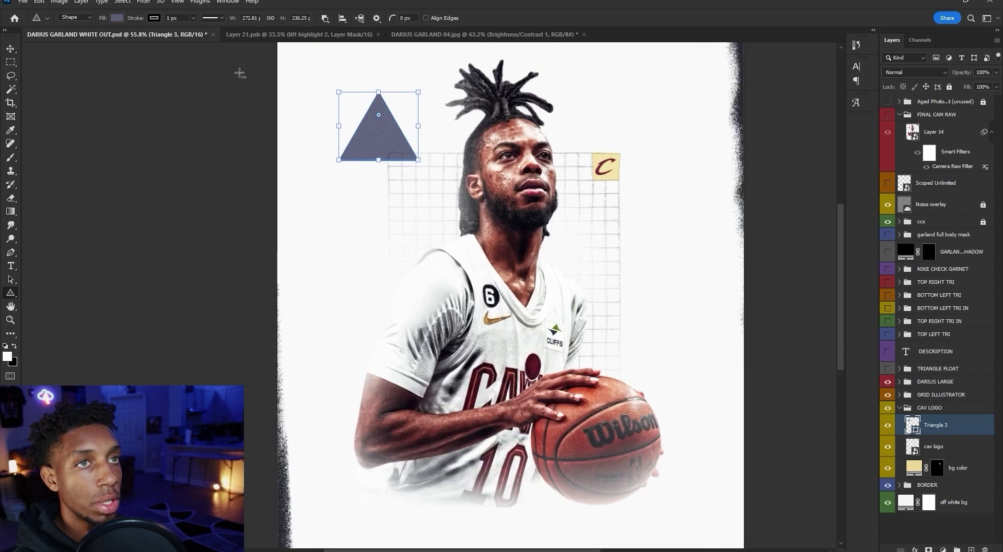
# - Distort the slate triangle into an irregular slanted shape by pulling its lower-right corner outward and shifting its upper part
pyautogui.click(10, 48)
pyautogui.moveTo(394, 153); pyautogui.dragTo(395, 153)
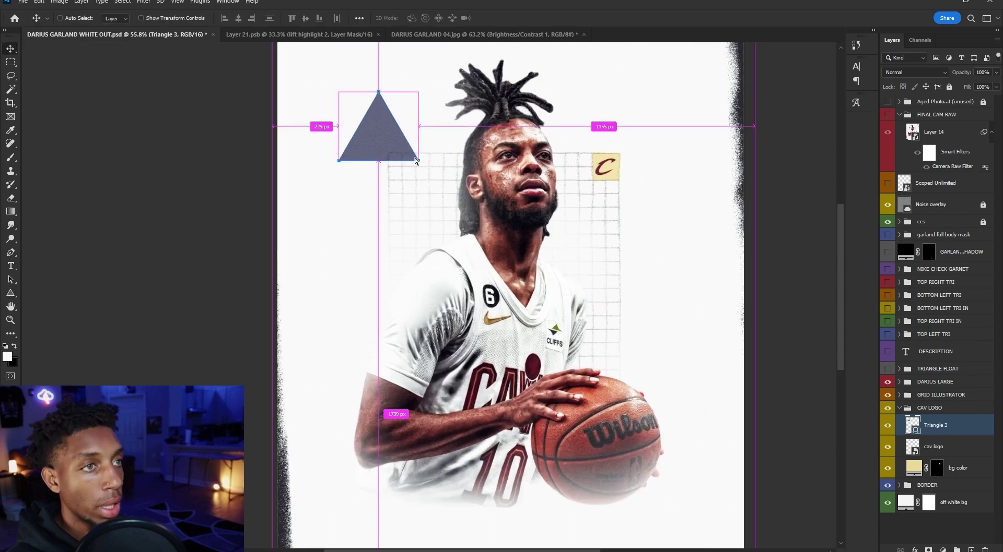
pyautogui.hotkey('ctrl', 't')
pyautogui.rightClick(379, 97)
pyautogui.click(424, 145)
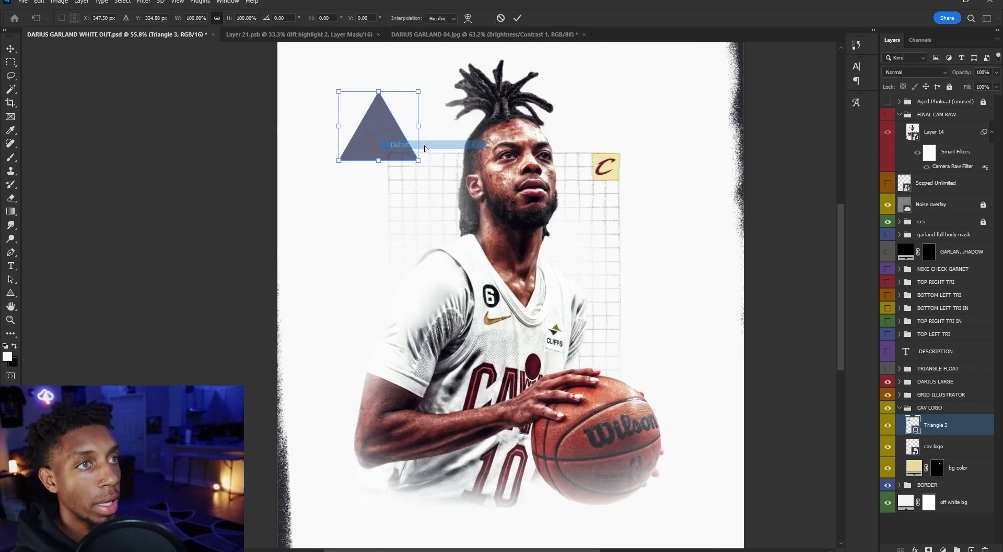
pyautogui.moveTo(418, 160); pyautogui.dragTo(498, 159)
pyautogui.moveTo(394, 112); pyautogui.dragTo(357, 103)
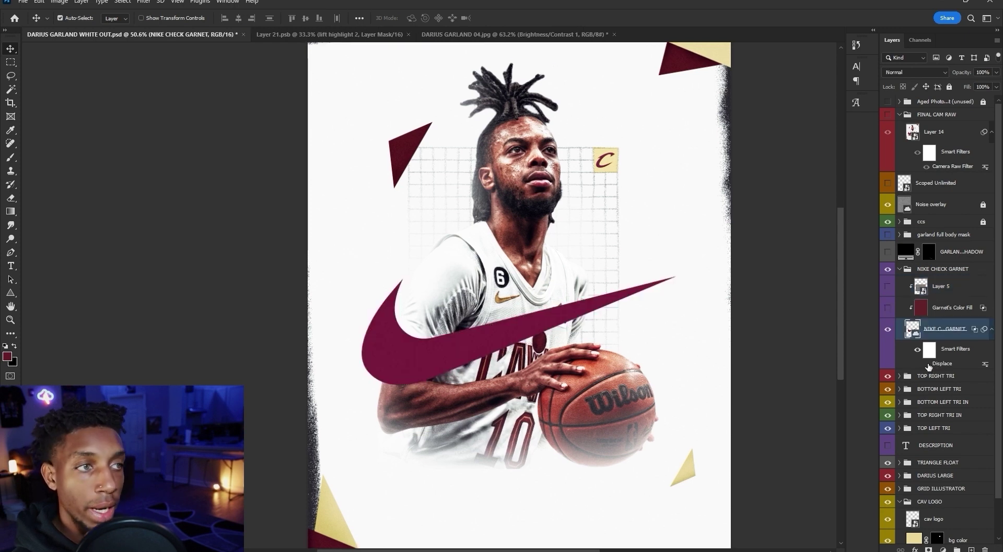
# - Enable the Displace filter on the NIKE CHECK GARNET swoosh and clip a dark garnet solid color fill to it
pyautogui.click(926, 364)
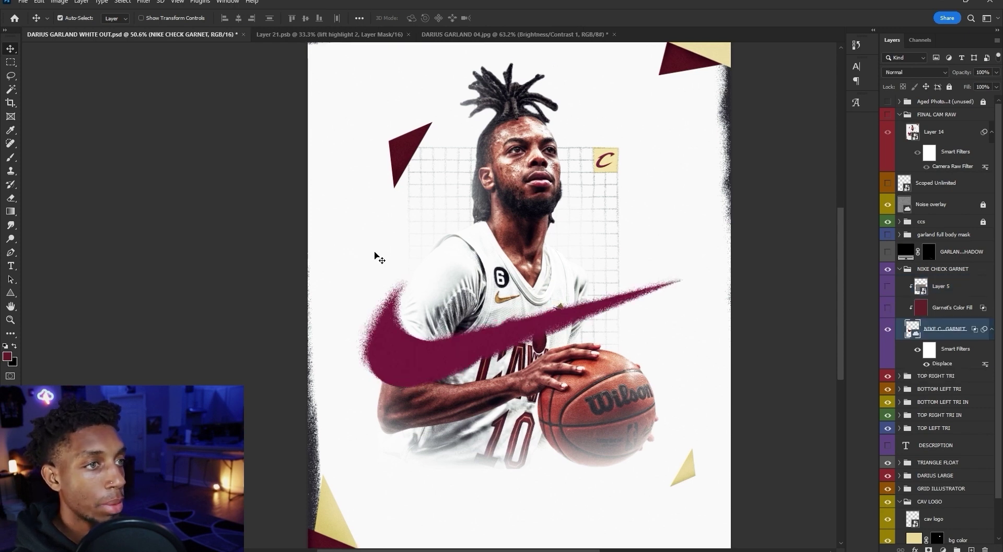
pyautogui.click(935, 315)
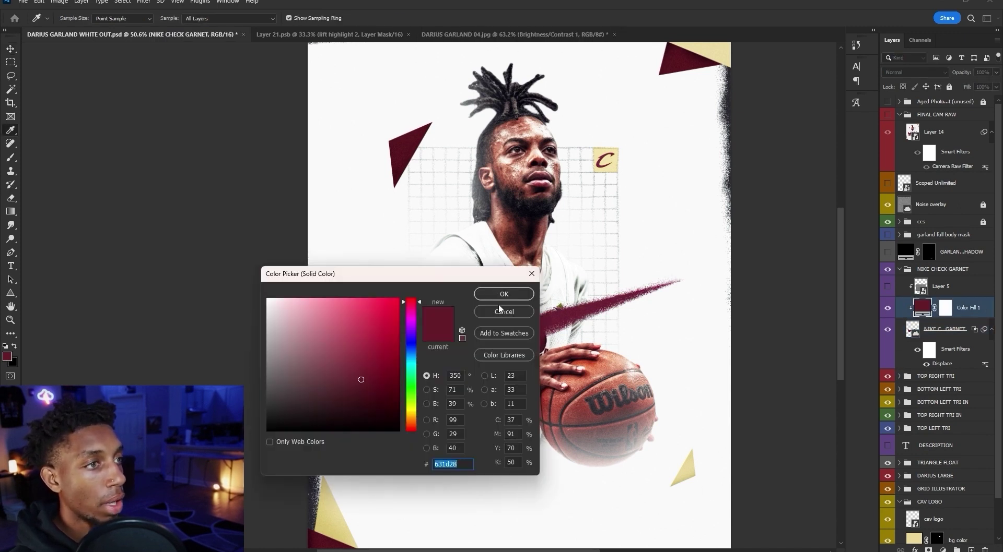
pyautogui.click(500, 308)
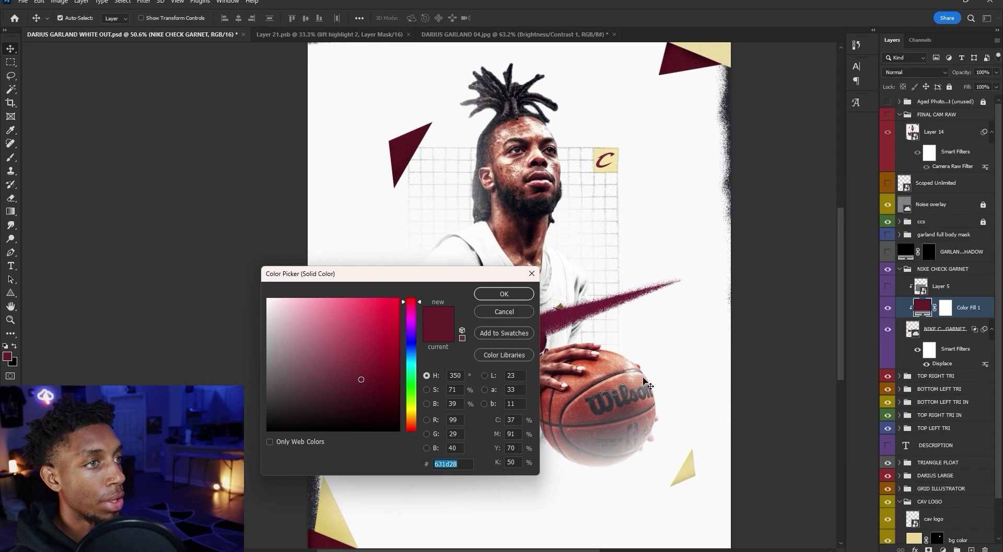
pyautogui.click(940, 546)
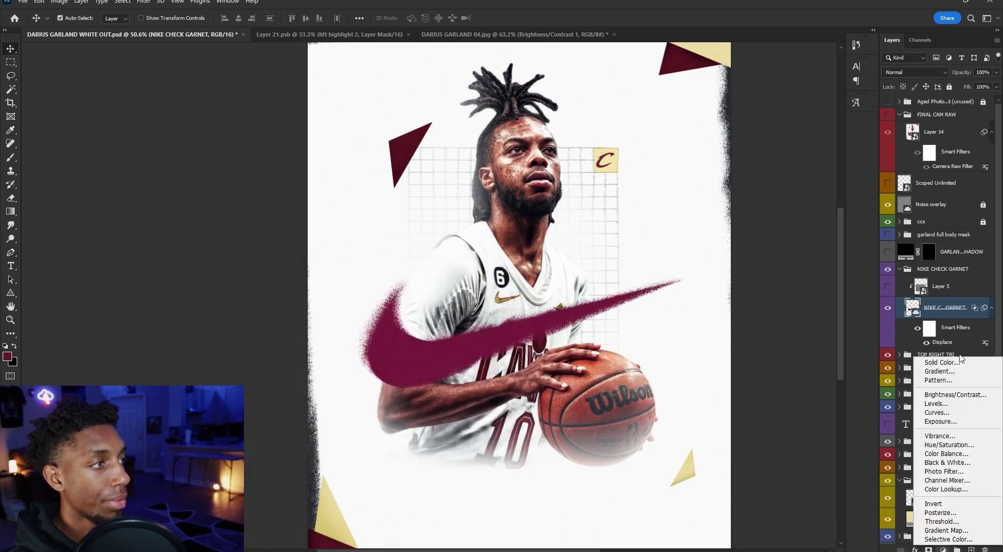
pyautogui.click(927, 358)
pyautogui.moveTo(398, 287); pyautogui.dragTo(662, 288)
pyautogui.click(767, 296)
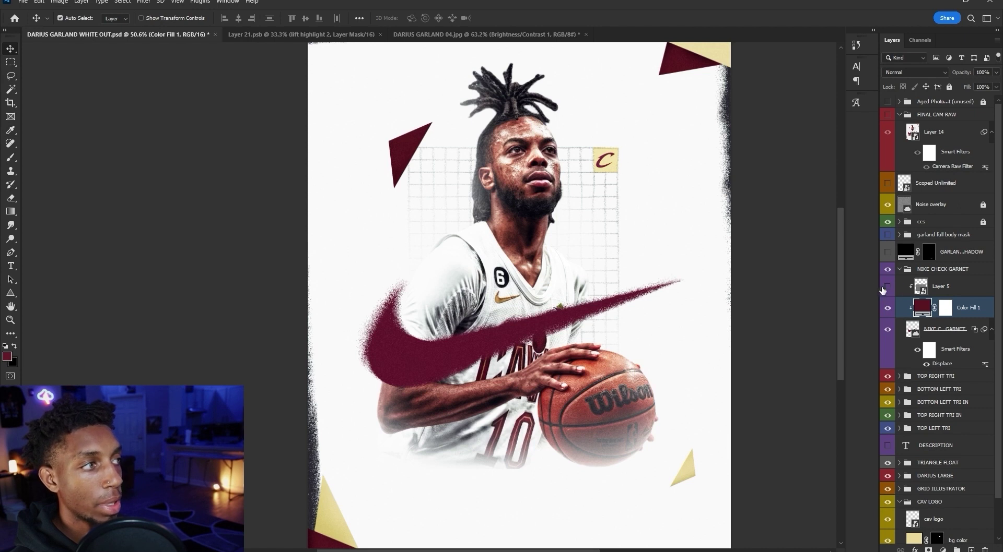
# - Show the clipped Layer 5 texture over the garnet swoosh
pyautogui.click(887, 287)
pyautogui.scroll(-1, 555, 287)
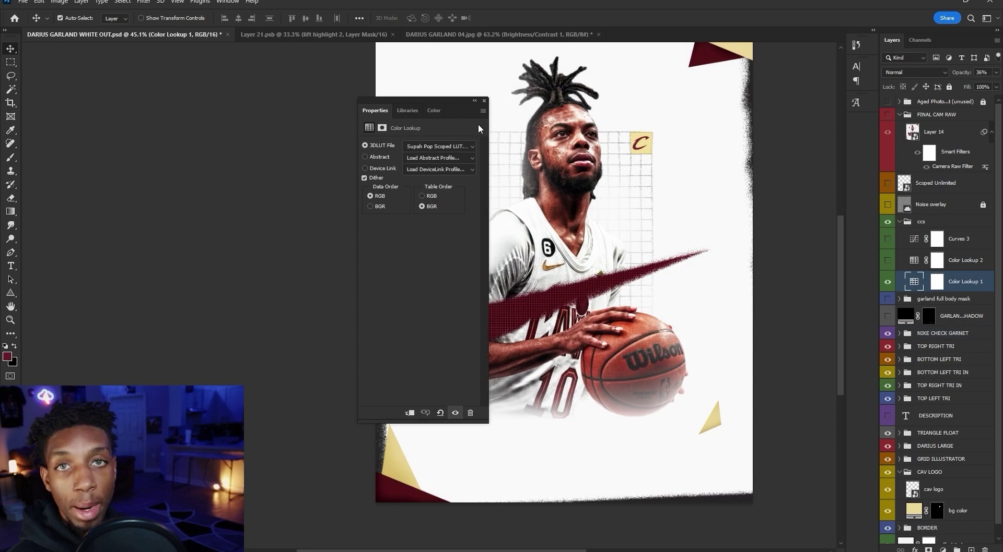
# - Try different opacities on the Color Lookup 1 adjustment and set it to 39%
pyautogui.click(484, 102)
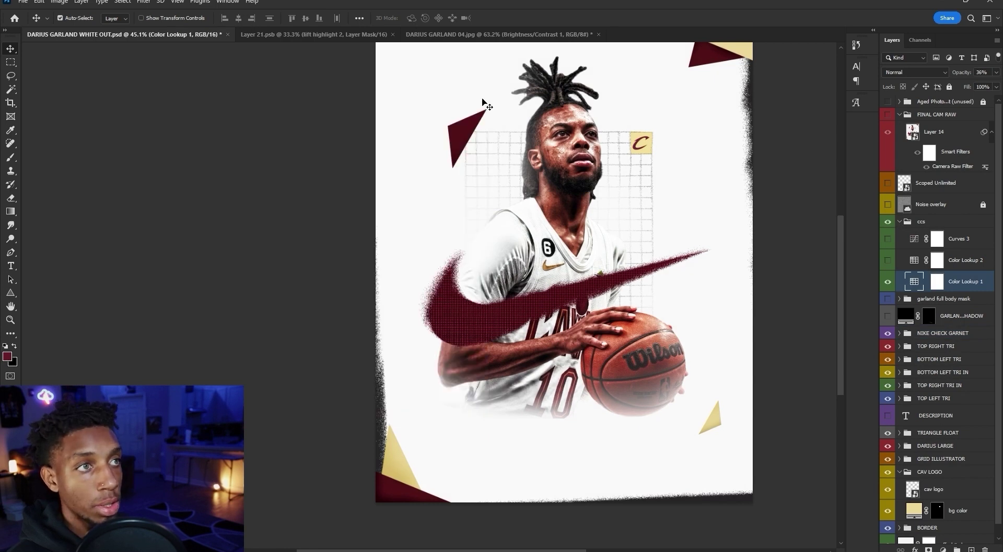
pyautogui.click(995, 73)
pyautogui.moveTo(990, 85); pyautogui.dragTo(965, 84)
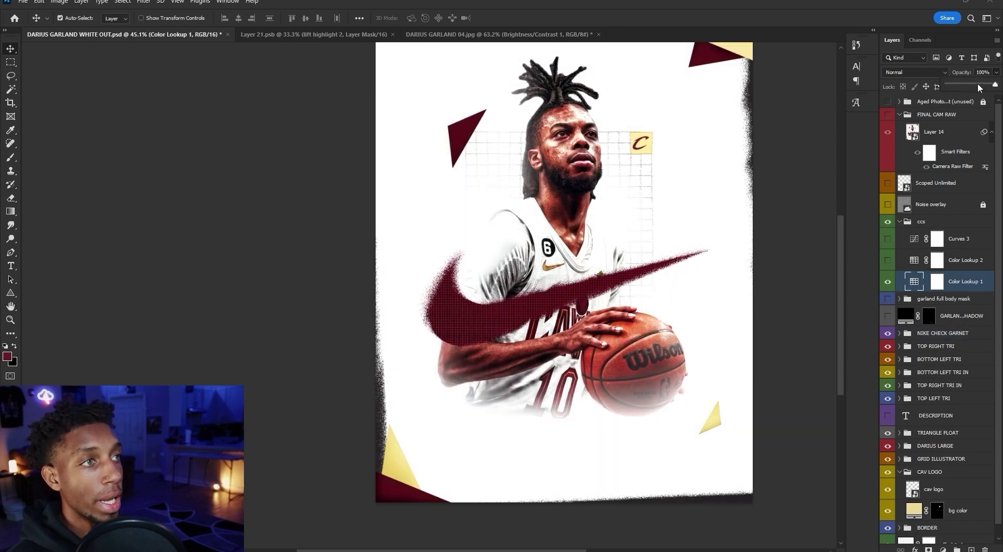
pyautogui.click(951, 290)
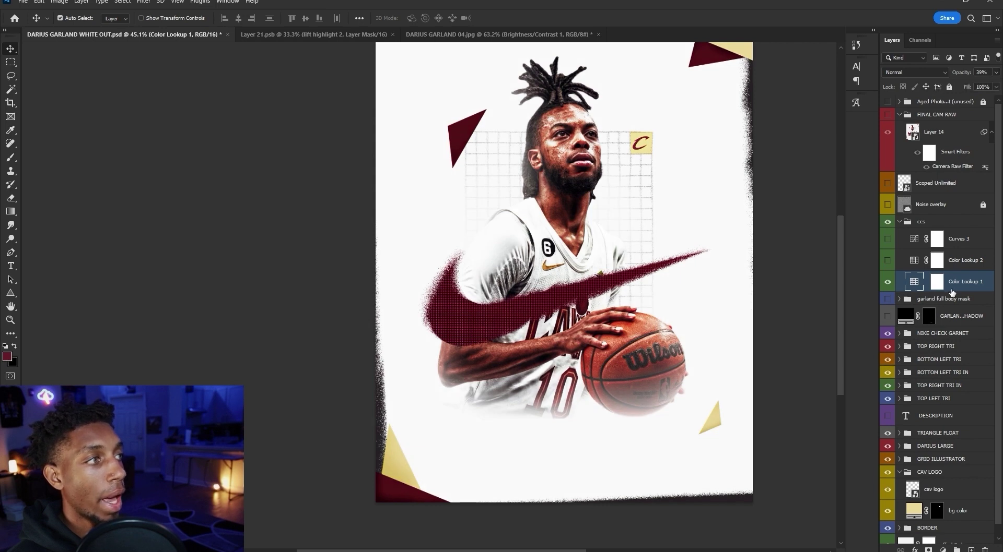
# - Open the Color Lookup 2 adjustment in the ccs group to examine its settings
pyautogui.click(943, 549)
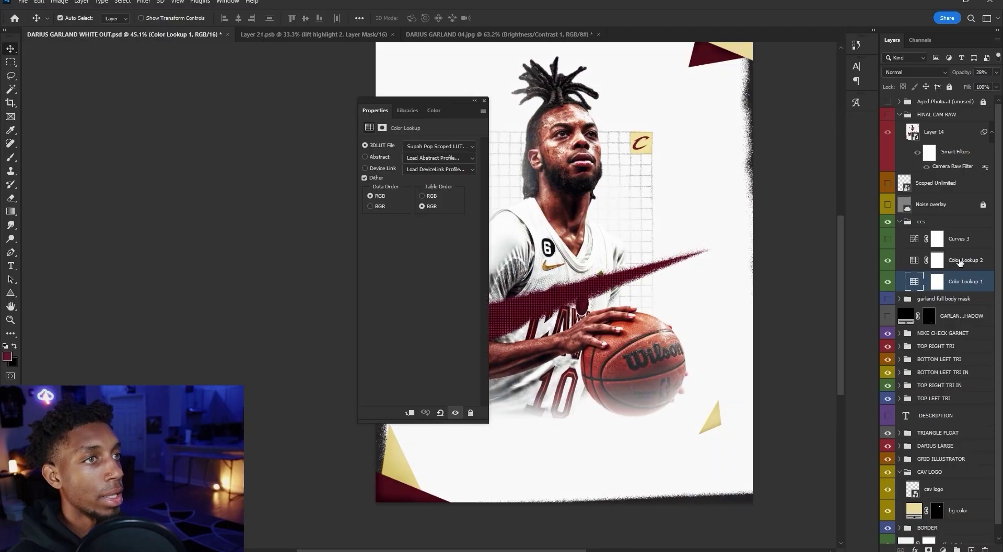
pyautogui.click(960, 262)
pyautogui.click(912, 261)
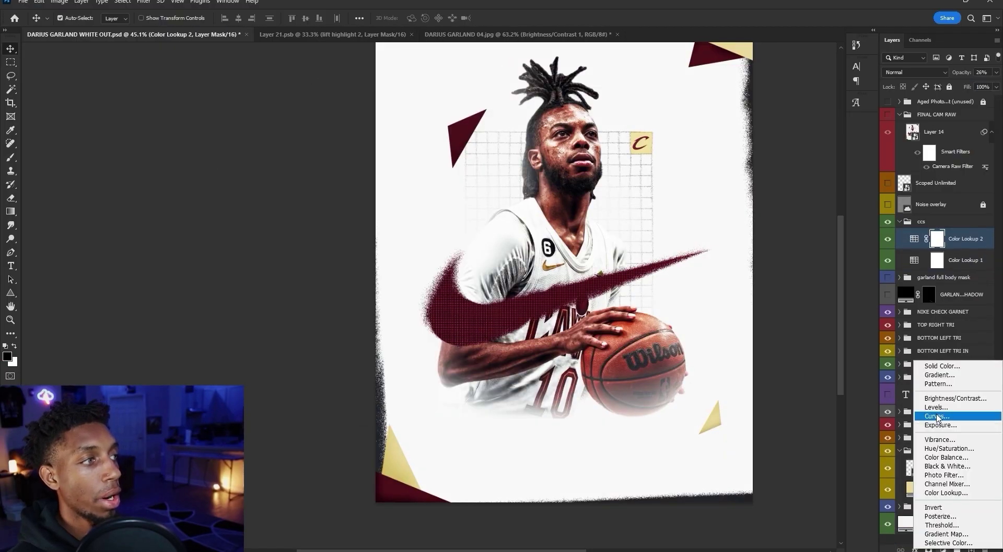
# - Add a Curves adjustment above Color Lookup 2 and place RGB curve points at the shadows, midtones and highlights
pyautogui.click(937, 417)
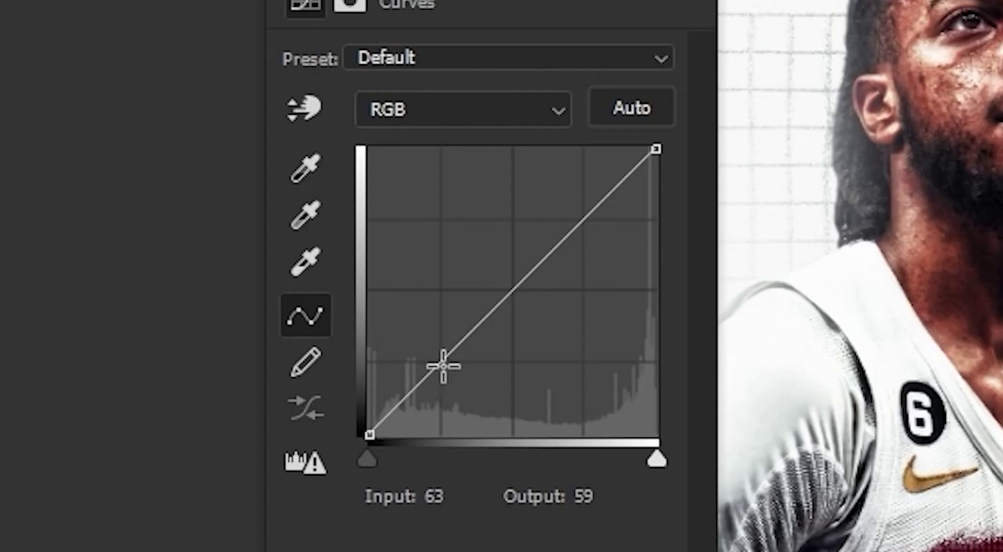
pyautogui.click(443, 364)
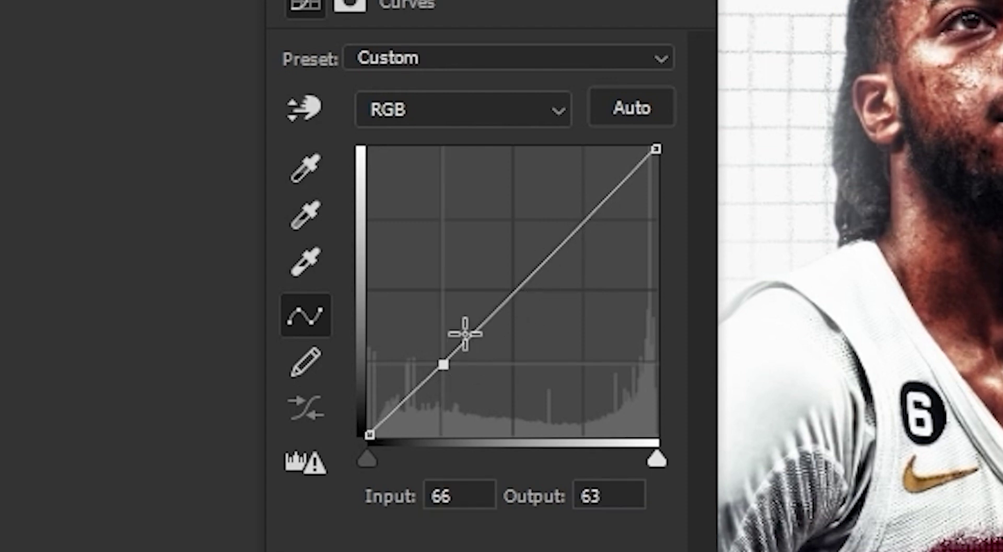
pyautogui.click(512, 291)
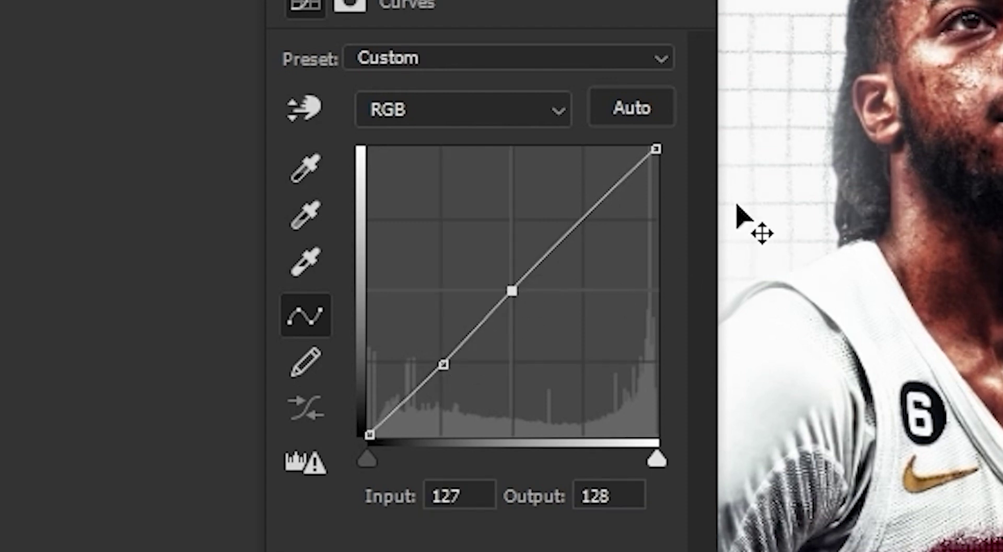
pyautogui.click(585, 219)
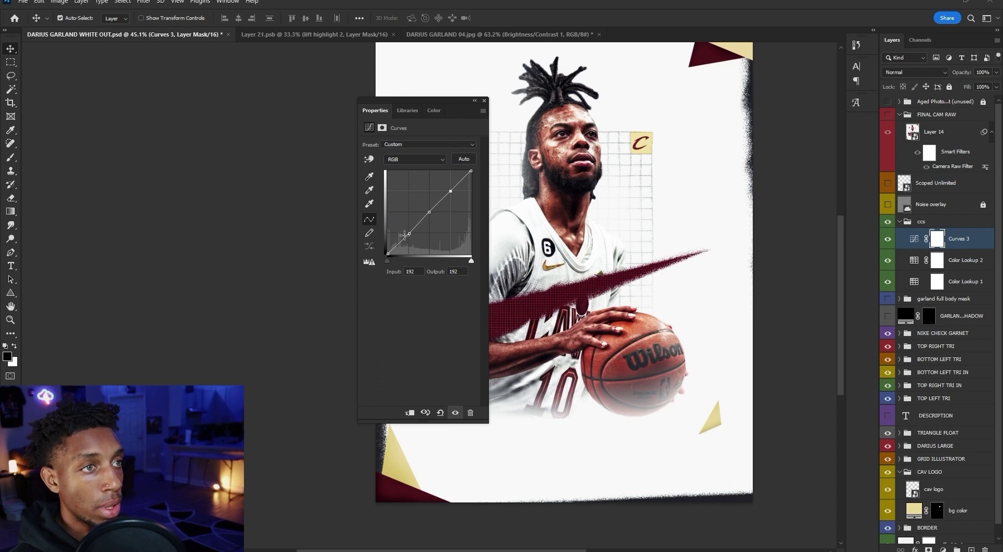
# - Shape the Curves 3 adjustment by lifting the shadow point, keeping the midtones anchored and slightly lowering the highlight point
pyautogui.moveTo(408, 234); pyautogui.dragTo(430, 215)
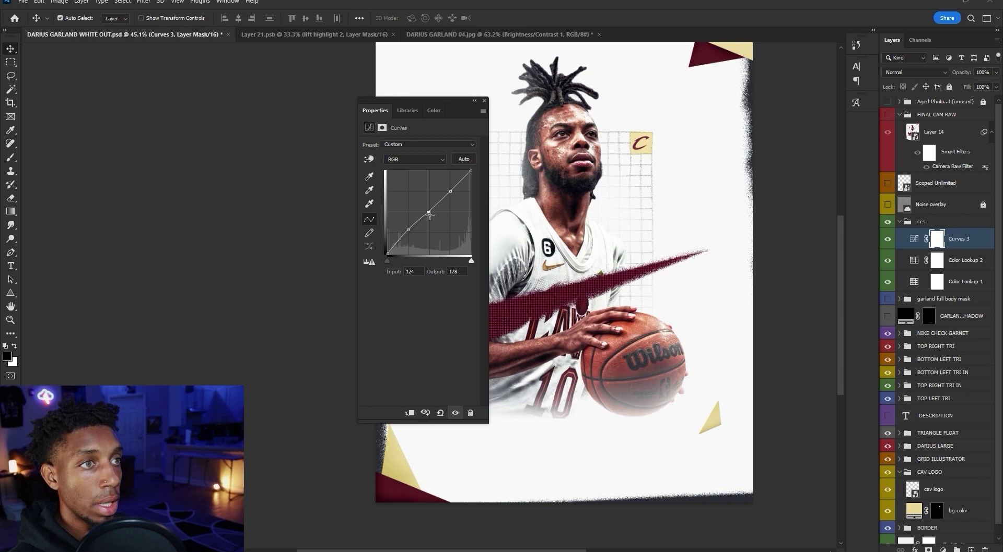
pyautogui.moveTo(450, 194); pyautogui.dragTo(452, 196)
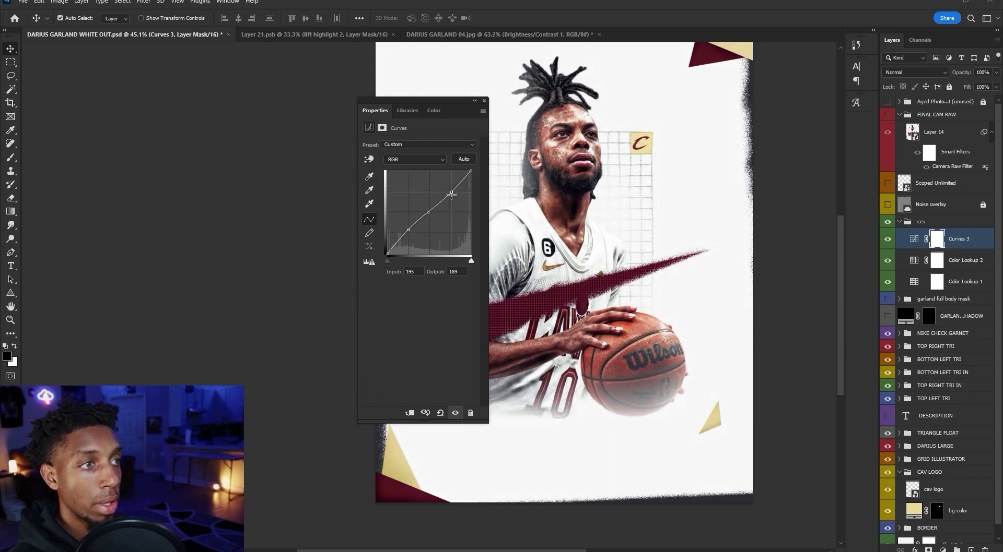
pyautogui.moveTo(472, 173)
pyautogui.mouseDown()
pyautogui.moveTo(472, 187)
pyautogui.moveTo(473, 166)
pyautogui.mouseUp()
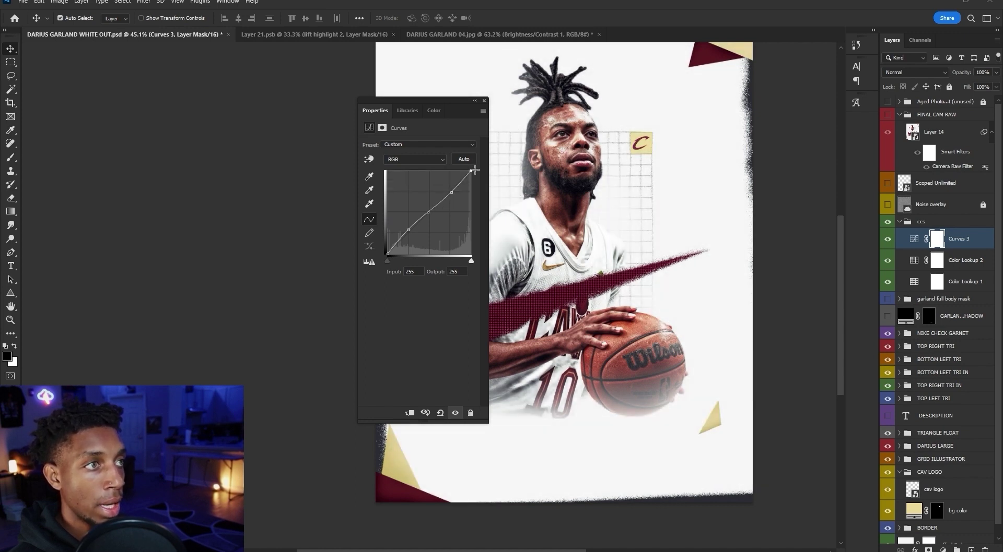
pyautogui.click(484, 101)
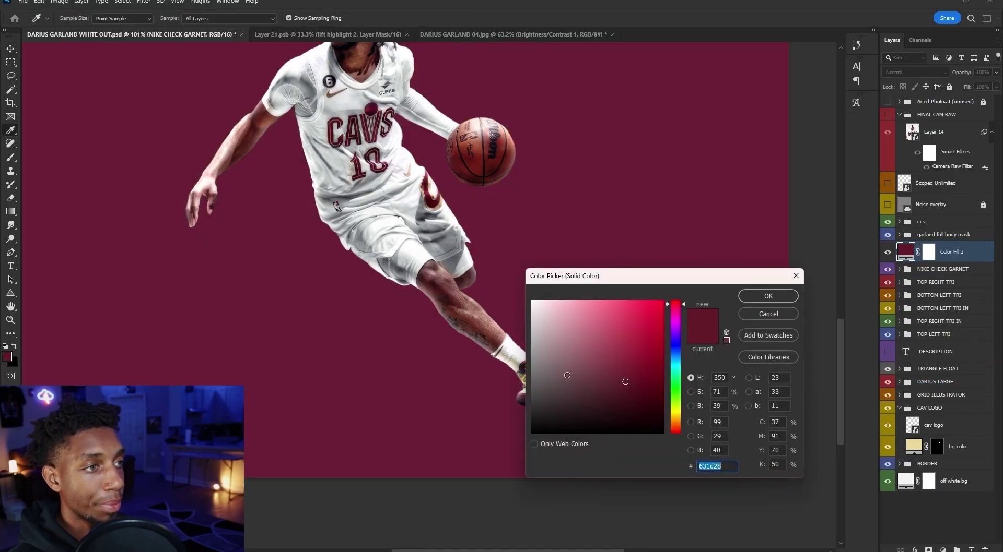
# - Set the new solid color fill below the full body player to black (000000) and invert its layer mask
pyautogui.moveTo(567, 375); pyautogui.dragTo(500, 455)
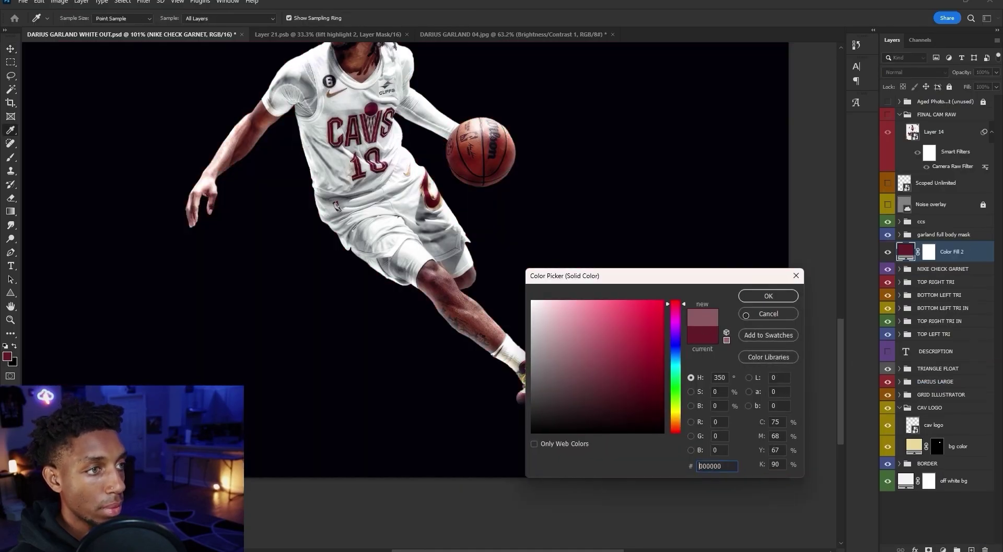
pyautogui.click(768, 296)
pyautogui.click(928, 252)
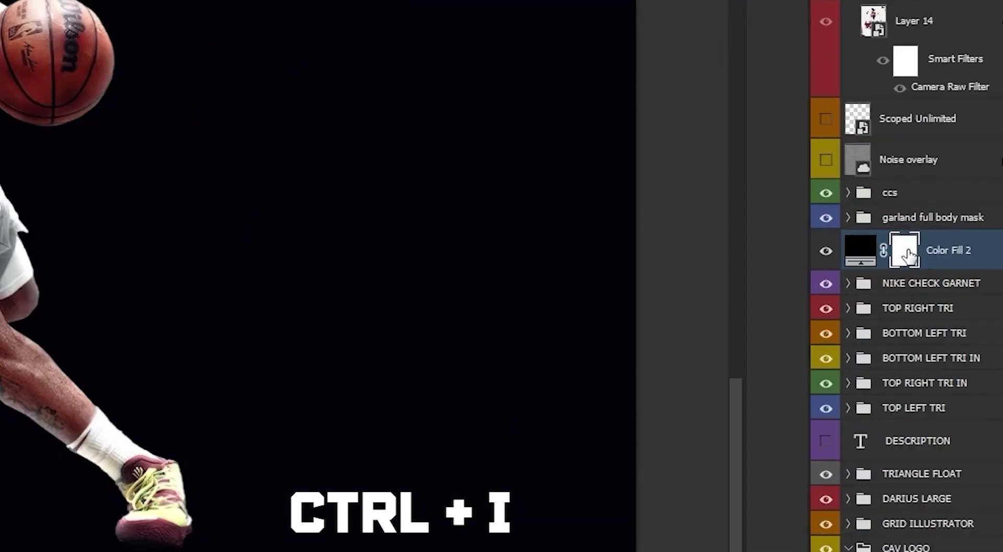
pyautogui.hotkey('ctrl', 'i')
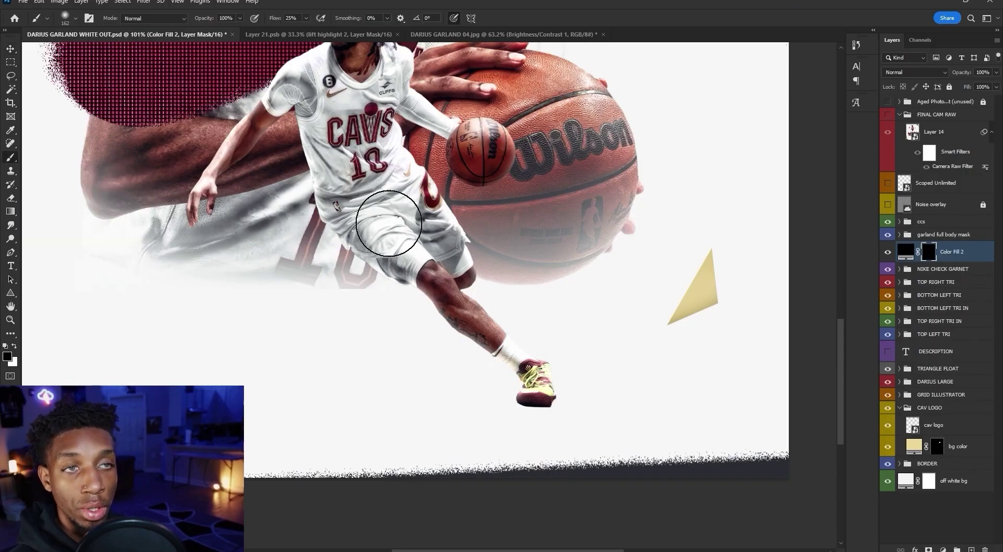
# - Flatten the brush tip into a wide, thin ellipse with a size of 318 px and 0% hardness
pyautogui.rightClick(401, 248)
pyautogui.moveTo(424, 263); pyautogui.dragTo(426, 274)
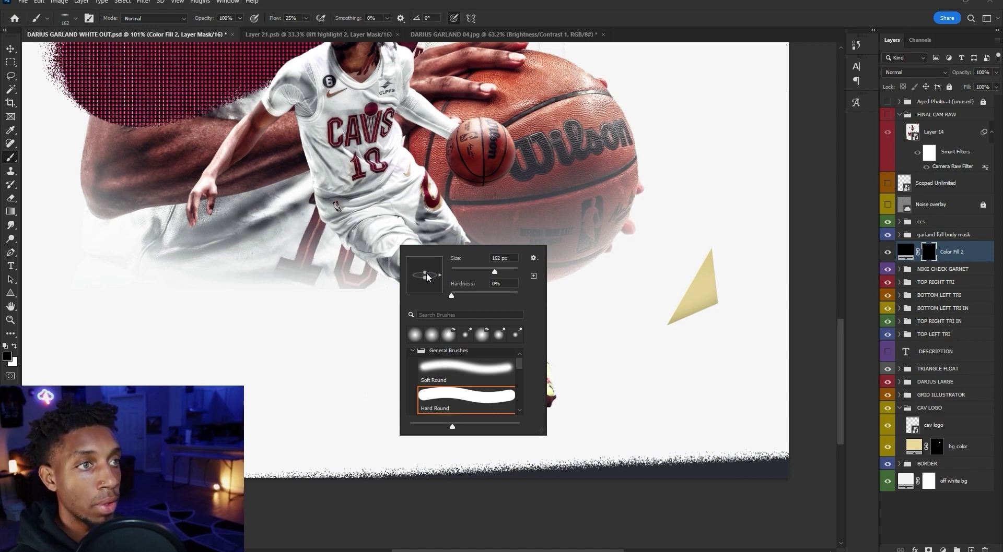
pyautogui.keyDown('alt'); pyautogui.moveTo(365, 314); pyautogui.dragTo(371, 320); pyautogui.keyUp('alt')
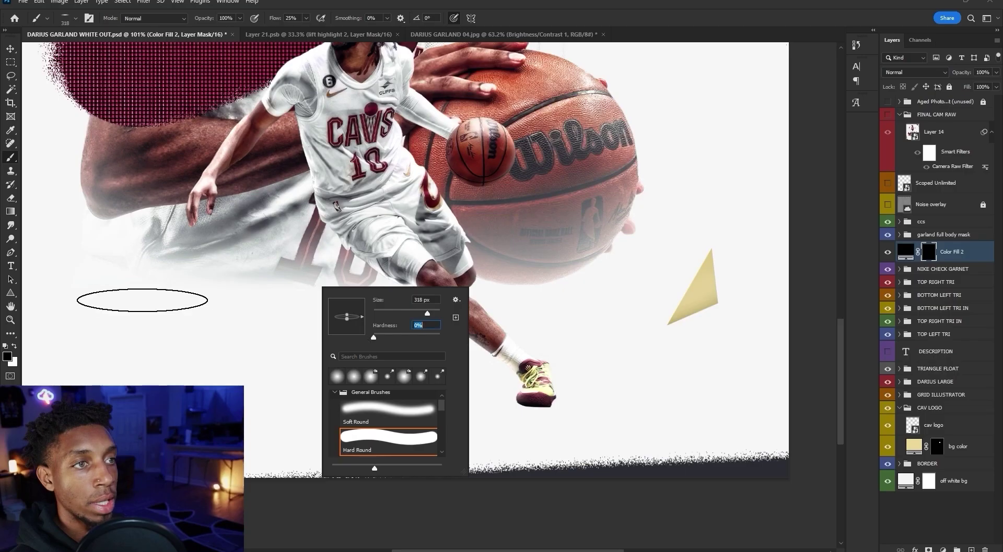
pyautogui.press('Return')
# - Paint a soft shadow beneath the player's shoe on the fill mask in white, using a smaller brush at 10% flow
pyautogui.scroll(-2, 575, 326)
pyautogui.keyDown('alt'); pyautogui.scroll(6, 599, 330); pyautogui.keyUp('alt')
pyautogui.keyDown('alt'); pyautogui.moveTo(538, 320); pyautogui.dragTo(394, 319); pyautogui.keyUp('alt')
pyautogui.press('x')
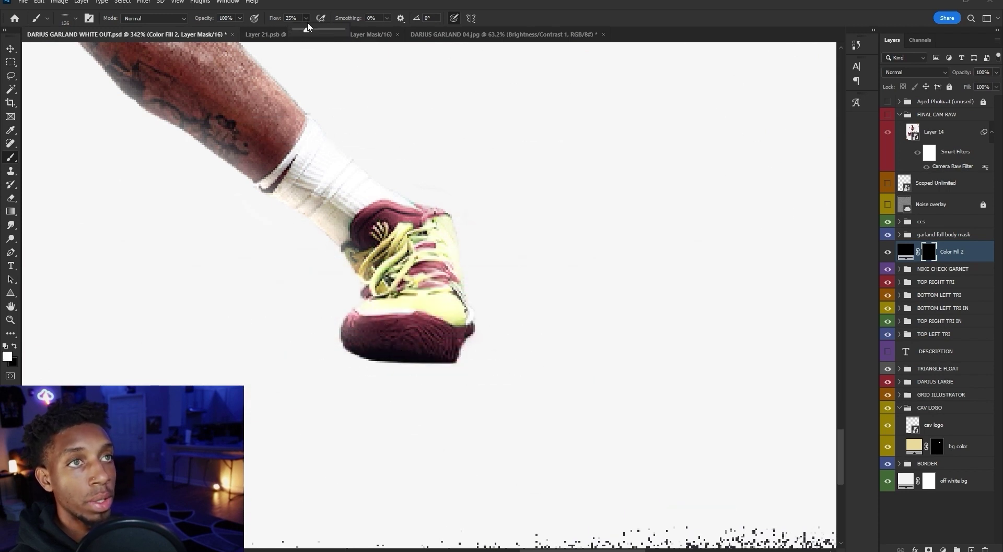
pyautogui.moveTo(492, 293); pyautogui.dragTo(509, 294)
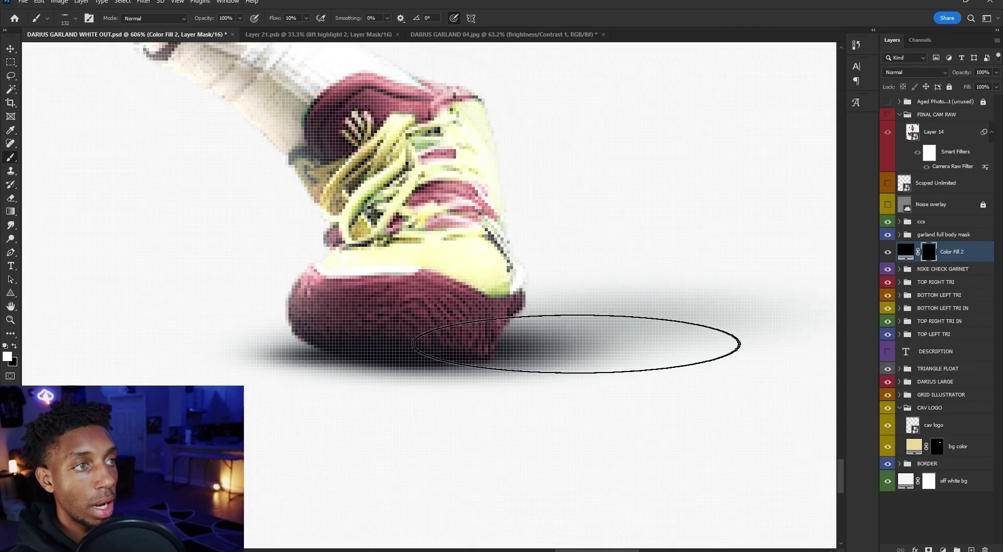
pyautogui.moveTo(598, 341)
pyautogui.mouseDown()
pyautogui.moveTo(676, 295)
pyautogui.moveTo(643, 314)
pyautogui.mouseUp()
# - Paint black on the fill mask to trim the excess shadow trailing beyond the shoe's toe
pyautogui.scroll(-5, 329, 306)
pyautogui.press('x')
pyautogui.moveTo(585, 288); pyautogui.dragTo(634, 286)
pyautogui.moveTo(634, 287)
pyautogui.mouseDown()
pyautogui.moveTo(529, 327)
pyautogui.moveTo(641, 265)
pyautogui.mouseUp()
pyautogui.moveTo(496, 268); pyautogui.dragTo(517, 269)
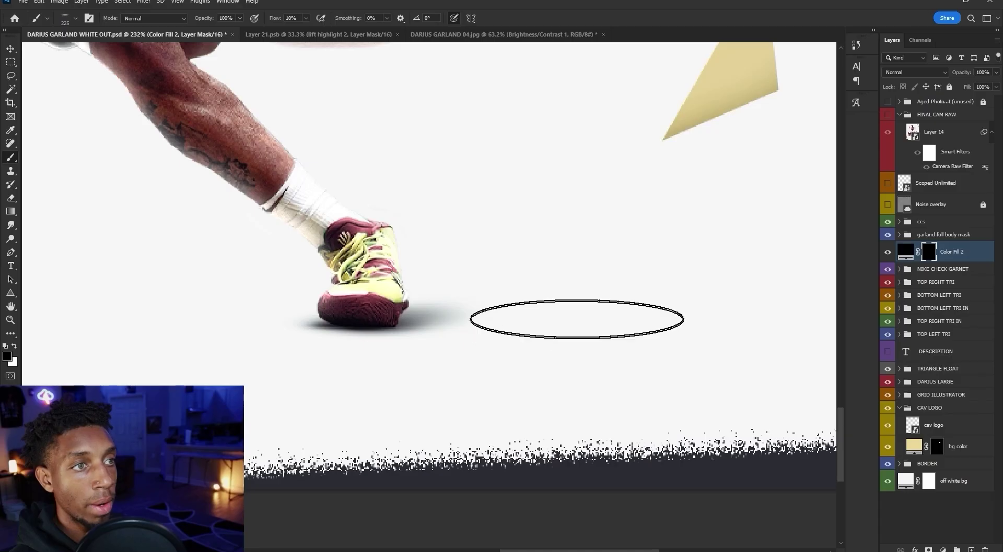
pyautogui.scroll(3, 575, 320)
pyautogui.moveTo(540, 323); pyautogui.dragTo(218, 343)
# - Deepen the contact shadow directly beneath the shoe's sole with short white strokes on the mask
pyautogui.press('x')
pyautogui.moveTo(280, 322); pyautogui.dragTo(318, 319)
pyautogui.moveTo(309, 317); pyautogui.dragTo(278, 324)
pyautogui.moveTo(313, 323); pyautogui.dragTo(268, 329)
pyautogui.press('x')
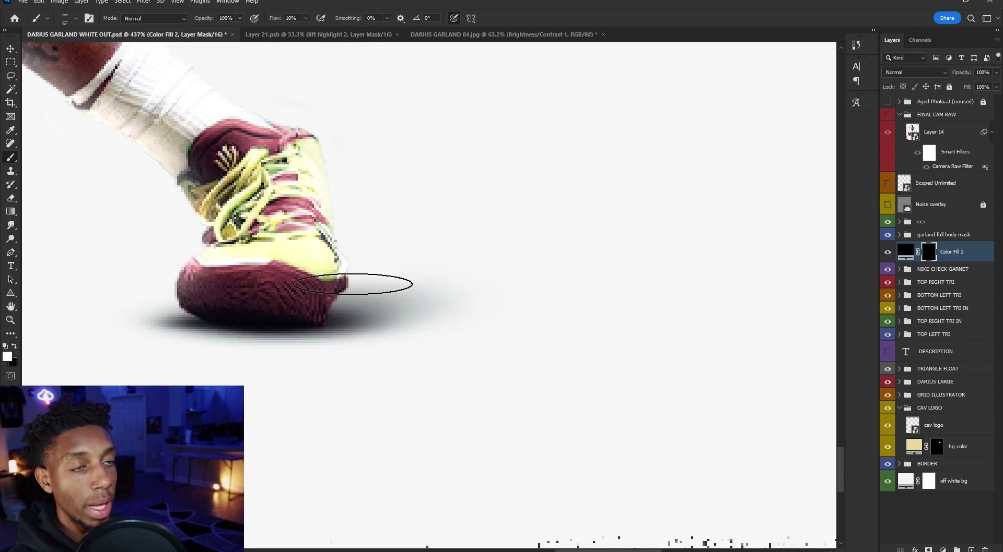
# - Refine the edge of the shadow beside the shoe on the mask, alternating between black and white
pyautogui.press('x')
pyautogui.press('x')
pyautogui.press('x')
pyautogui.press('x')
pyautogui.press('x')
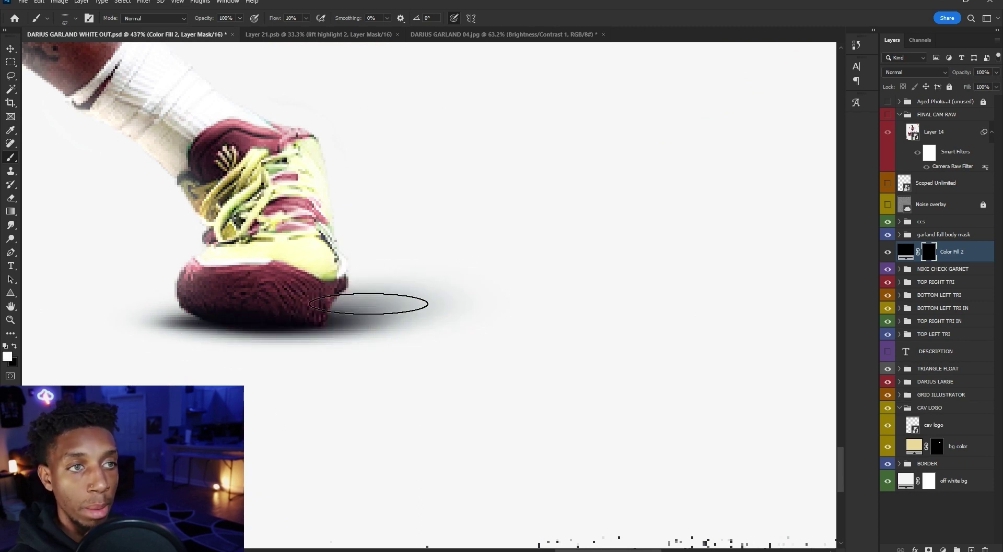
pyautogui.press('x')
pyautogui.moveTo(358, 313)
pyautogui.mouseDown()
pyautogui.moveTo(572, 232)
pyautogui.moveTo(491, 286)
pyautogui.moveTo(557, 266)
pyautogui.moveTo(631, 204)
pyautogui.moveTo(531, 284)
pyautogui.moveTo(487, 233)
pyautogui.moveTo(645, 201)
pyautogui.moveTo(561, 244)
pyautogui.moveTo(593, 221)
pyautogui.mouseUp()
pyautogui.press('x')
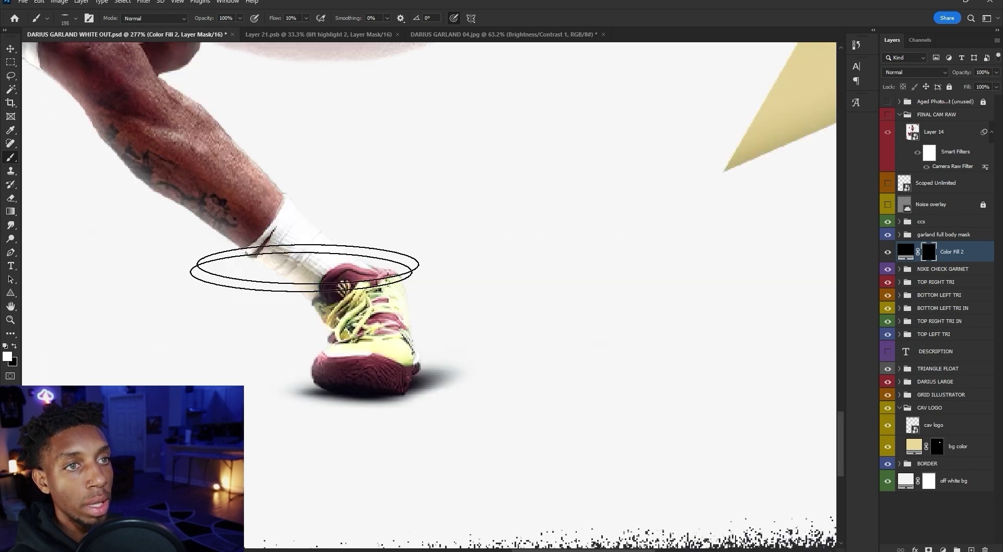
# - Set the brush flow to 2% and paint a faint wide shadow behind the planted leg, undoing a first stroke
pyautogui.scroll(-5, 392, 292)
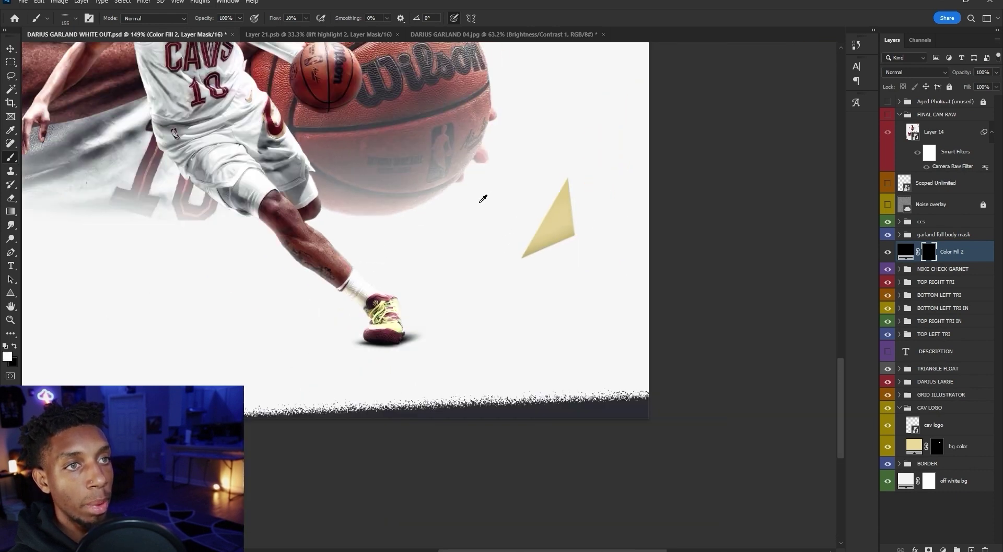
pyautogui.scroll(2, 174, 182)
pyautogui.click(302, 31)
pyautogui.moveTo(309, 326); pyautogui.dragTo(173, 295)
pyautogui.hotkey('ctrl', 'z')
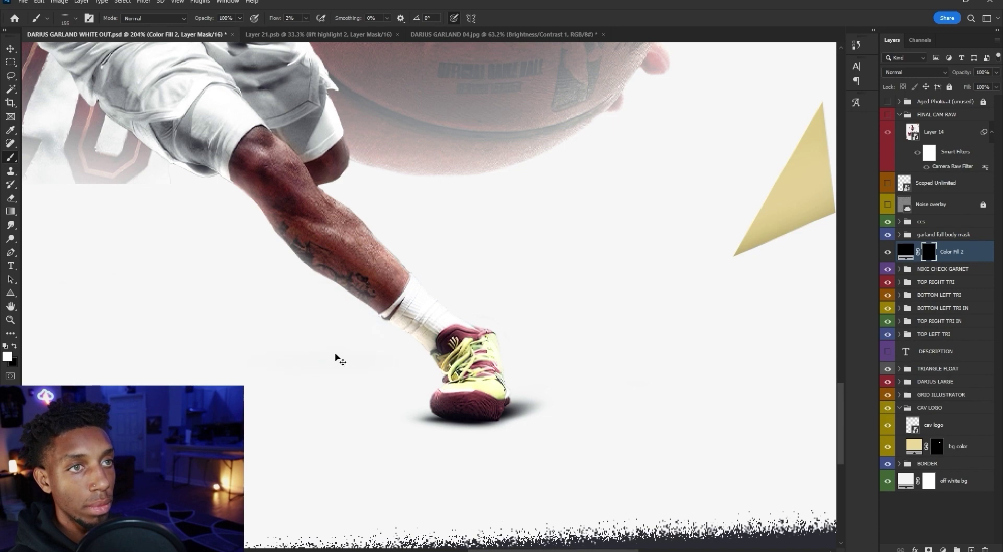
pyautogui.moveTo(346, 340); pyautogui.dragTo(105, 251)
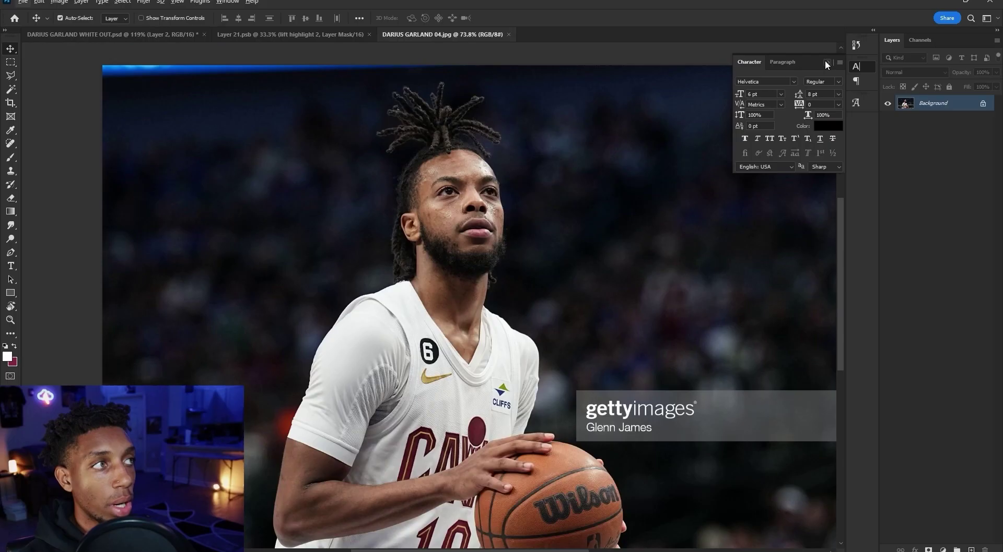
# - Fit the whole DARIUS GARLAND 04.jpg photo in view and show its color channels
pyautogui.click(825, 59)
pyautogui.hotkey('ctrl', '0')
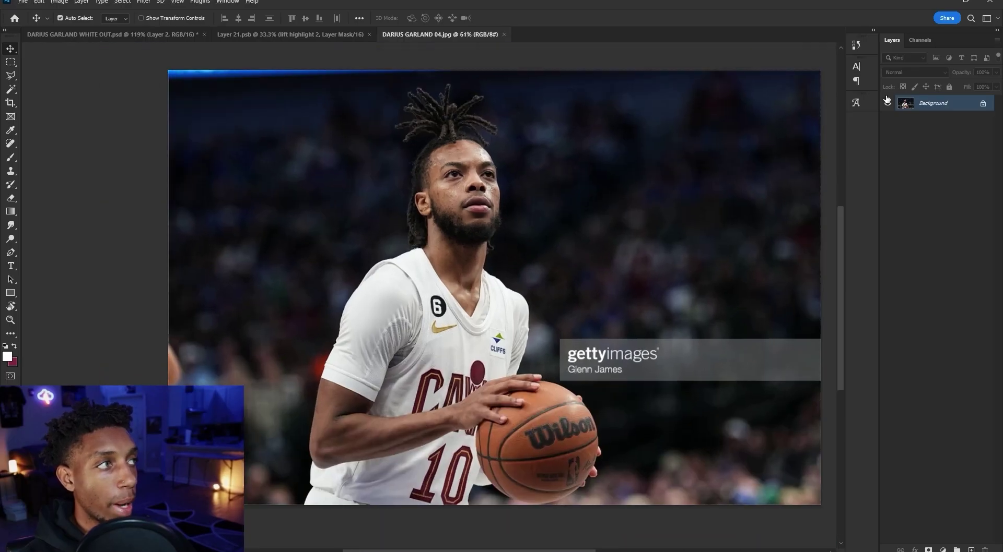
pyautogui.click(226, 2)
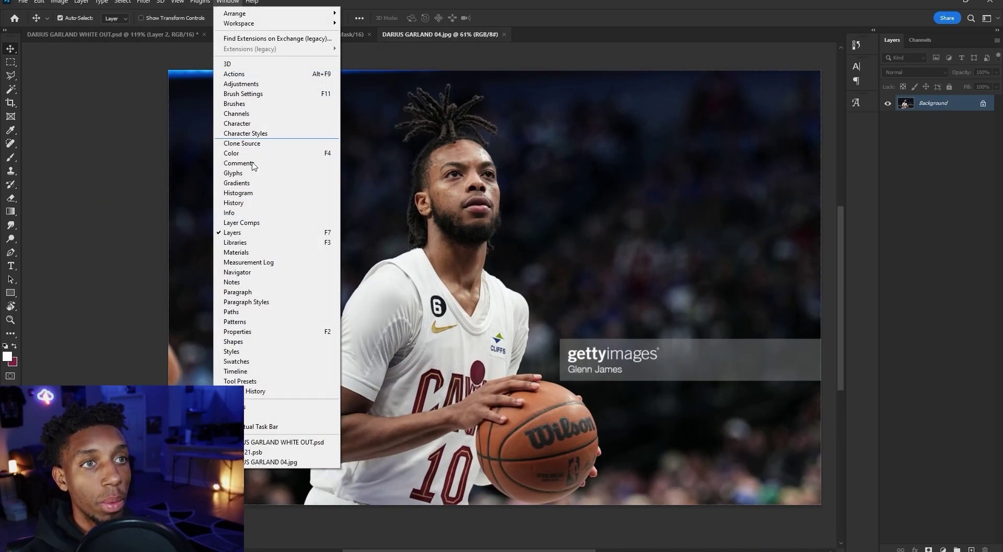
pyautogui.click(237, 113)
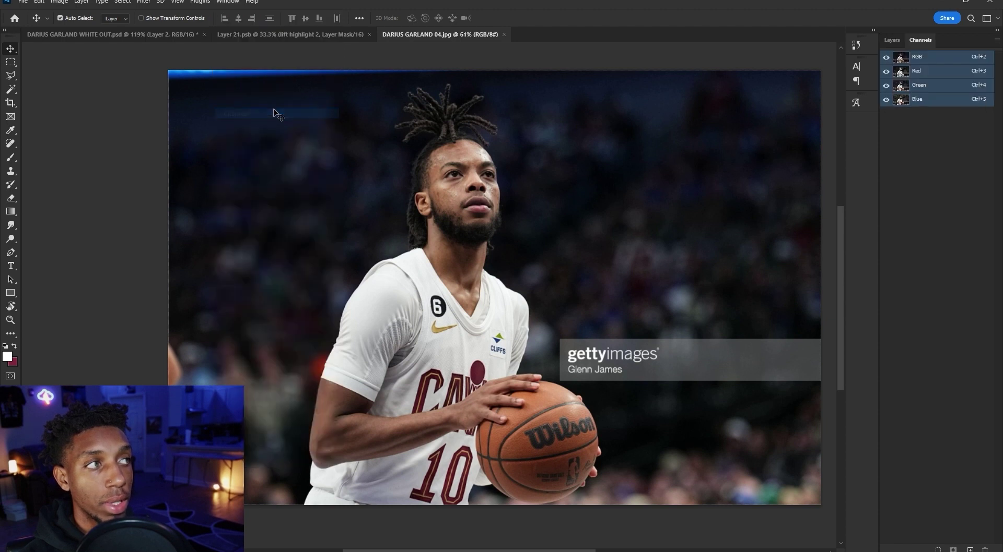
# - View the photo's Blue channel and Red channel separately to compare the tones on the player
pyautogui.click(918, 85)
pyautogui.scroll(4, 491, 184)
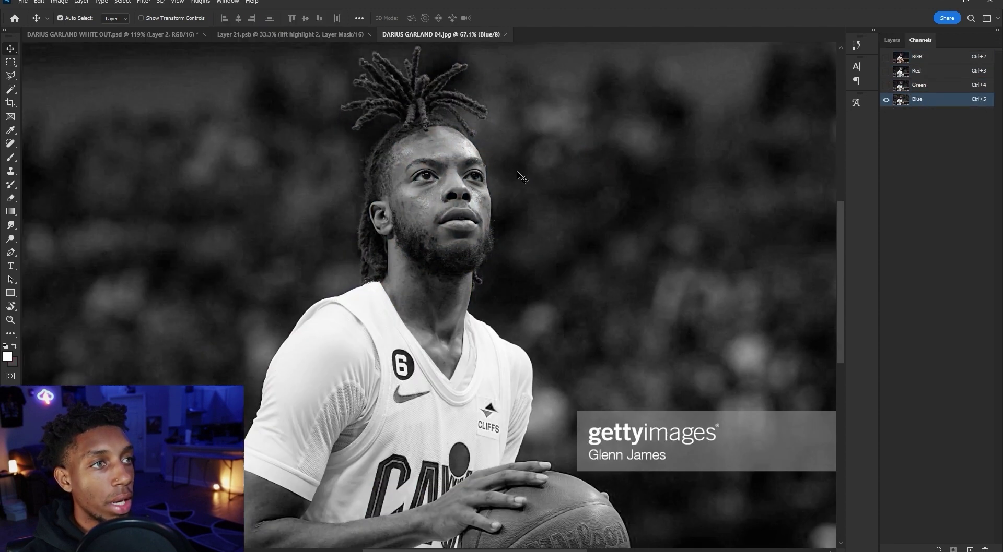
pyautogui.hotkey('ctrl', '3')
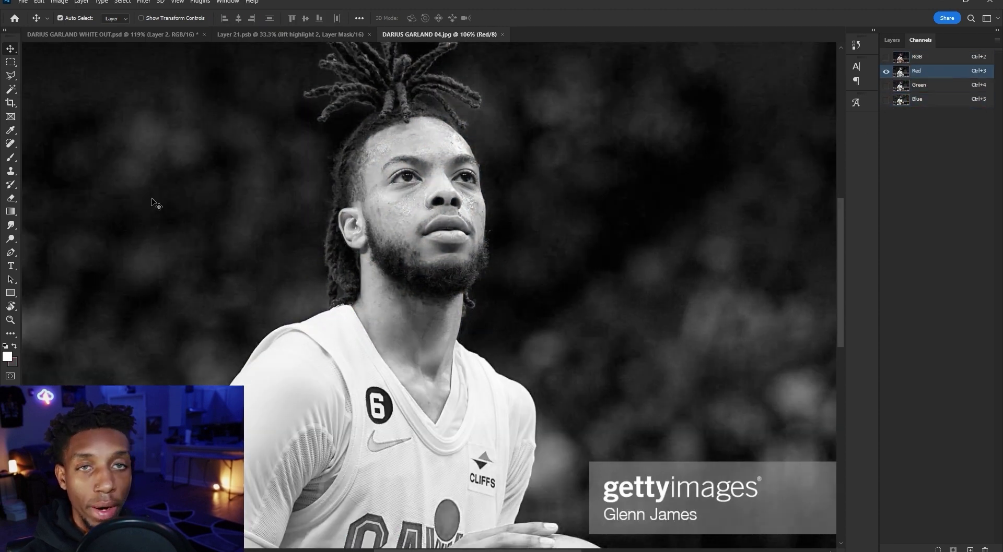
pyautogui.scroll(-2, 472, 169)
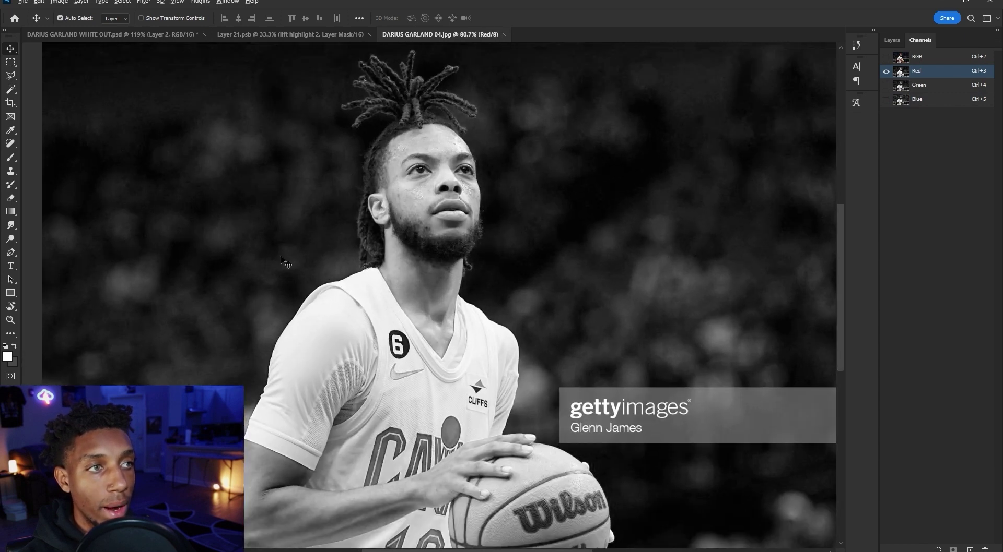
pyautogui.scroll(5, 282, 259)
pyautogui.scroll(-6, 334, 198)
# - Compare the Green channel with the Blue channel, examining the skin detail on the player's face
pyautogui.click(917, 86)
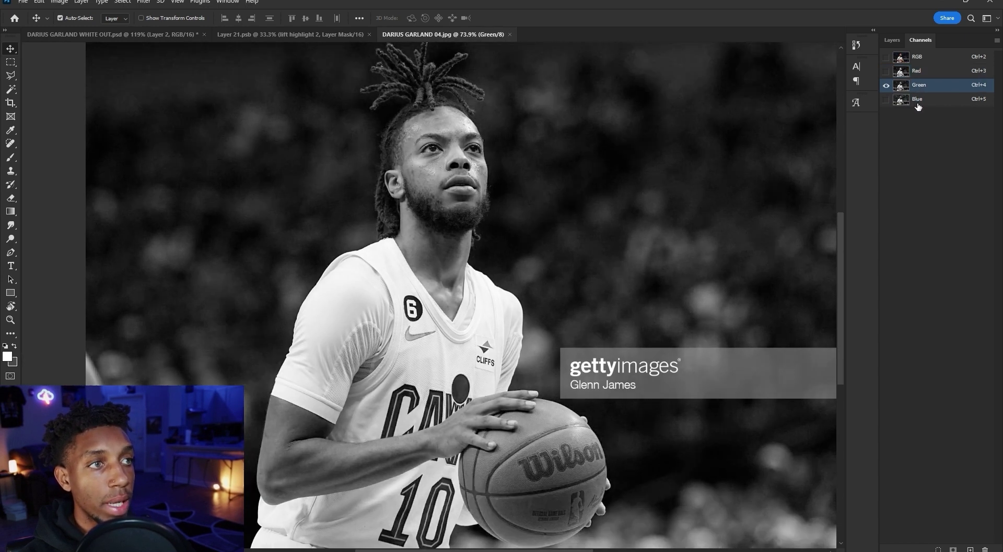
pyautogui.click(929, 101)
pyautogui.scroll(3, 402, 234)
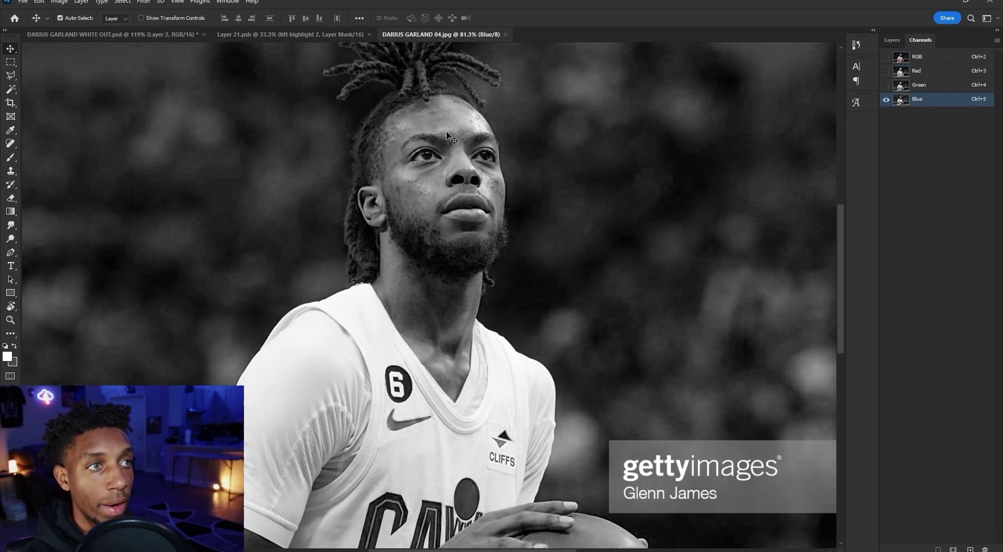
pyautogui.scroll(-1, 414, 222)
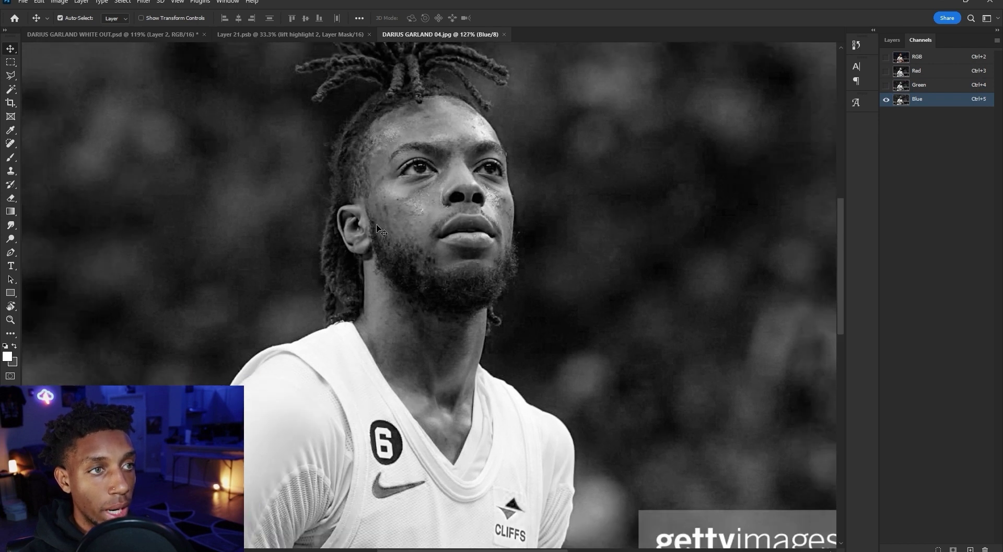
pyautogui.scroll(-2, 381, 231)
pyautogui.scroll(-1, 364, 238)
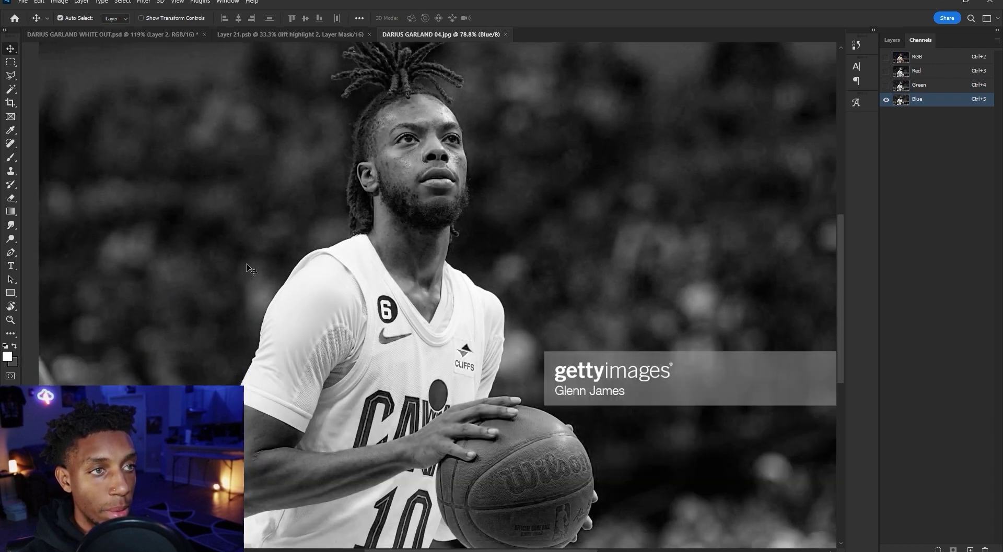
pyautogui.scroll(-2, 246, 276)
# - Examine the player's face and jersey in the Green channel, and switch to the Red channel for comparison
pyautogui.click(919, 85)
pyautogui.scroll(3, 308, 213)
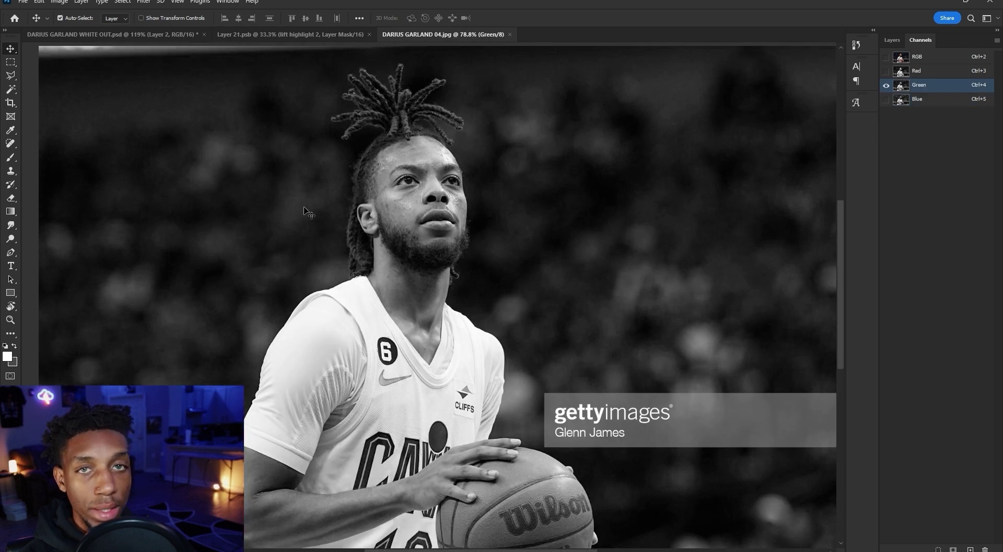
pyautogui.scroll(3, 360, 278)
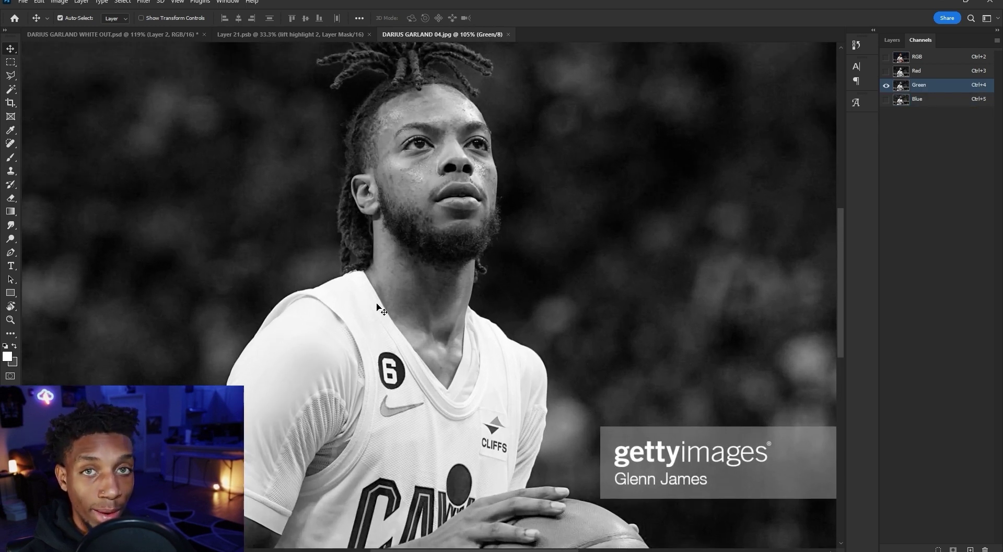
pyautogui.click(913, 72)
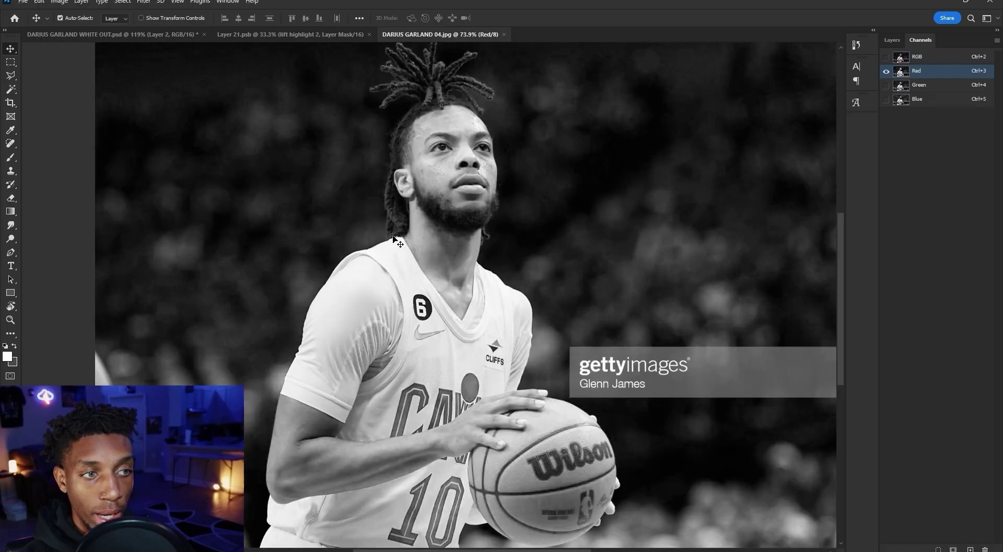
# - Duplicate the photo's Background layer and name the copy MASK
pyautogui.scroll(2, 393, 238)
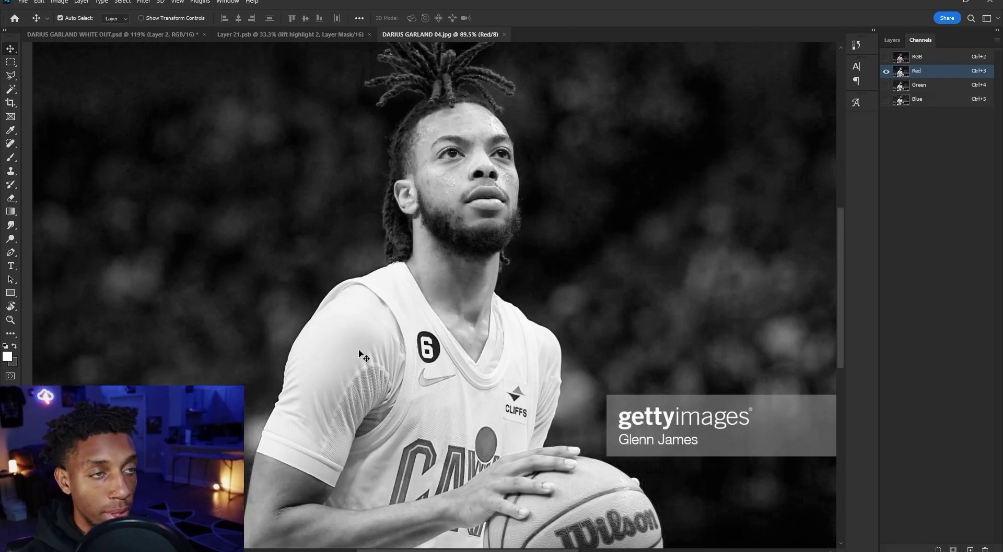
pyautogui.scroll(-3, 384, 366)
pyautogui.scroll(-2, 369, 304)
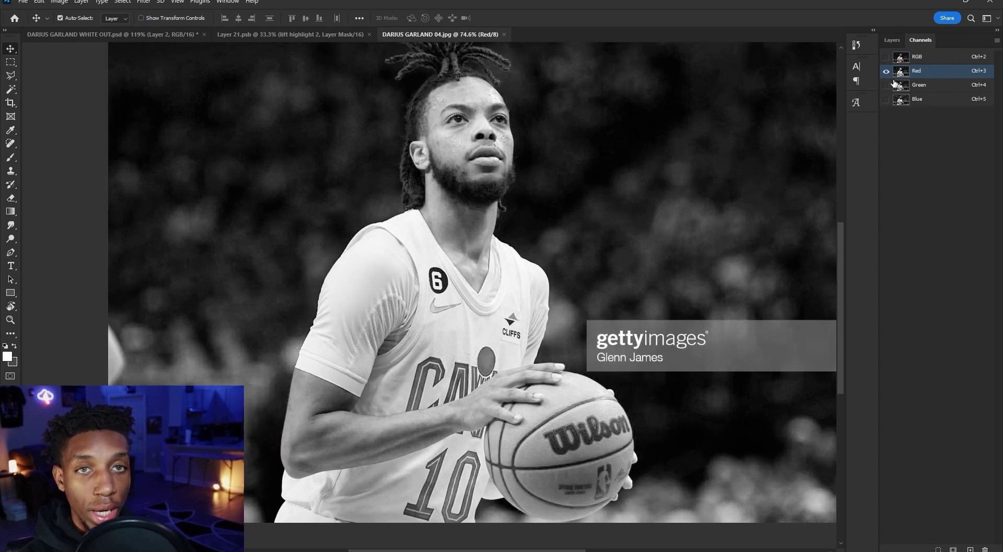
pyautogui.click(899, 42)
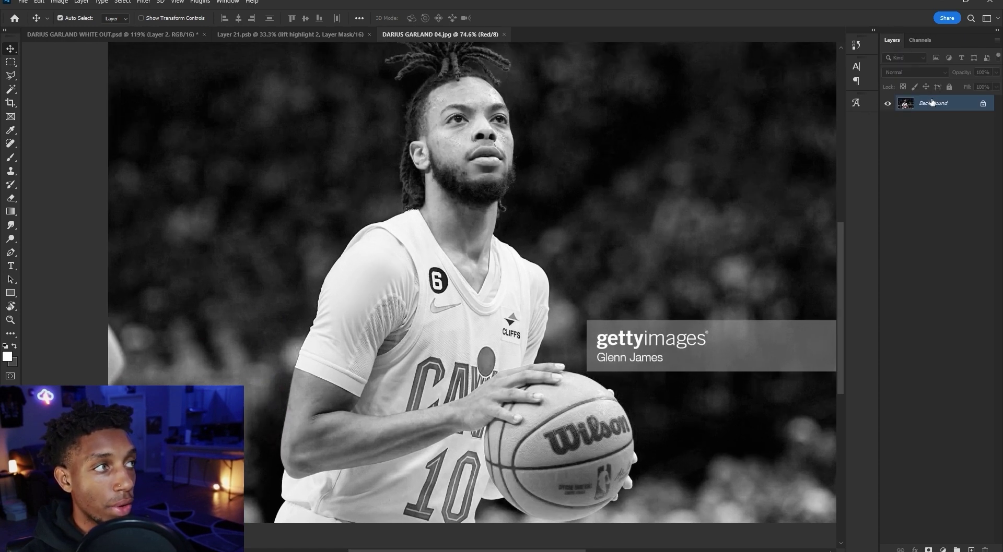
pyautogui.click(920, 40)
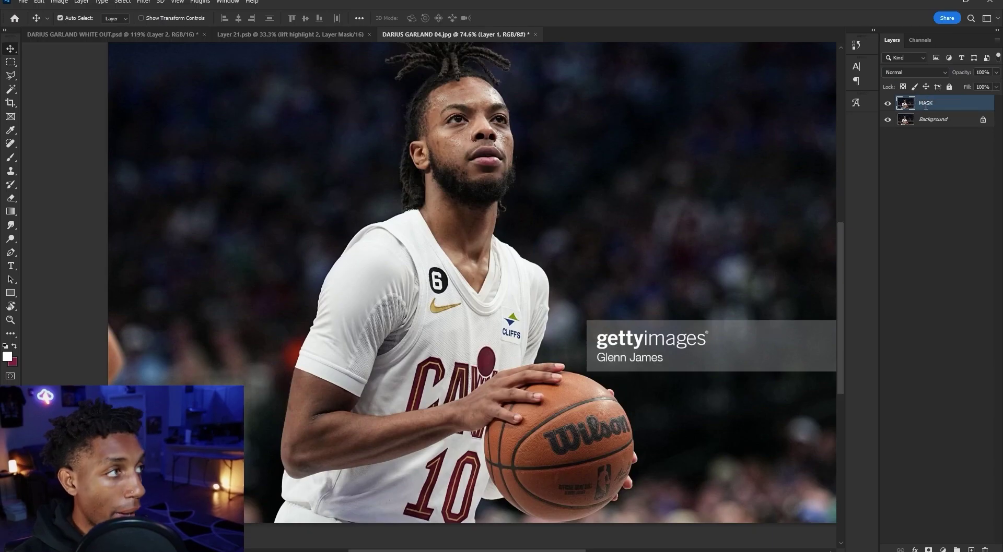
pyautogui.press('Return')
# - Isolate the Red channel of the MASK layer and duplicate it as a new channel
pyautogui.click(920, 40)
pyautogui.click(916, 71)
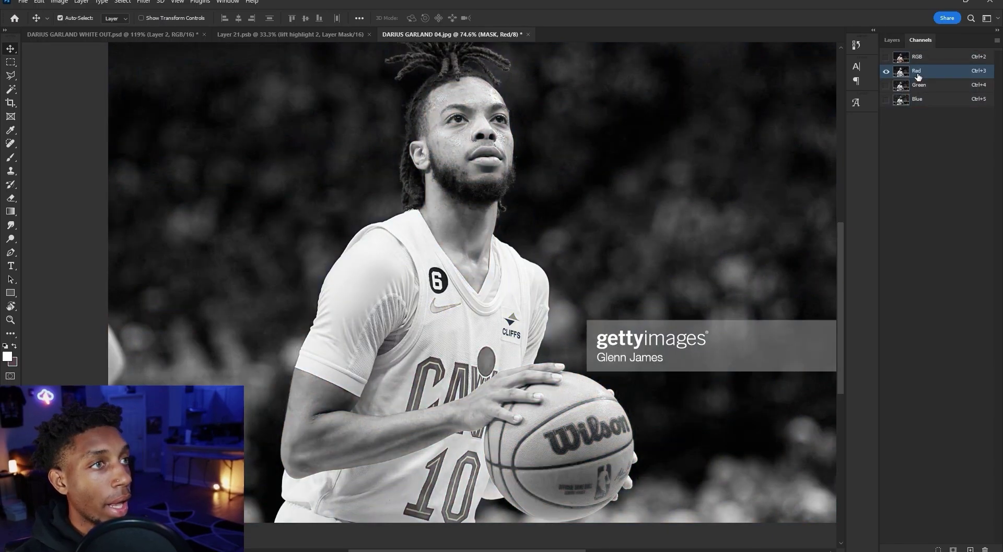
pyautogui.scroll(-2, 525, 212)
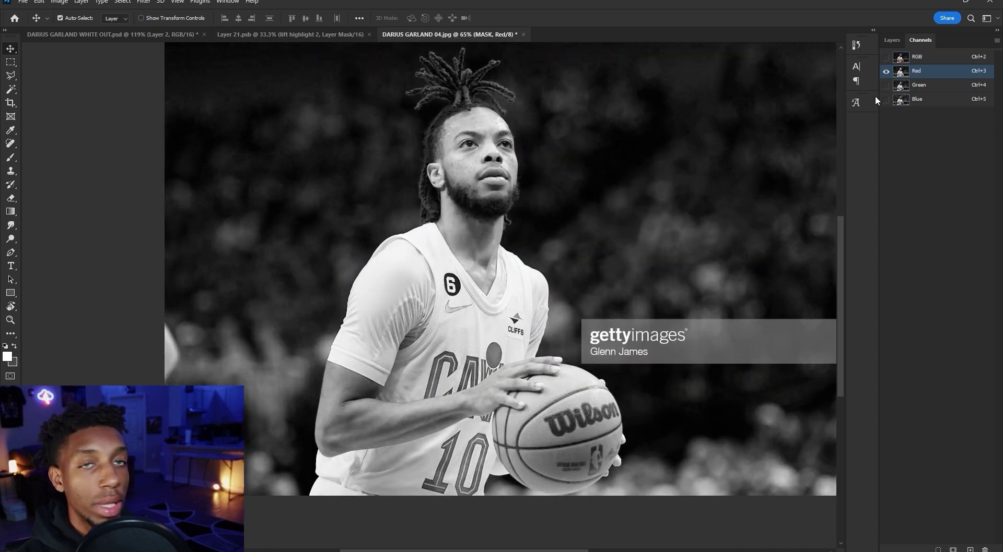
pyautogui.moveTo(915, 75); pyautogui.dragTo(970, 549)
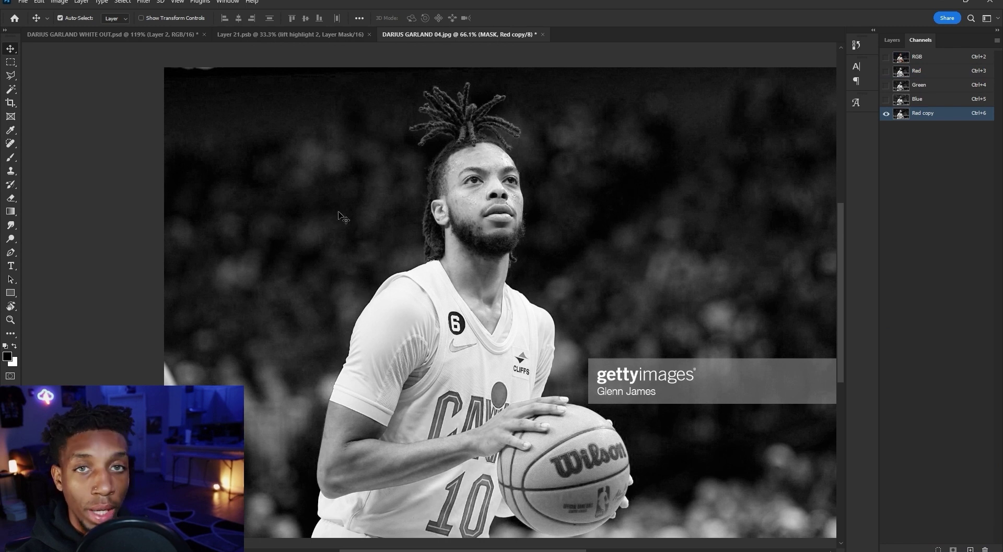
# - Set up the Burn tool with its range limited to Shadows for darkening the copied red channel
pyautogui.scroll(4, 475, 165)
pyautogui.click(10, 240)
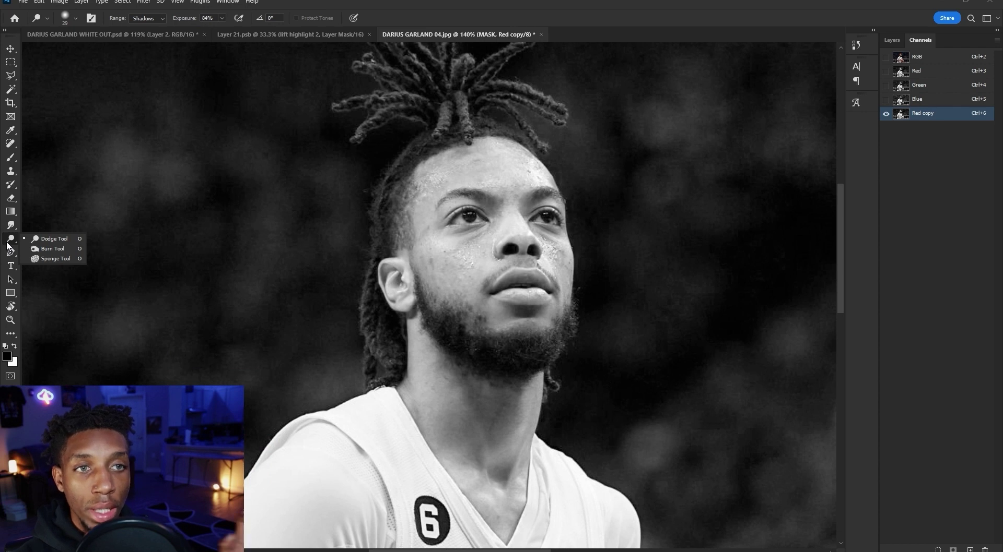
pyautogui.click(52, 249)
pyautogui.scroll(3, 326, 294)
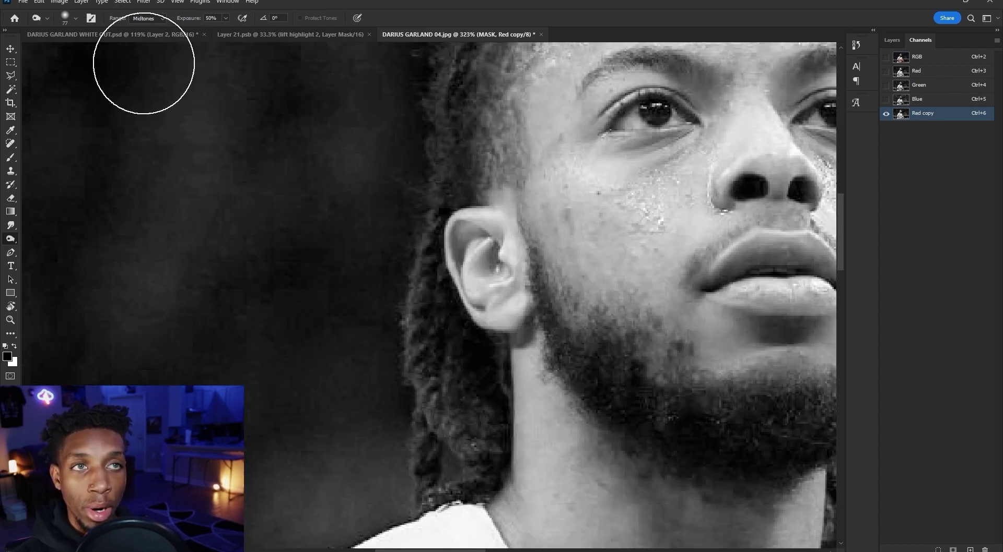
pyautogui.click(153, 19)
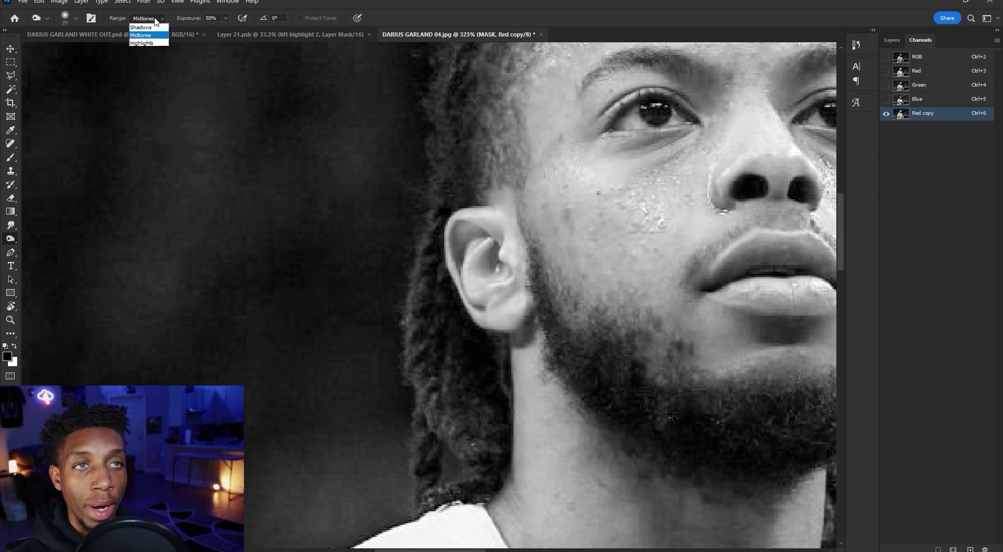
pyautogui.click(150, 26)
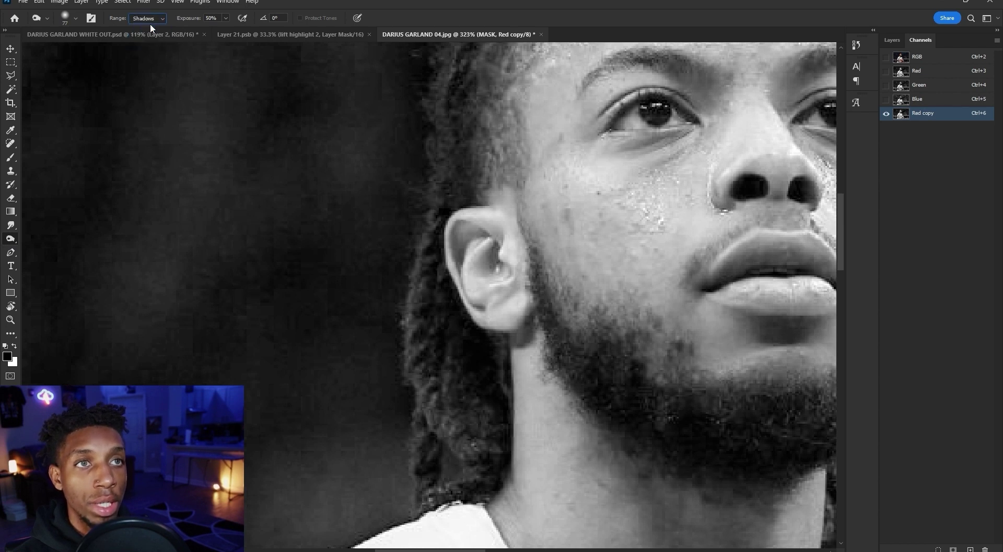
pyautogui.rightClick(11, 239)
pyautogui.click(51, 248)
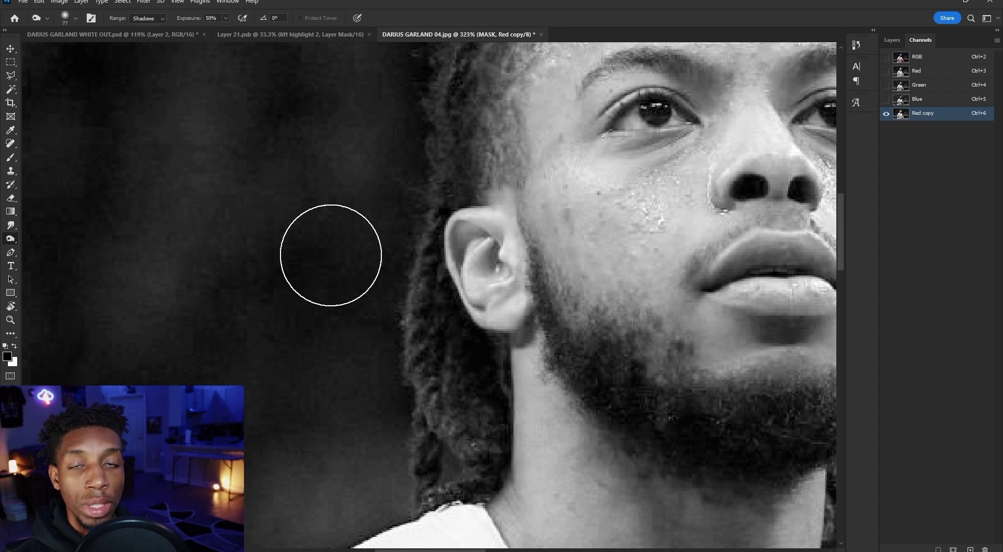
# - Burn the background behind the player's ear, neck and back shoulder to black with a soft brush
pyautogui.keyDown('alt'); pyautogui.rightClick(353, 445); pyautogui.keyUp('alt')
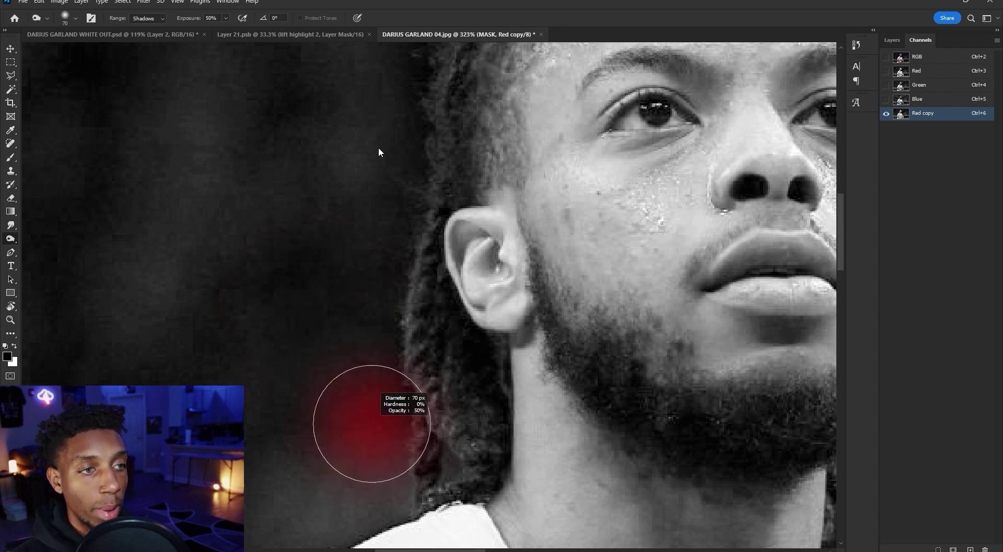
pyautogui.scroll(3, 385, 440)
pyautogui.moveTo(385, 441)
pyautogui.mouseDown()
pyautogui.moveTo(371, 341)
pyautogui.moveTo(351, 320)
pyautogui.moveTo(356, 329)
pyautogui.moveTo(372, 224)
pyautogui.moveTo(342, 354)
pyautogui.moveTo(377, 429)
pyautogui.moveTo(251, 416)
pyautogui.mouseUp()
pyautogui.scroll(-3, 372, 340)
pyautogui.keyDown('alt'); pyautogui.rightClick(362, 331); pyautogui.keyUp('alt')
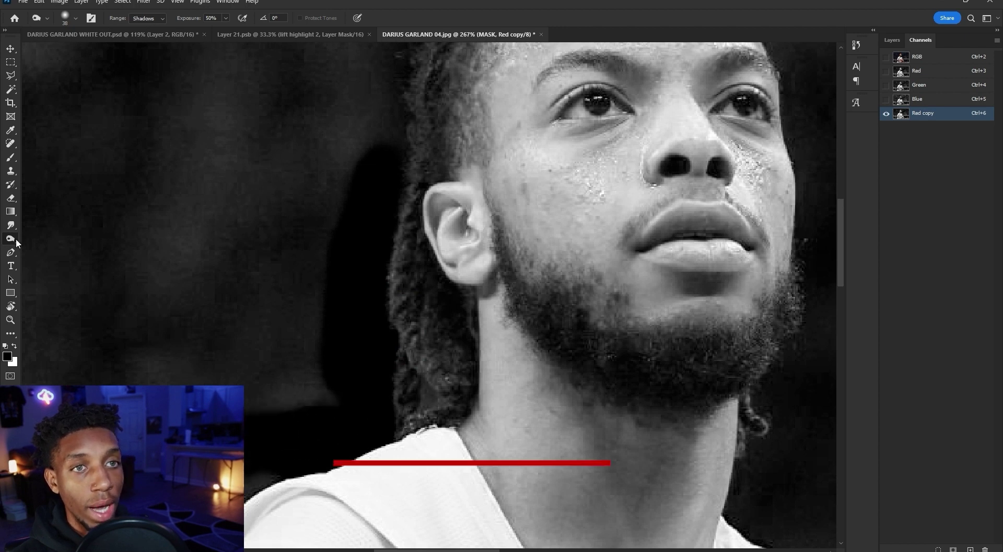
pyautogui.scroll(-2, 277, 291)
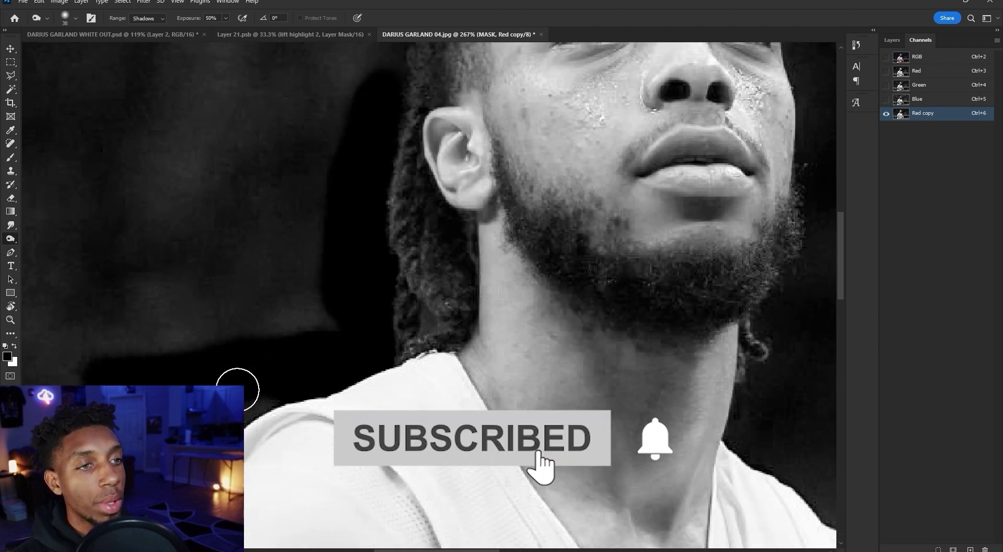
# - Burn the background along the back of the player's head up to the hairline to black
pyautogui.press(']')
pyautogui.press(']')
pyautogui.press(']')
pyautogui.press(']')
pyautogui.press(']')
pyautogui.press(']')
pyautogui.scroll(4, 303, 315)
pyautogui.moveTo(267, 326)
pyautogui.mouseDown()
pyautogui.moveTo(356, 164)
pyautogui.moveTo(358, 109)
pyautogui.moveTo(338, 97)
pyautogui.mouseUp()
pyautogui.scroll(3, 338, 98)
pyautogui.scroll(-2, 381, 146)
pyautogui.scroll(4, 394, 141)
pyautogui.moveTo(398, 140); pyautogui.dragTo(346, 149)
pyautogui.moveTo(369, 210); pyautogui.dragTo(400, 153)
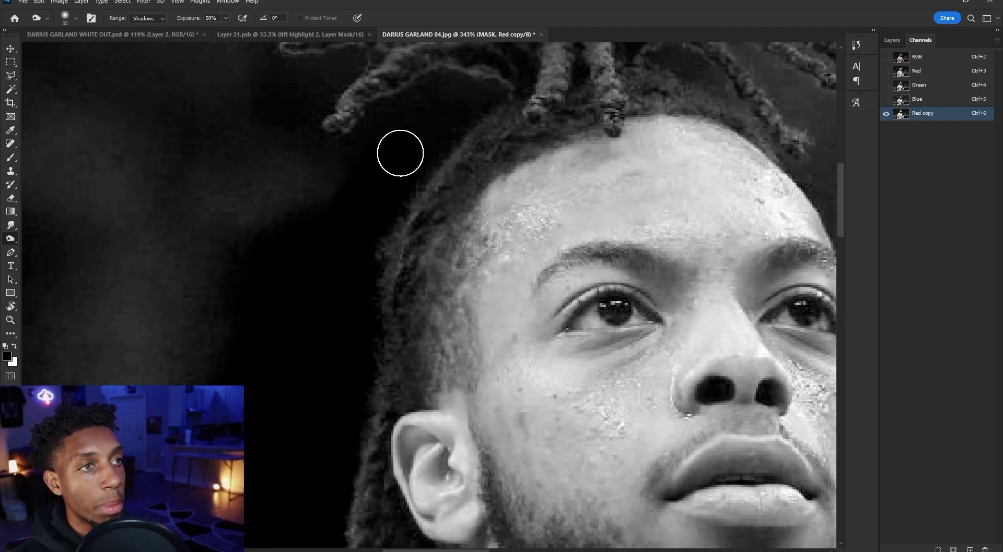
# - Burn the background around and between the dreadlocks on the back side of the head to black
pyautogui.scroll(2, 389, 167)
pyautogui.moveTo(289, 160)
pyautogui.mouseDown()
pyautogui.moveTo(255, 107)
pyautogui.moveTo(259, 96)
pyautogui.moveTo(364, 71)
pyautogui.mouseUp()
pyautogui.scroll(2, 364, 71)
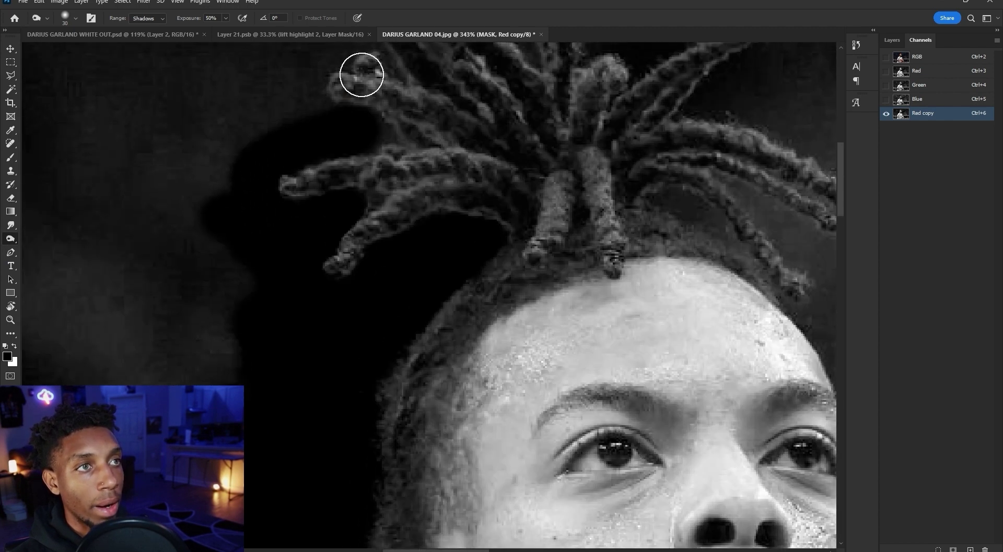
pyautogui.moveTo(366, 135)
pyautogui.mouseDown()
pyautogui.moveTo(193, 119)
pyautogui.moveTo(245, 126)
pyautogui.mouseUp()
pyautogui.moveTo(248, 112)
pyautogui.mouseDown()
pyautogui.moveTo(204, 210)
pyautogui.moveTo(218, 337)
pyautogui.moveTo(204, 364)
pyautogui.mouseUp()
# - Burn the background beside the front shoulder and across the rest of the photo to solid black
pyautogui.scroll(-9, 360, 206)
pyautogui.scroll(5, 483, 313)
pyautogui.moveTo(447, 221)
pyautogui.mouseDown()
pyautogui.moveTo(443, 231)
pyautogui.moveTo(486, 282)
pyautogui.moveTo(531, 291)
pyautogui.moveTo(531, 316)
pyautogui.mouseUp()
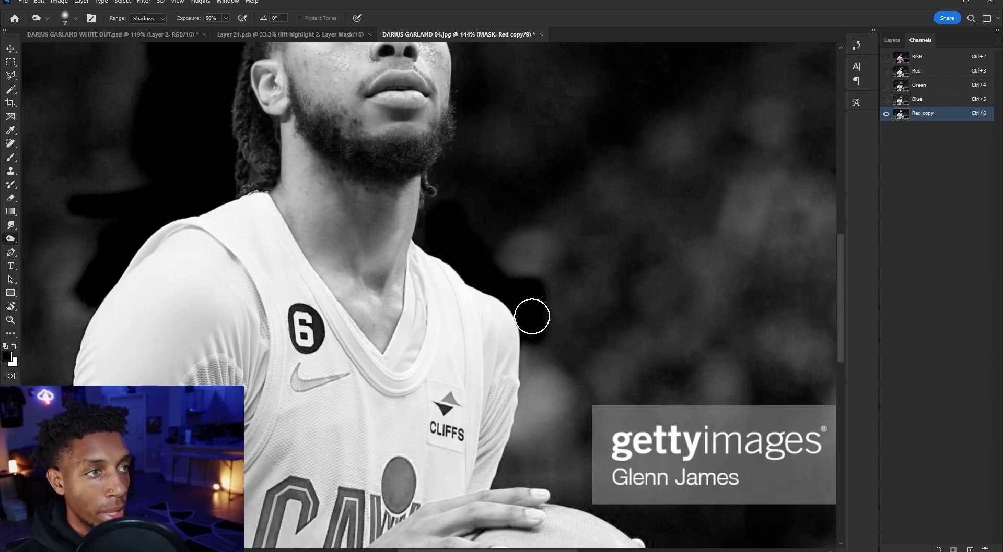
pyautogui.scroll(-5, 361, 197)
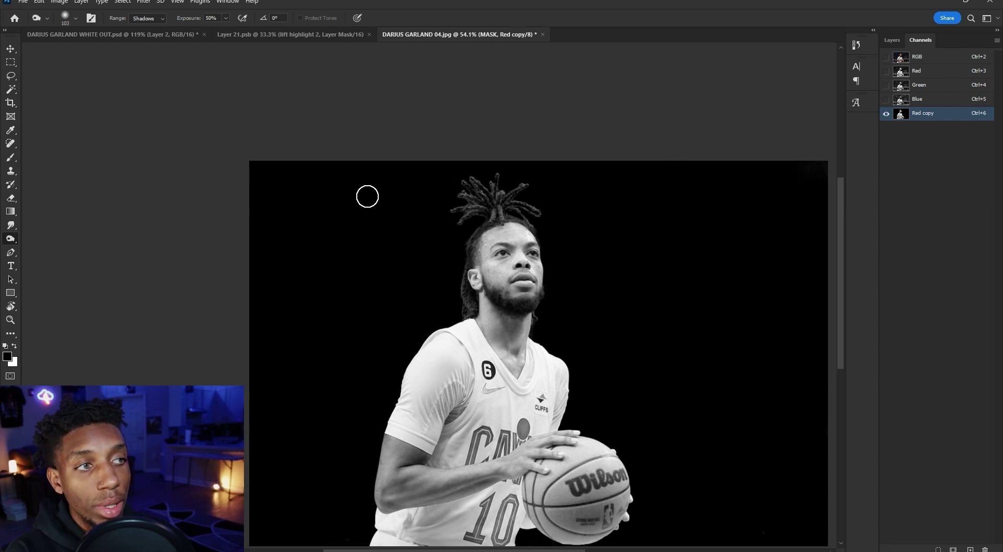
# - Lighten the dreadlocks at the back of the head using the Dodge tool with range Shadows, undoing the stray stroke
pyautogui.scroll(5, 571, 193)
pyautogui.click(141, 20)
pyautogui.click(148, 26)
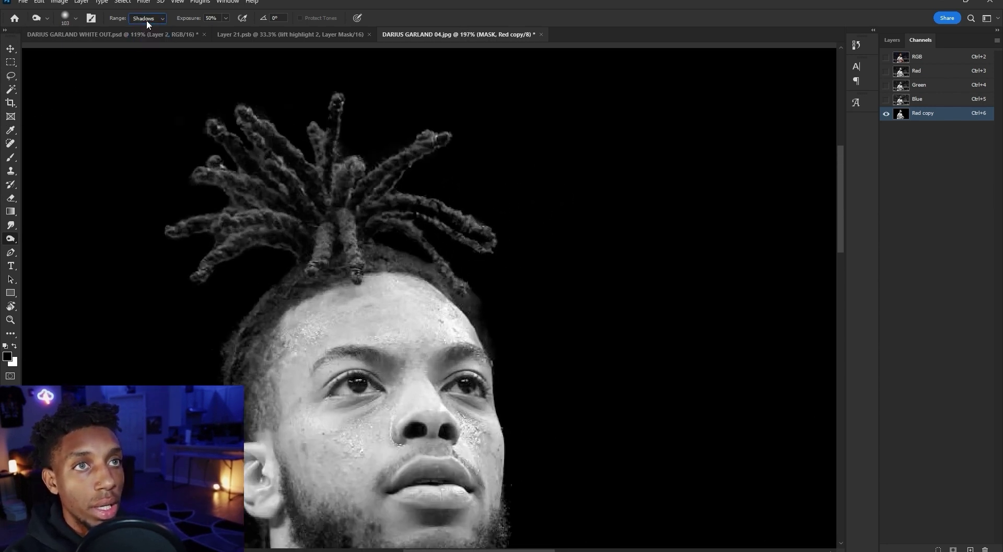
pyautogui.rightClick(13, 245)
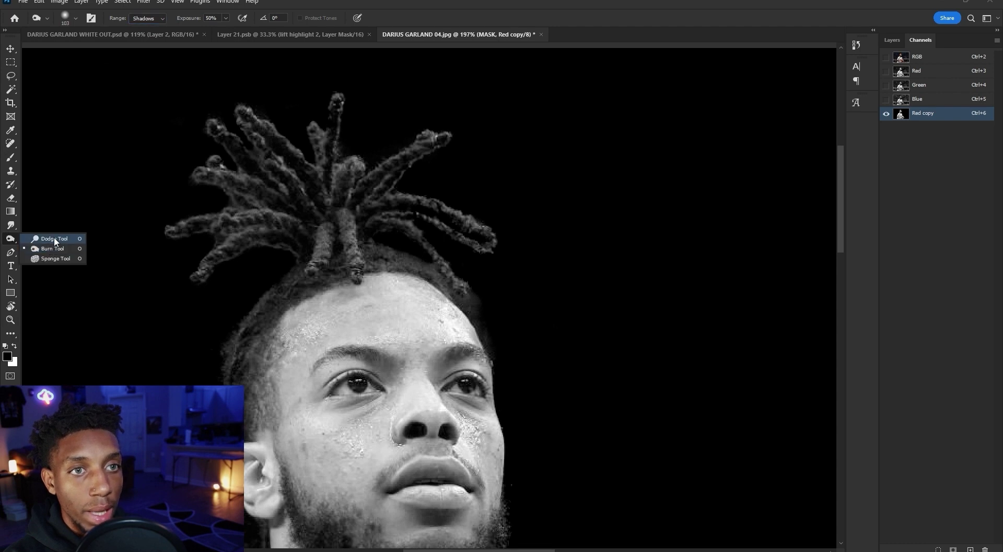
pyautogui.click(39, 233)
pyautogui.scroll(3, 224, 173)
pyautogui.moveTo(168, 172); pyautogui.dragTo(189, 167)
pyautogui.moveTo(162, 160)
pyautogui.mouseDown()
pyautogui.moveTo(224, 174)
pyautogui.moveTo(193, 137)
pyautogui.moveTo(252, 176)
pyautogui.moveTo(218, 185)
pyautogui.moveTo(246, 203)
pyautogui.moveTo(200, 257)
pyautogui.moveTo(94, 287)
pyautogui.moveTo(221, 275)
pyautogui.moveTo(202, 267)
pyautogui.moveTo(206, 298)
pyautogui.mouseUp()
pyautogui.hotkey('ctrl', 'z')
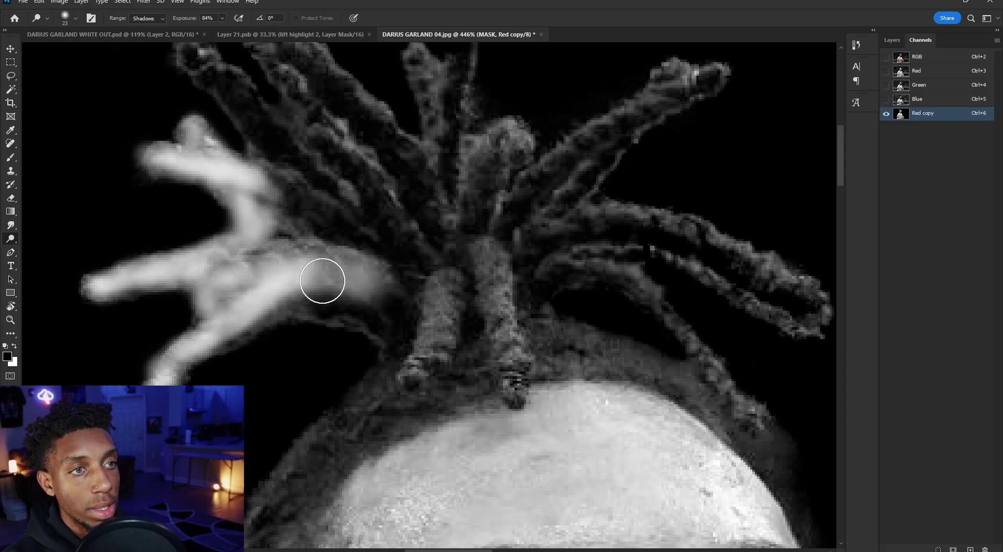
# - Dodge the remaining dreadlocks, hair and beard toward white, using a smaller brush for the individual strands
pyautogui.moveTo(323, 281)
pyautogui.mouseDown()
pyautogui.moveTo(452, 341)
pyautogui.moveTo(339, 254)
pyautogui.moveTo(265, 247)
pyautogui.moveTo(305, 171)
pyautogui.moveTo(259, 157)
pyautogui.mouseUp()
pyautogui.hotkey('ctrl', 'z')
pyautogui.press('[')
pyautogui.press('[')
pyautogui.press('[')
pyautogui.press('[')
pyautogui.press('[')
pyautogui.moveTo(285, 202)
pyautogui.mouseDown()
pyautogui.moveTo(249, 100)
pyautogui.moveTo(251, 157)
pyautogui.moveTo(240, 121)
pyautogui.moveTo(192, 62)
pyautogui.mouseUp()
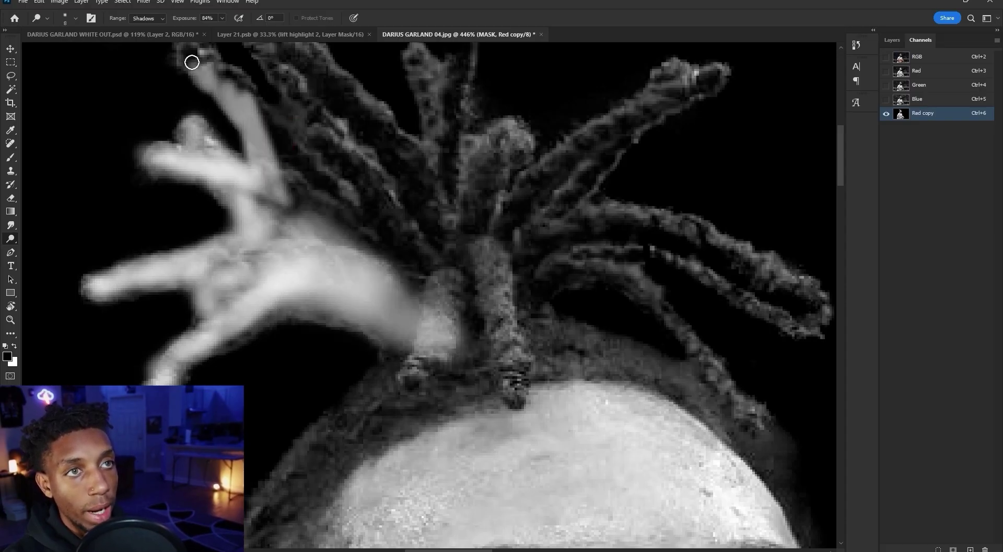
pyautogui.scroll(2, 191, 68)
pyautogui.press(']')
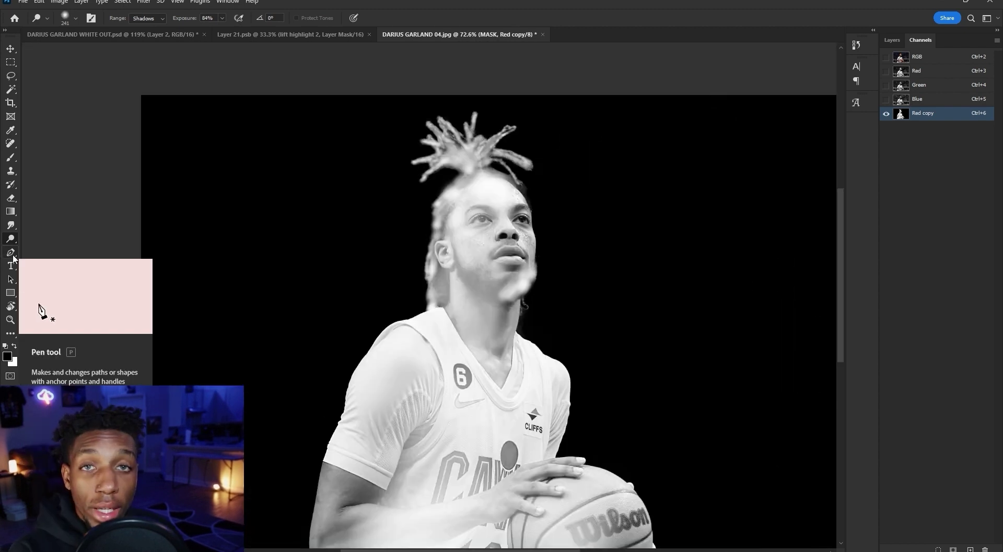
# - Fill the player's face, jersey, arms and ball with solid white in the copied red channel
pyautogui.press('b')
pyautogui.keyDown('alt'); pyautogui.rightClick(536, 207); pyautogui.keyUp('alt')
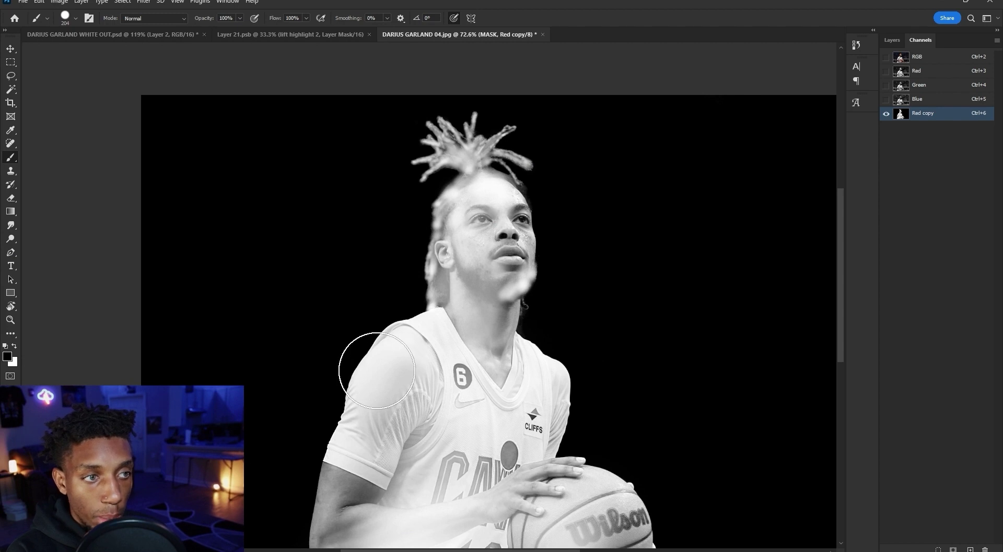
pyautogui.keyDown('alt'); pyautogui.rightClick(497, 246); pyautogui.keyUp('alt')
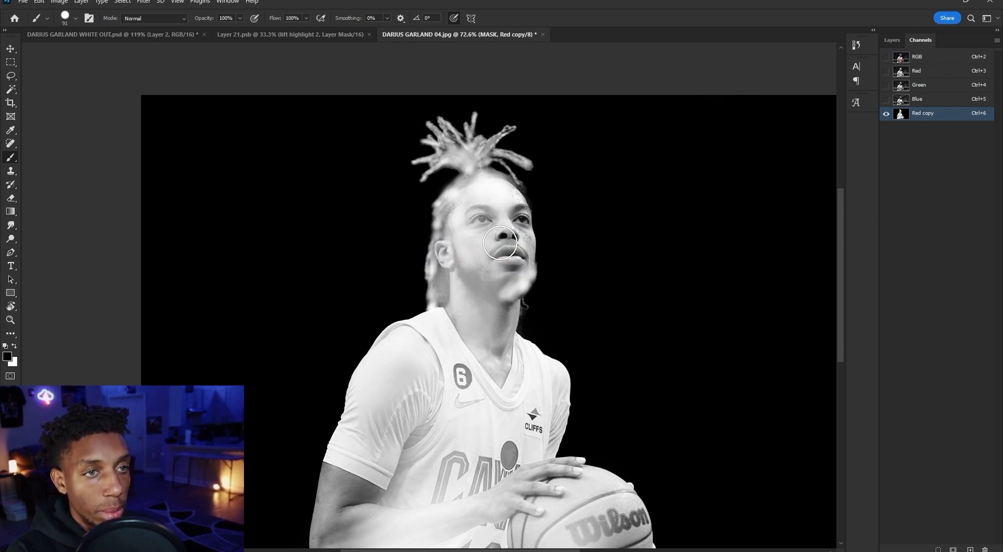
pyautogui.moveTo(497, 225)
pyautogui.mouseDown()
pyautogui.moveTo(502, 248)
pyautogui.moveTo(508, 237)
pyautogui.moveTo(492, 201)
pyautogui.moveTo(480, 256)
pyautogui.moveTo(479, 202)
pyautogui.moveTo(452, 421)
pyautogui.mouseUp()
pyautogui.moveTo(446, 458); pyautogui.dragTo(441, 473)
pyautogui.click(10, 76)
pyautogui.scroll(-5, 362, 401)
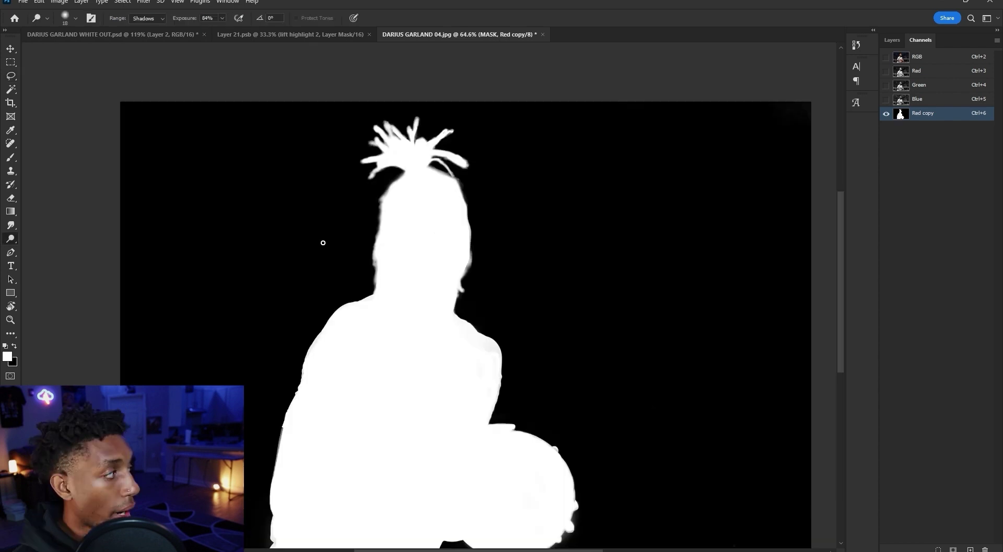
# - Dodge the gray tip of the short dreadlock at the back of the head with a small brush
pyautogui.scroll(5, 402, 123)
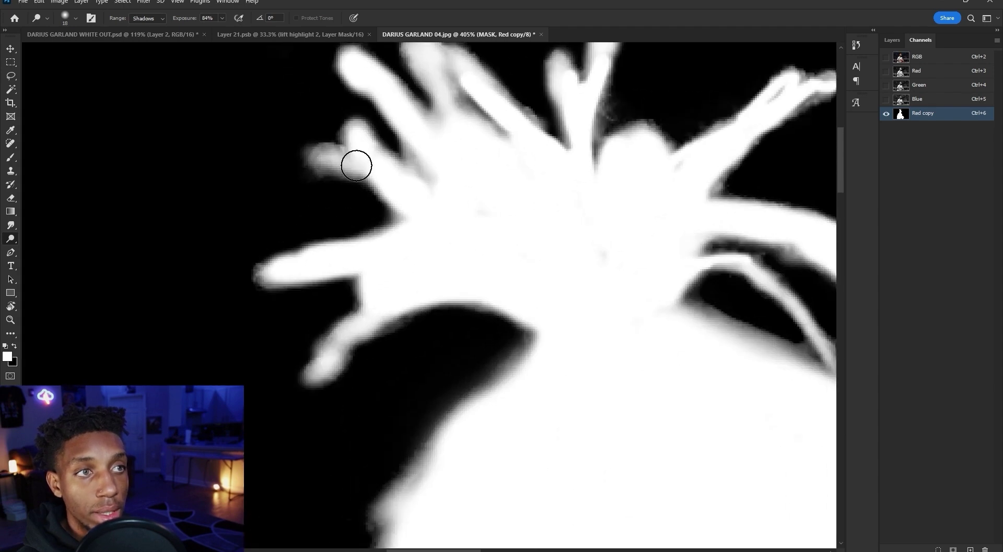
pyautogui.moveTo(345, 166); pyautogui.dragTo(343, 166)
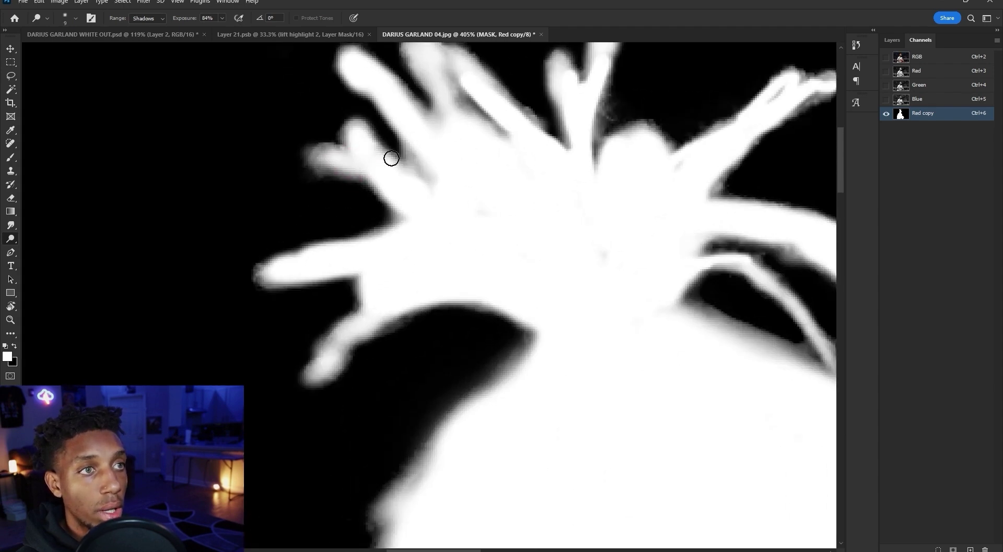
pyautogui.scroll(-8, 371, 158)
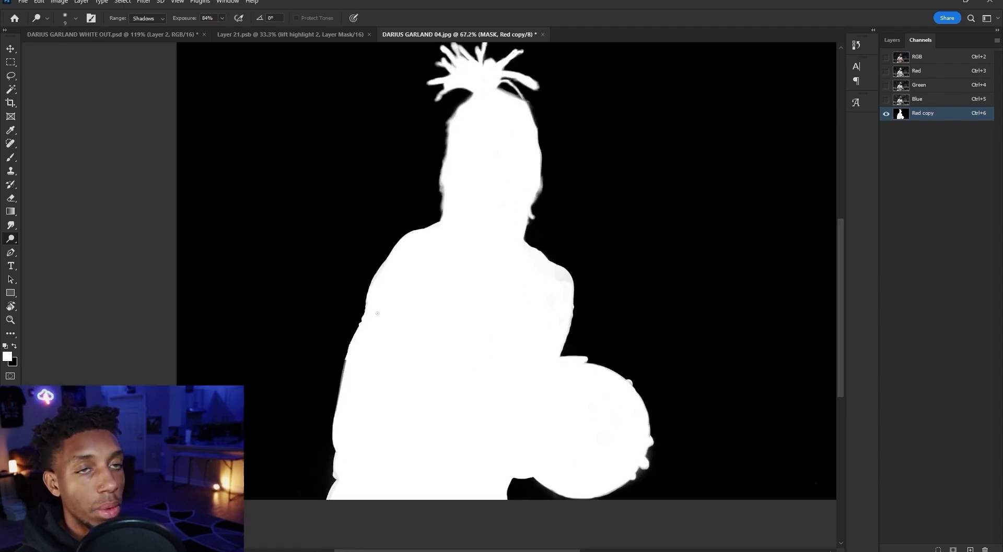
# - Dodge the soft gray edge beside the beard and neck, and undo the last stroke
pyautogui.scroll(2, 638, 194)
pyautogui.scroll(6, 528, 246)
pyautogui.moveTo(533, 228); pyautogui.dragTo(536, 229)
pyautogui.moveTo(566, 269)
pyautogui.mouseDown()
pyautogui.moveTo(579, 228)
pyautogui.moveTo(573, 246)
pyautogui.mouseUp()
pyautogui.hotkey('ctrl', 'z')
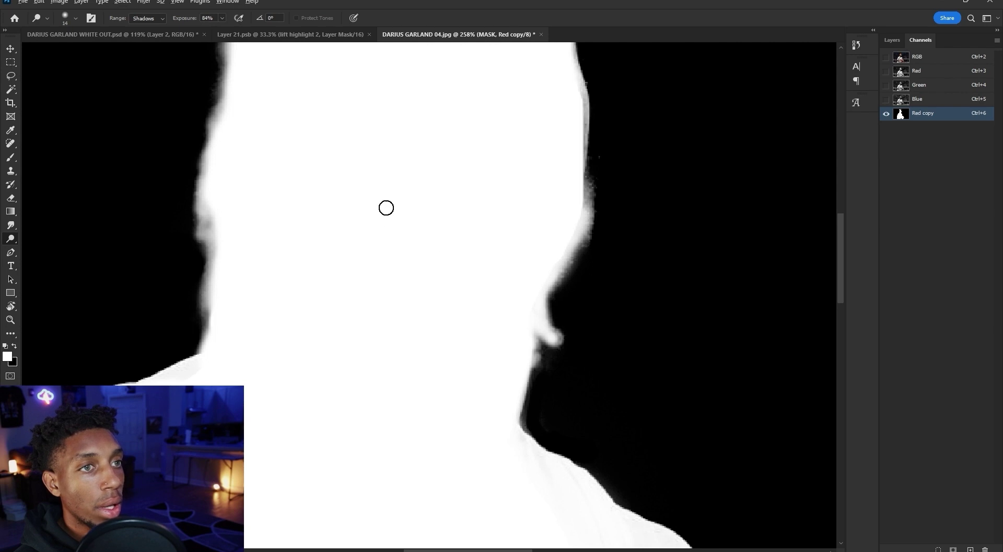
pyautogui.scroll(-8, 390, 220)
pyautogui.scroll(1, 421, 183)
pyautogui.scroll(3, 423, 179)
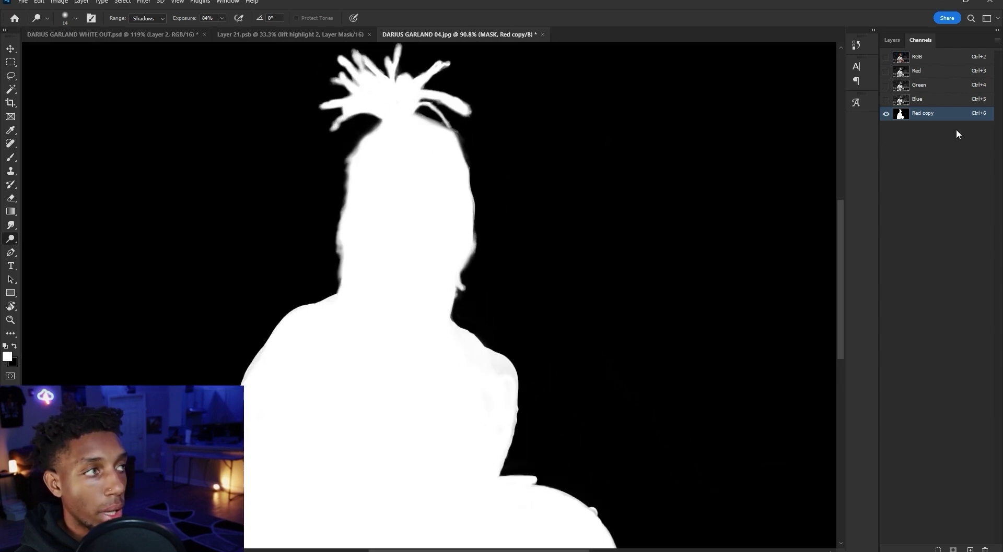
# - Load the Red copy channel as a selection and apply it as a layer mask on the MASK layer
pyautogui.keyDown('ctrl'); pyautogui.click(900, 115); pyautogui.keyUp('ctrl')
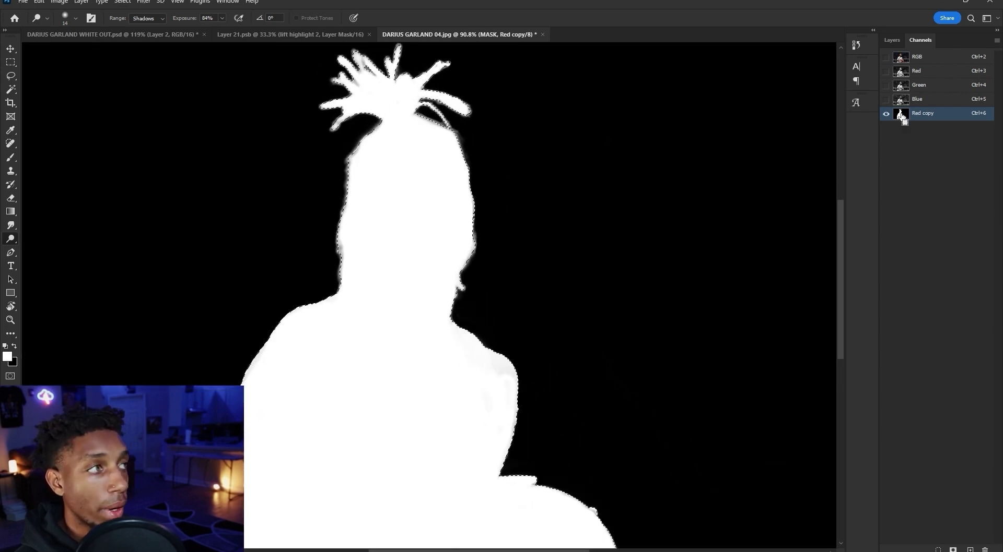
pyautogui.click(896, 38)
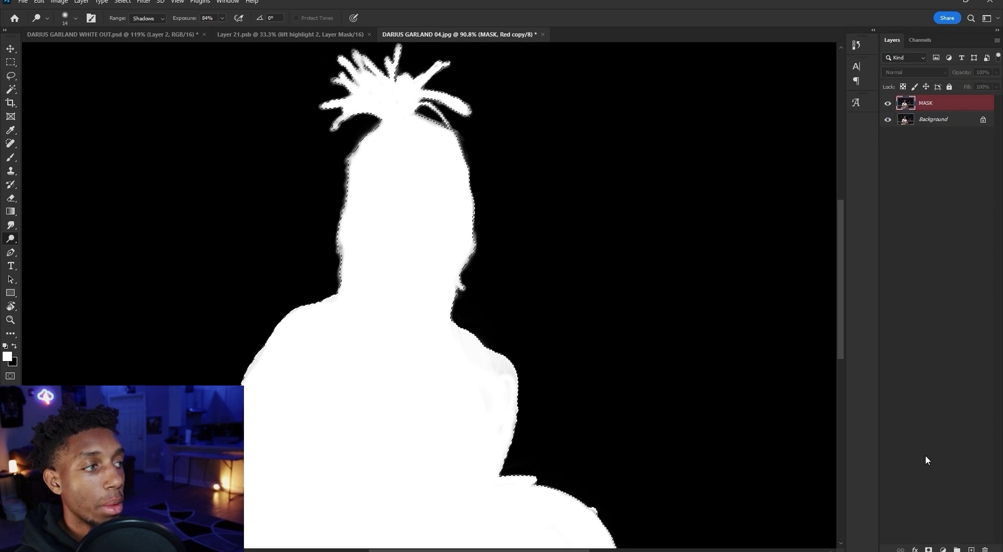
pyautogui.click(928, 550)
pyautogui.scroll(-3, 760, 474)
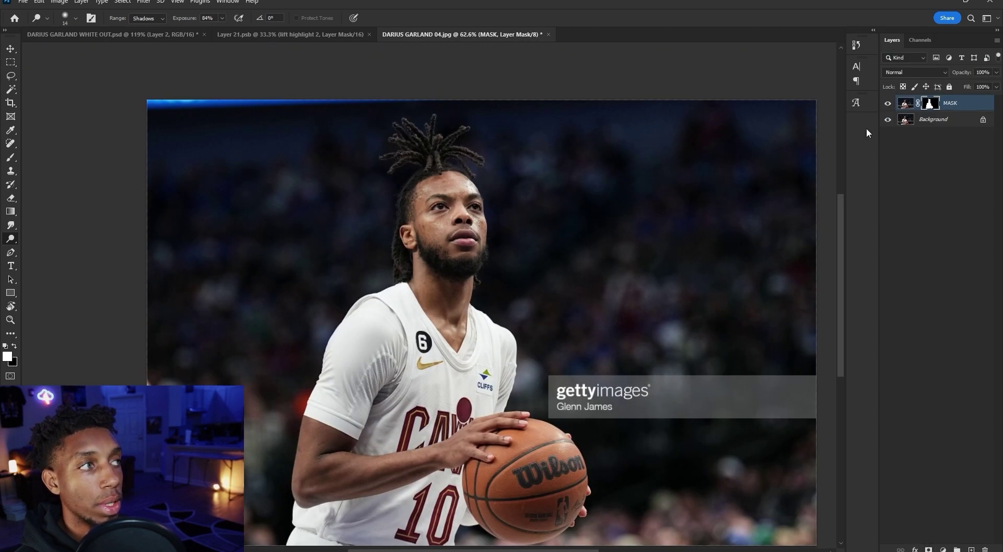
# - Hide the Background layer and place a light gray solid color fill layer beneath the MASK layer
pyautogui.click(887, 120)
pyautogui.scroll(2, 482, 323)
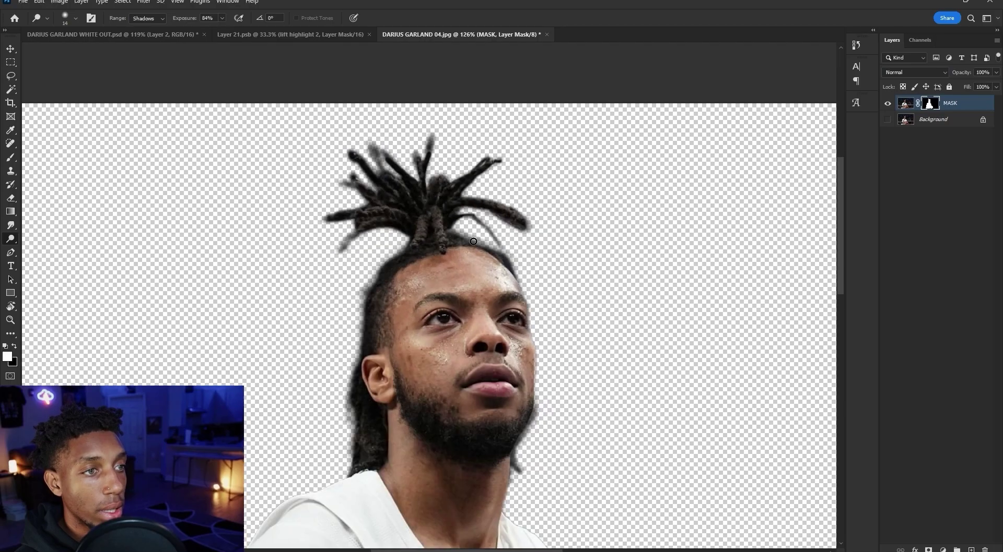
pyautogui.scroll(2, 716, 329)
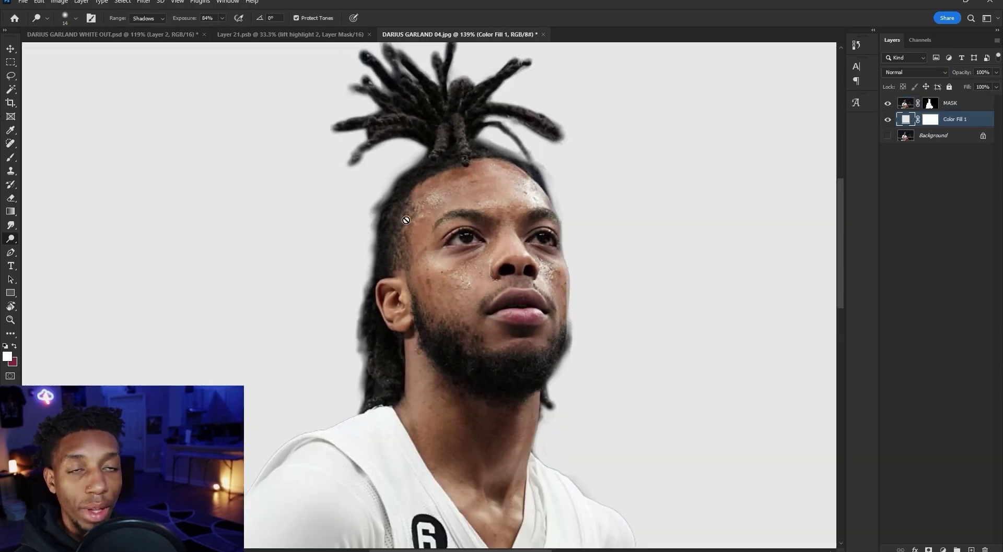
pyautogui.scroll(4, 406, 220)
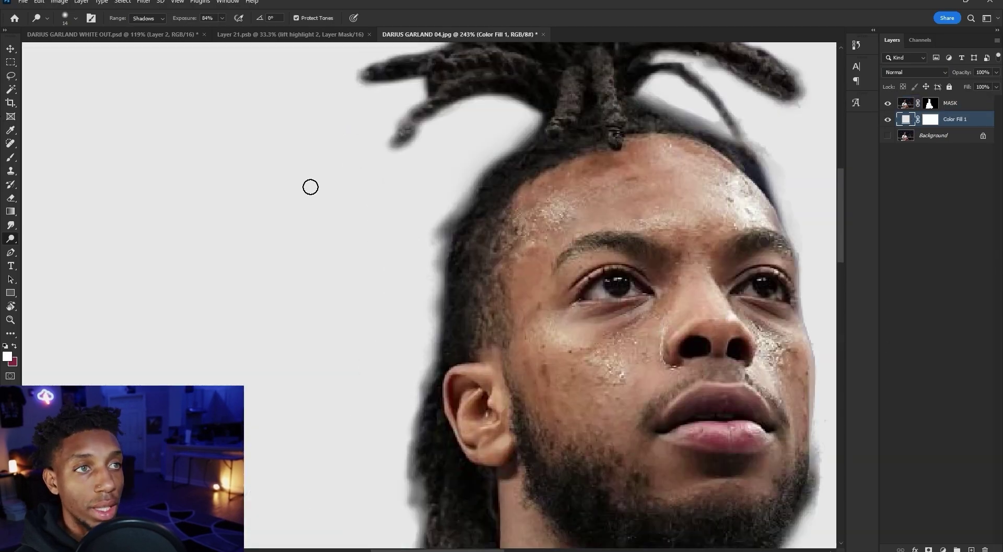
pyautogui.scroll(-3, 476, 214)
# - Duplicate the MASK layer three times to firm up the cutout's soft edges, and merge the stacked copies into one layer
pyautogui.click(928, 102)
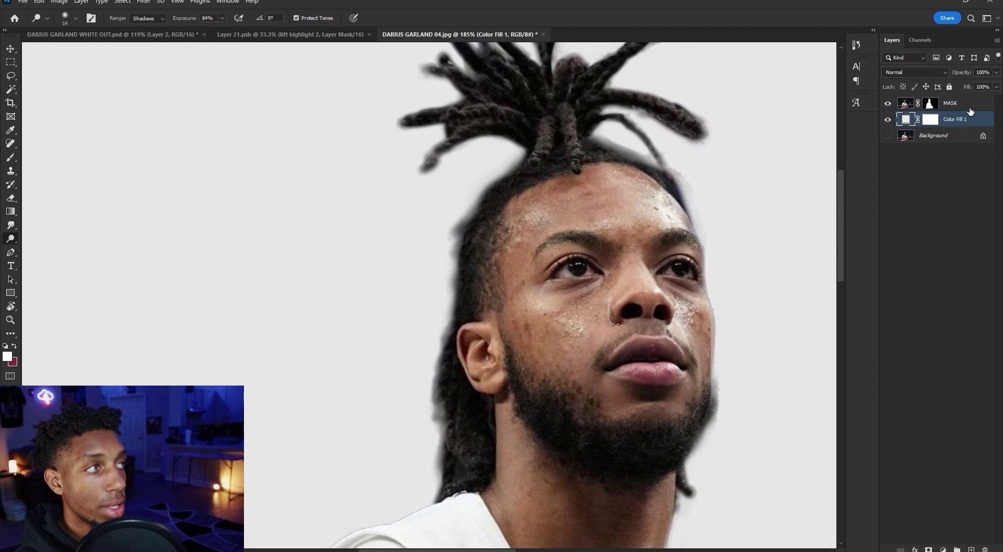
pyautogui.hotkey('ctrl', 'j')
pyautogui.hotkey('ctrl', 'j')
pyautogui.hotkey('ctrl', 'j')
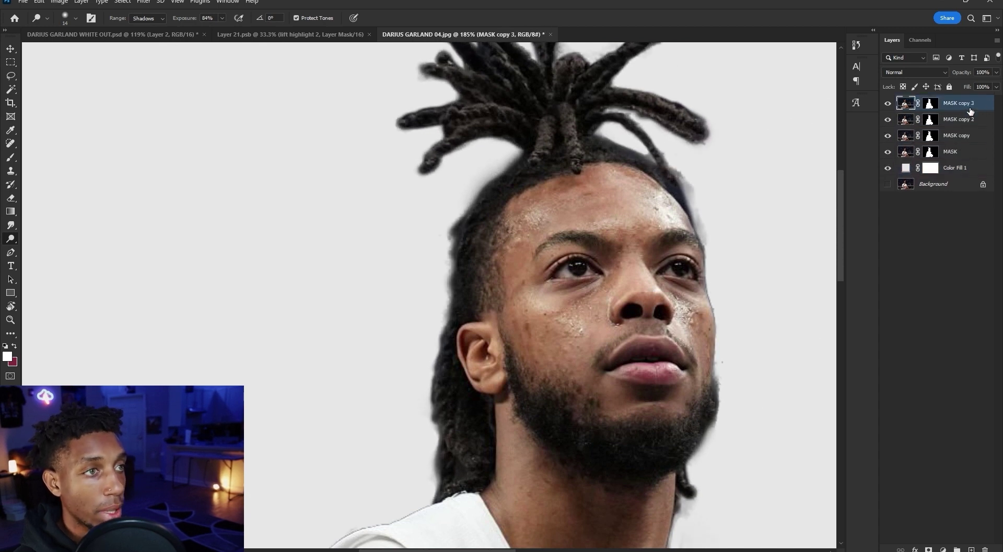
pyautogui.scroll(-4, 571, 156)
pyautogui.scroll(2, 580, 208)
pyautogui.scroll(-1, 611, 277)
pyautogui.scroll(3, 621, 277)
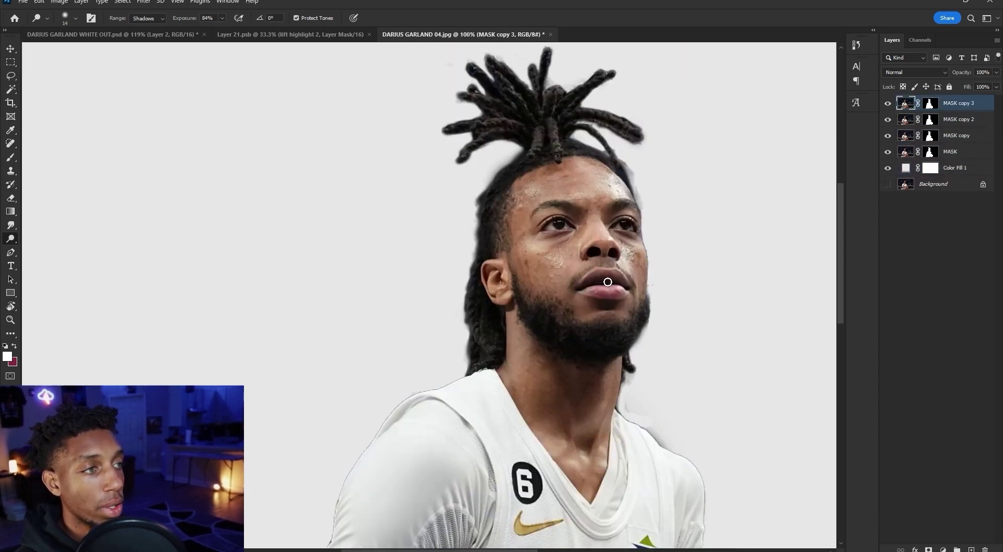
pyautogui.keyDown('shift'); pyautogui.click(968, 155); pyautogui.keyUp('shift')
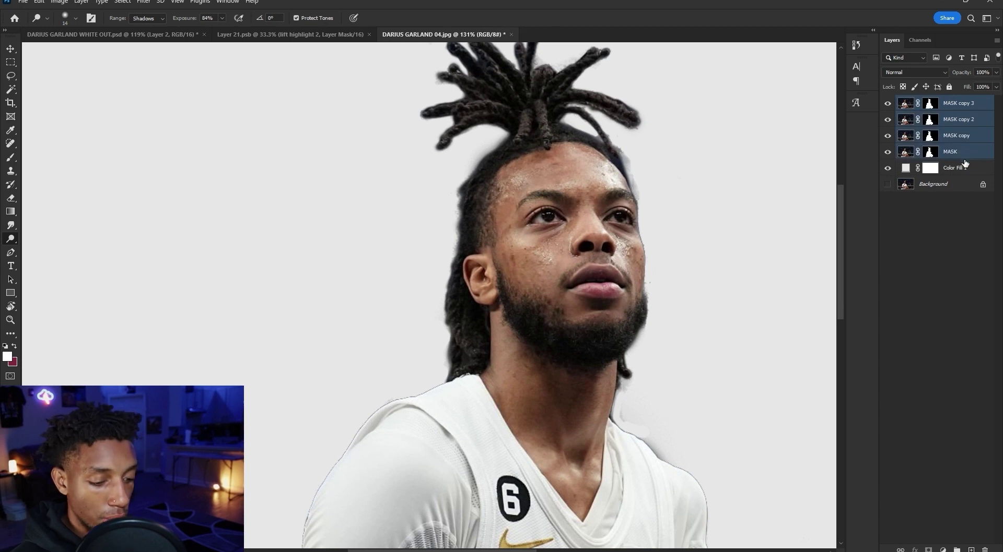
pyautogui.hotkey('ctrl', 'e')
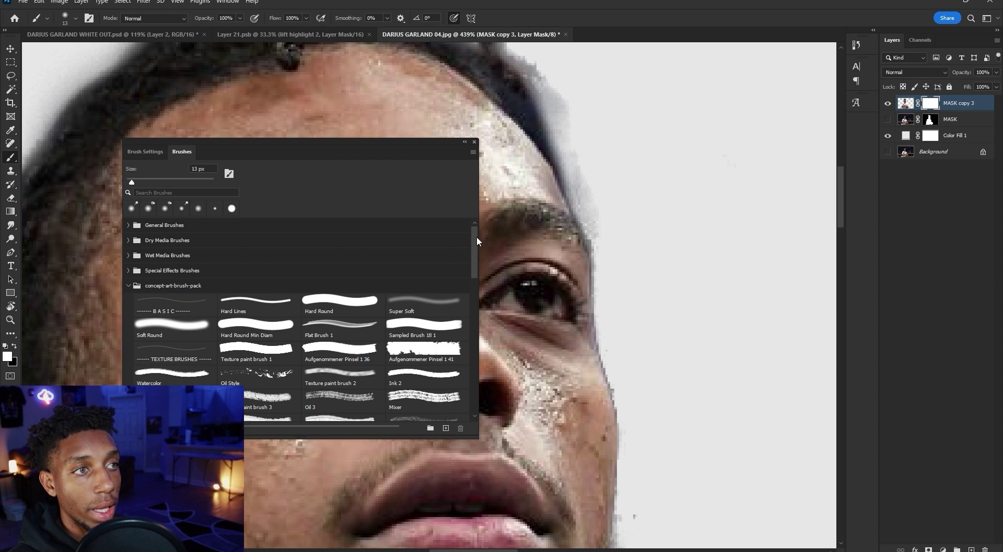
# - Choose a brush preset and paint the gray fringe beside the player's face and shoulder out in black on the MASK copy 3 mask
pyautogui.moveTo(477, 236); pyautogui.dragTo(474, 303)
pyautogui.click(256, 360)
pyautogui.click(474, 142)
pyautogui.scroll(5, 542, 148)
pyautogui.moveTo(553, 136); pyautogui.dragTo(538, 138)
pyautogui.moveTo(640, 157); pyautogui.dragTo(622, 161)
pyautogui.press('x')
pyautogui.press('[')
pyautogui.press('[')
pyautogui.scroll(-4, 611, 177)
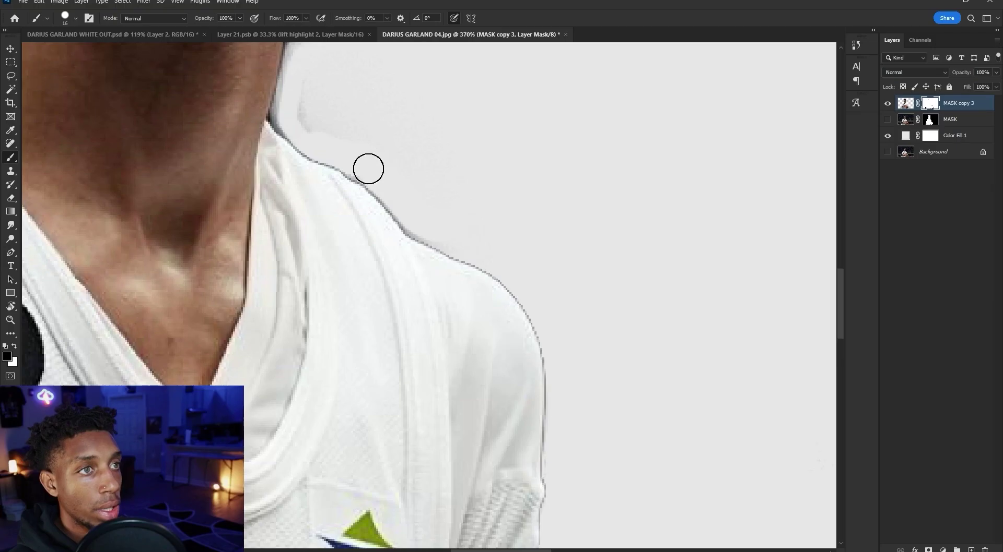
pyautogui.scroll(2, 358, 52)
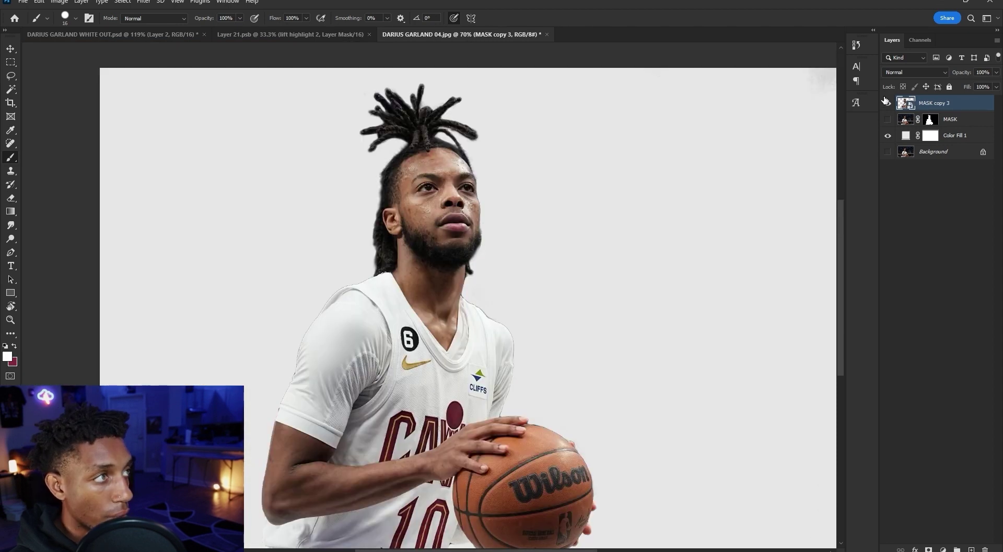
# - Load the outline of the MASK copy 3 layer as a selection and apply it as a layer mask
pyautogui.keyDown('ctrl'); pyautogui.click(907, 104); pyautogui.keyUp('ctrl')
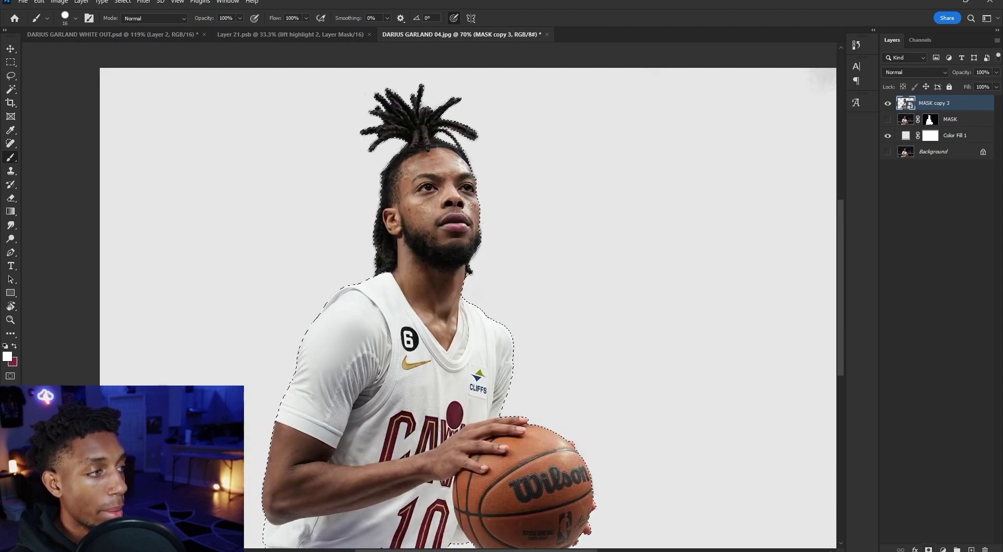
pyautogui.click(928, 549)
# - Contract the MASK copy 3 layer mask with the Minimum filter, using a 1.5-pixel radius and preserving roundness
pyautogui.scroll(4, 469, 232)
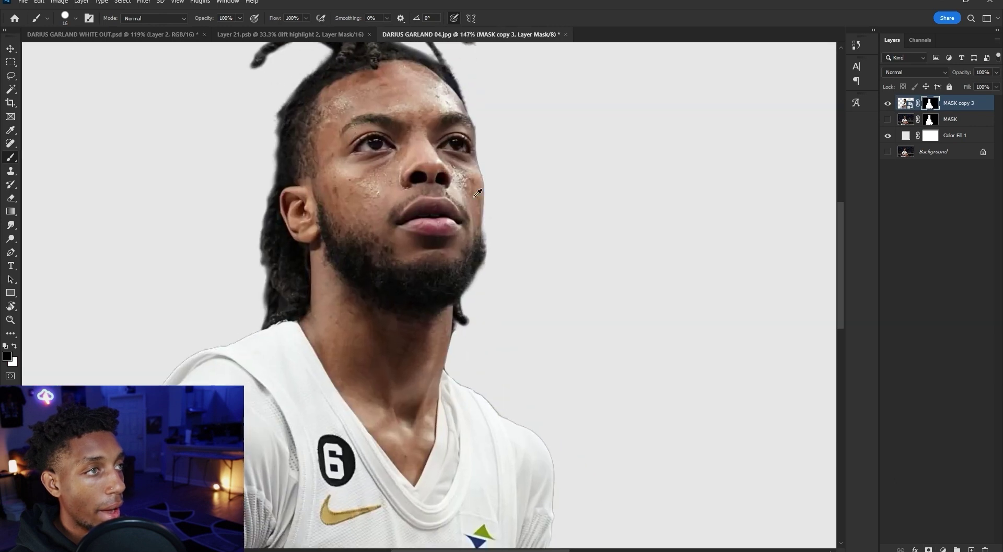
pyautogui.click(144, 2)
pyautogui.moveTo(230, 214)
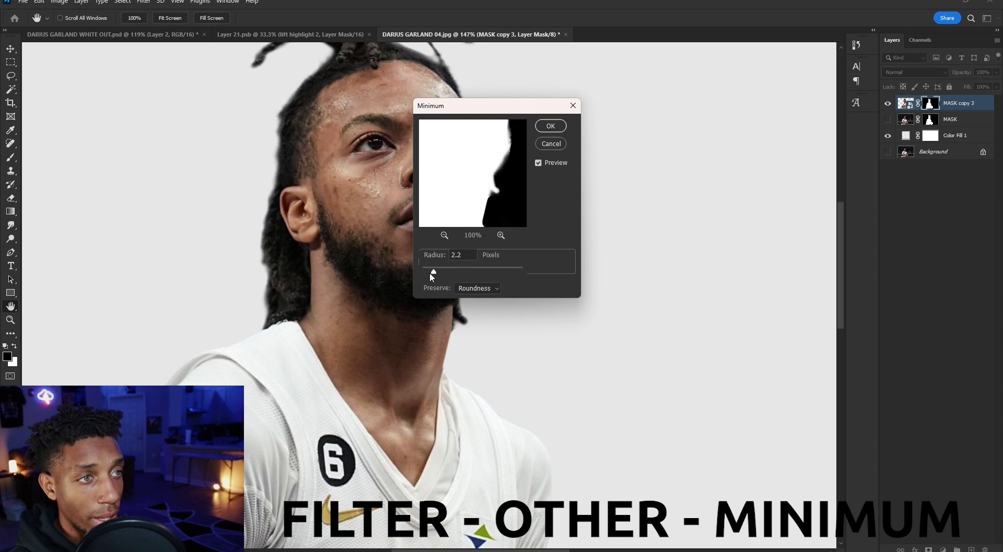
pyautogui.moveTo(432, 272); pyautogui.dragTo(220, 348)
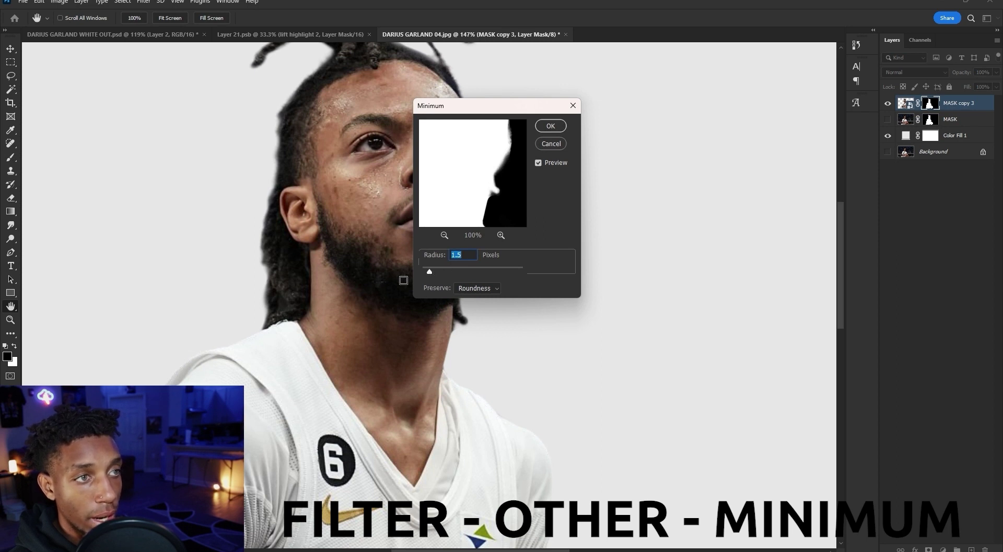